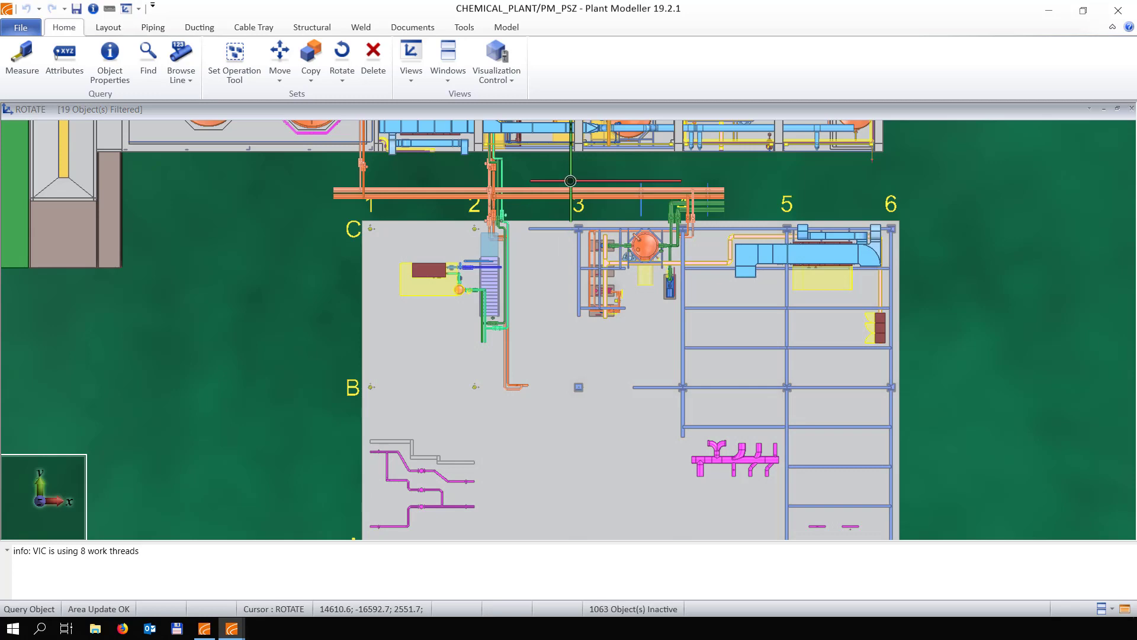
Limit the displayed model to the slab area around tank B901 between grid lines 3 and 4 and view it in 3D
{"action": "scroll", "coordinate": [568, 331], "scroll_direction": "up", "scroll_amount": 3}
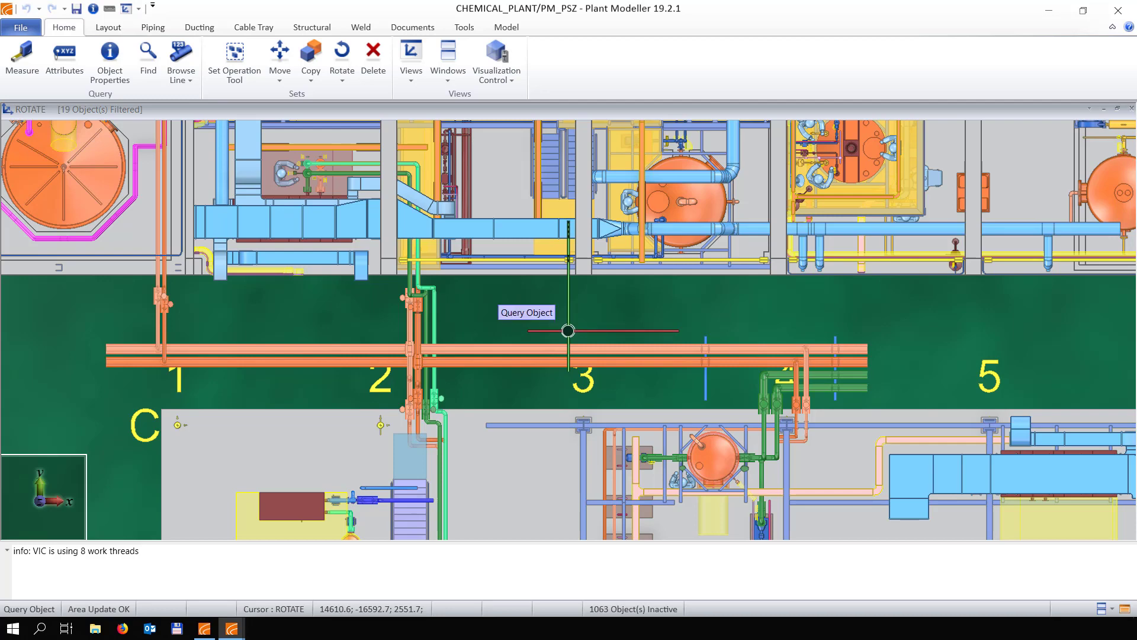
{"action": "key", "text": "l"}
{"action": "left_click", "coordinate": [497, 265]}
{"action": "key", "text": "Down"}
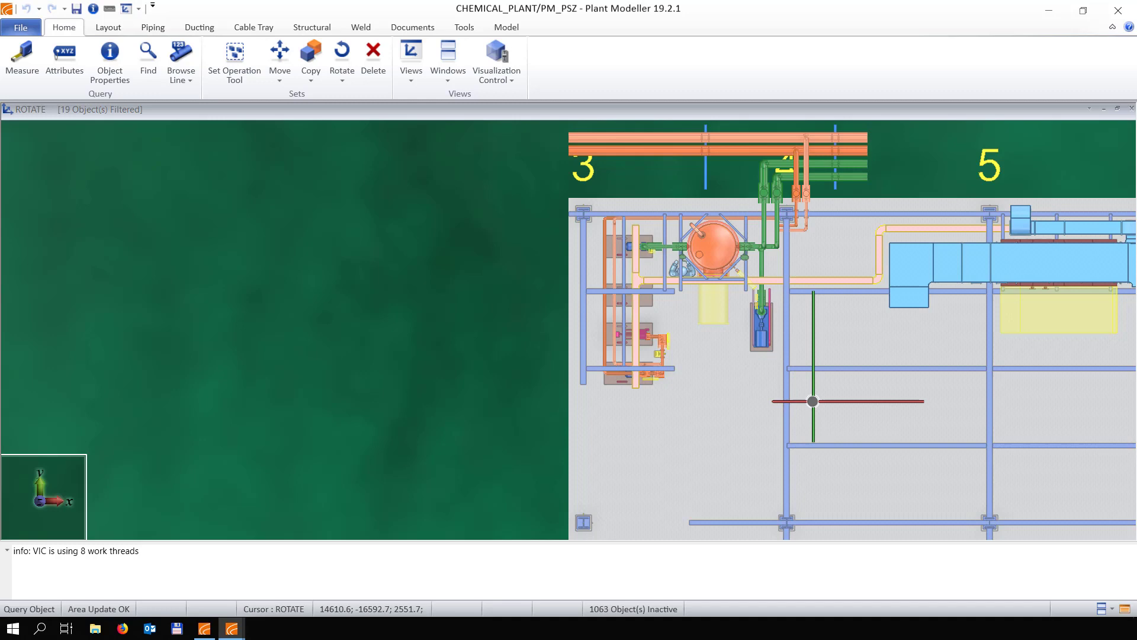
{"action": "mouse_move", "coordinate": [813, 401]}
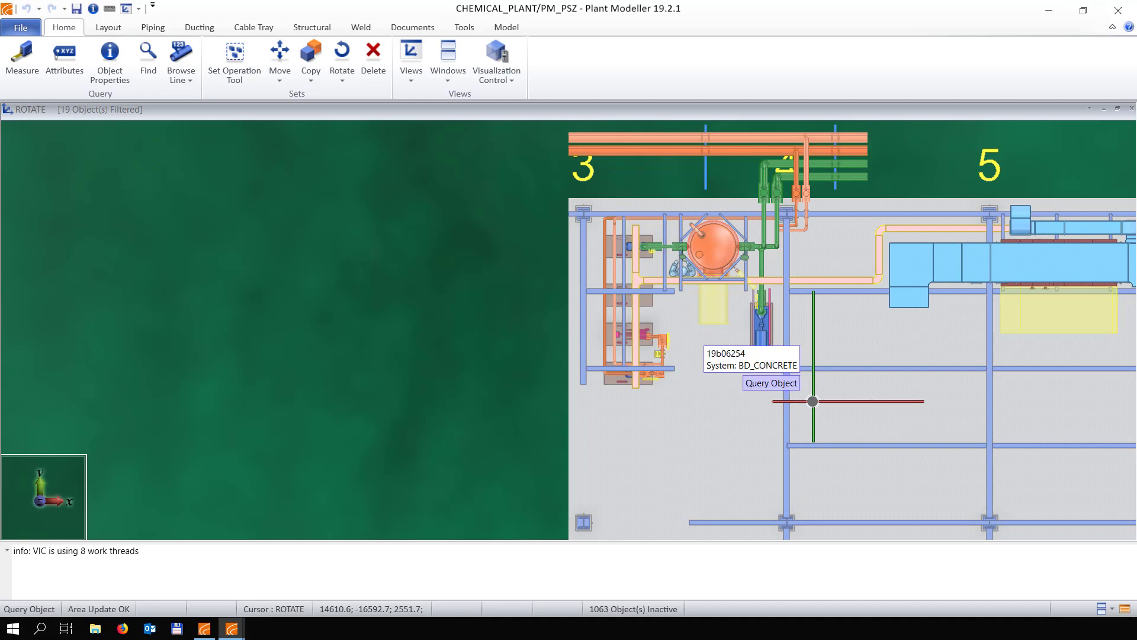
{"action": "key", "text": "l"}
{"action": "left_click", "coordinate": [876, 466]}
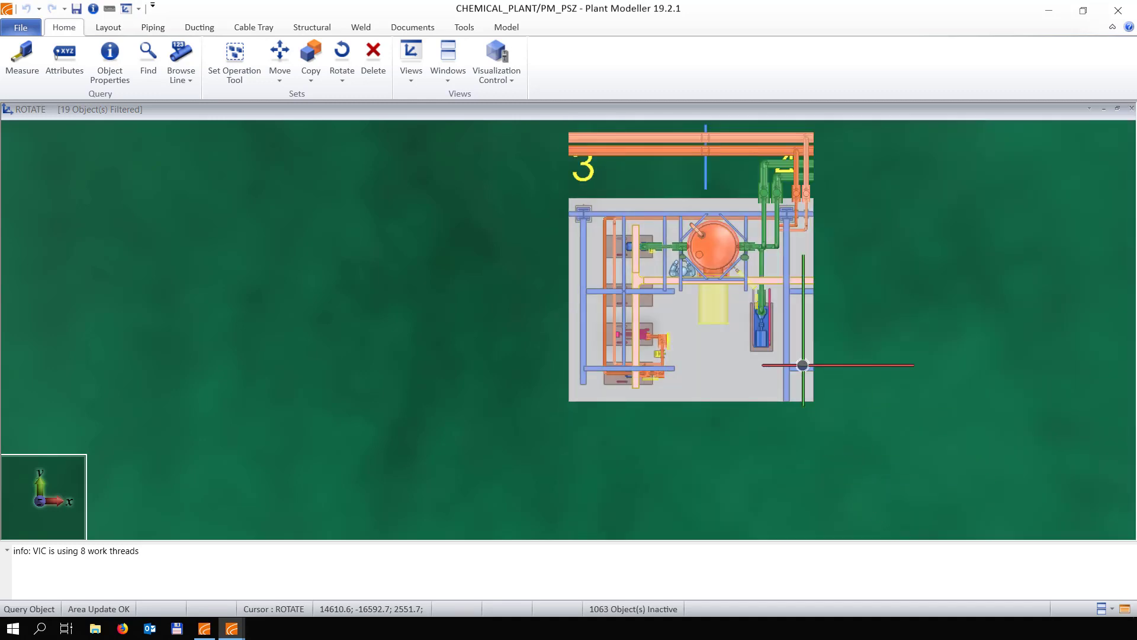
{"action": "scroll", "coordinate": [762, 310], "scroll_direction": "up", "scroll_amount": 1}
{"action": "middle_click_drag", "start_coordinate": [568, 330], "coordinate": [568, 331]}
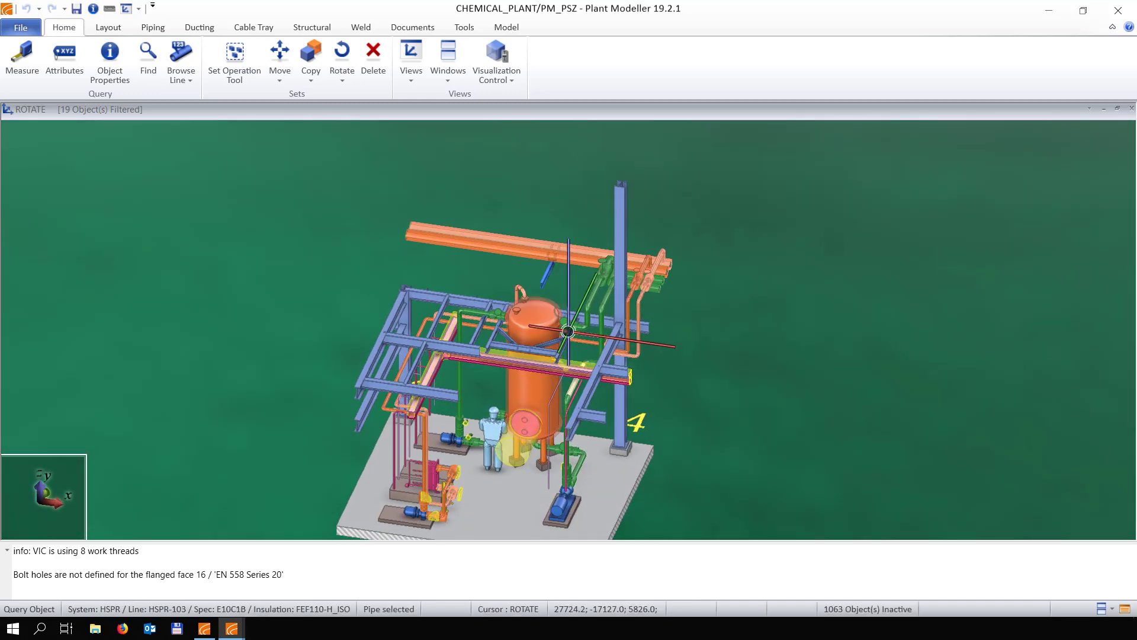
{"action": "scroll", "coordinate": [568, 331], "scroll_direction": "up", "scroll_amount": 5}
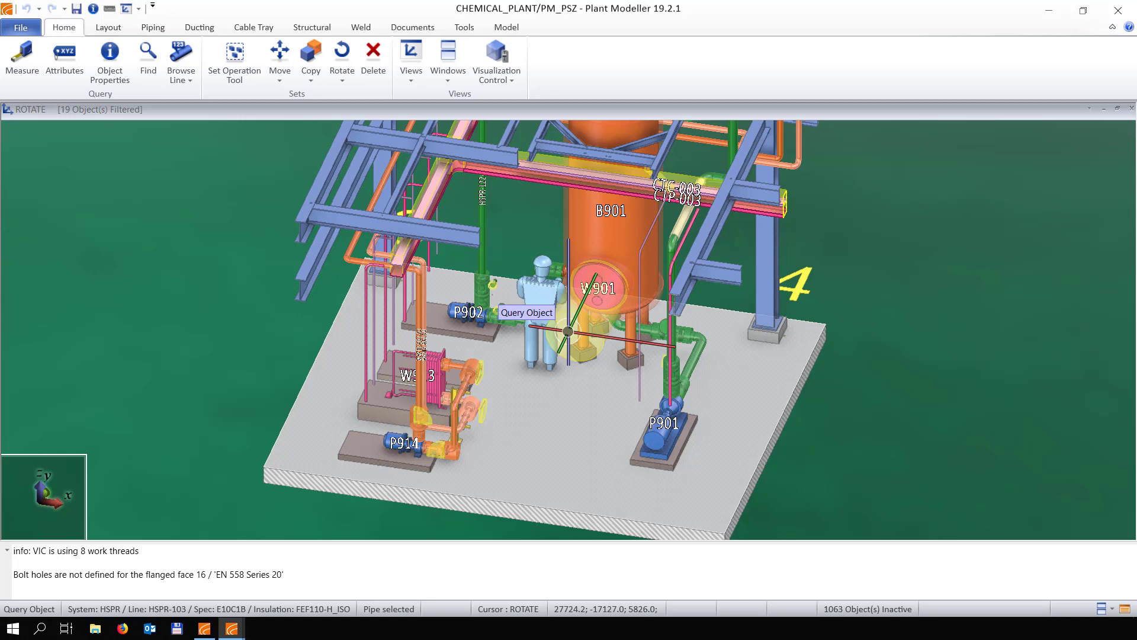
{"action": "scroll", "coordinate": [568, 331], "scroll_direction": "up", "scroll_amount": 3}
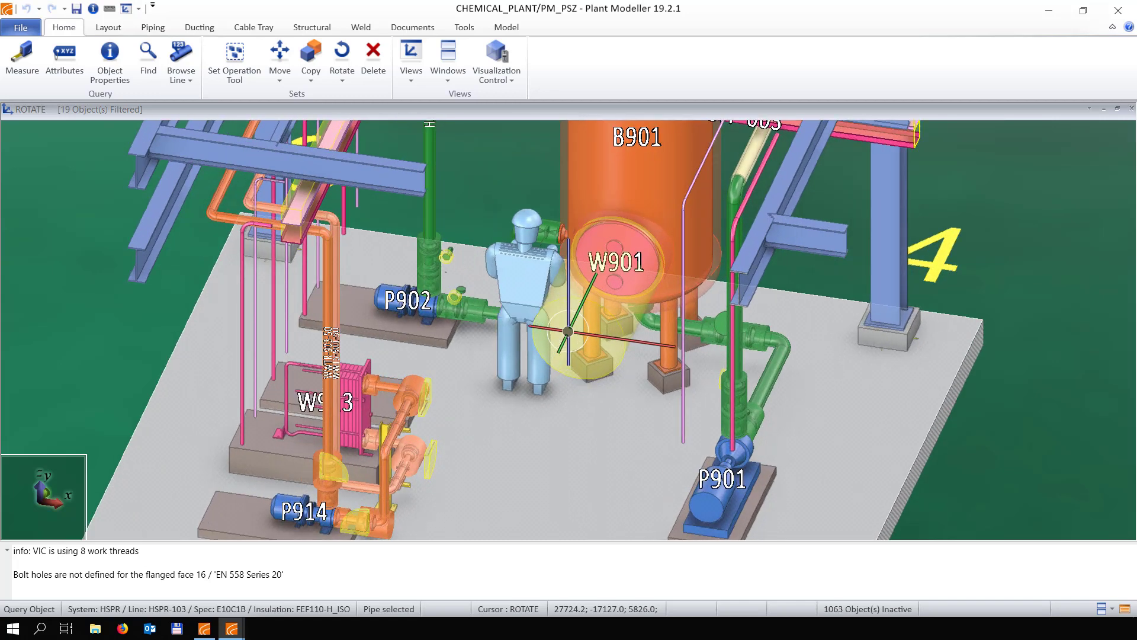
{"action": "middle_click_drag", "start_coordinate": [567, 331], "coordinate": [568, 331]}
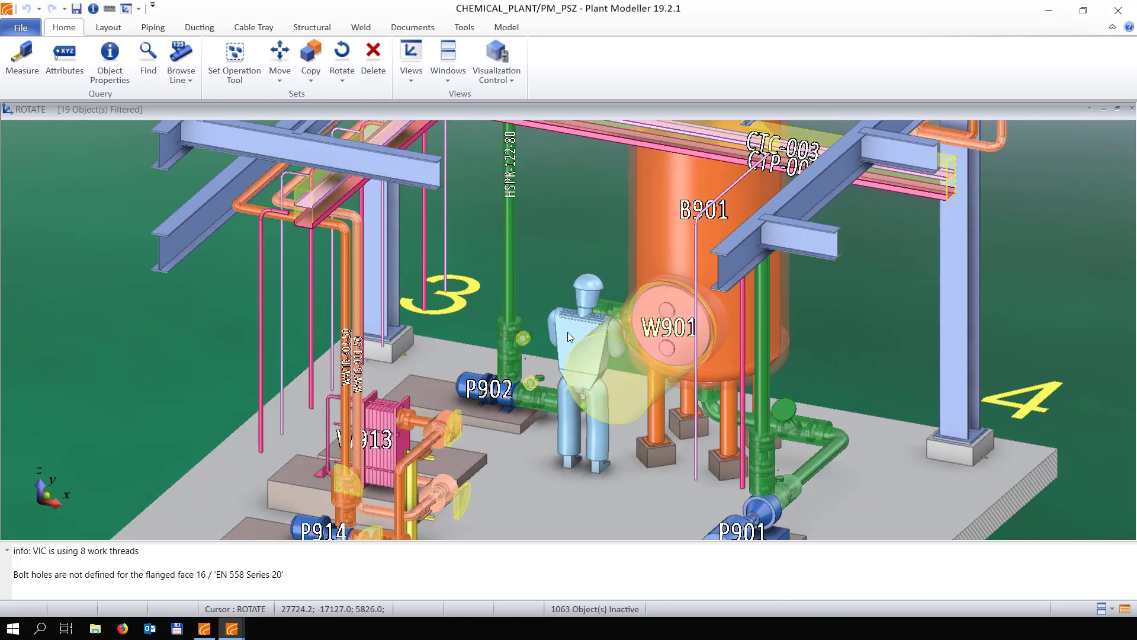
Switch to Diagram and highlight all objects of 91_SA_PID installed into the 3D model around B901 and W913
{"action": "key", "text": "alt+Tab"}
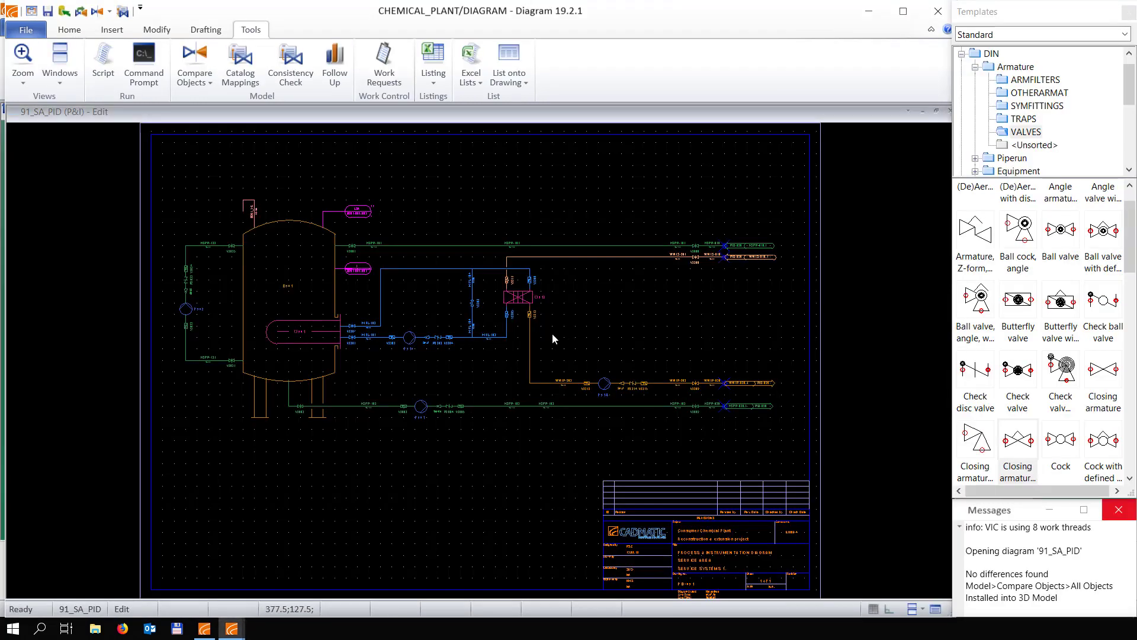
{"action": "key", "text": "e"}
{"action": "scroll", "coordinate": [392, 313], "scroll_direction": "up", "scroll_amount": 4}
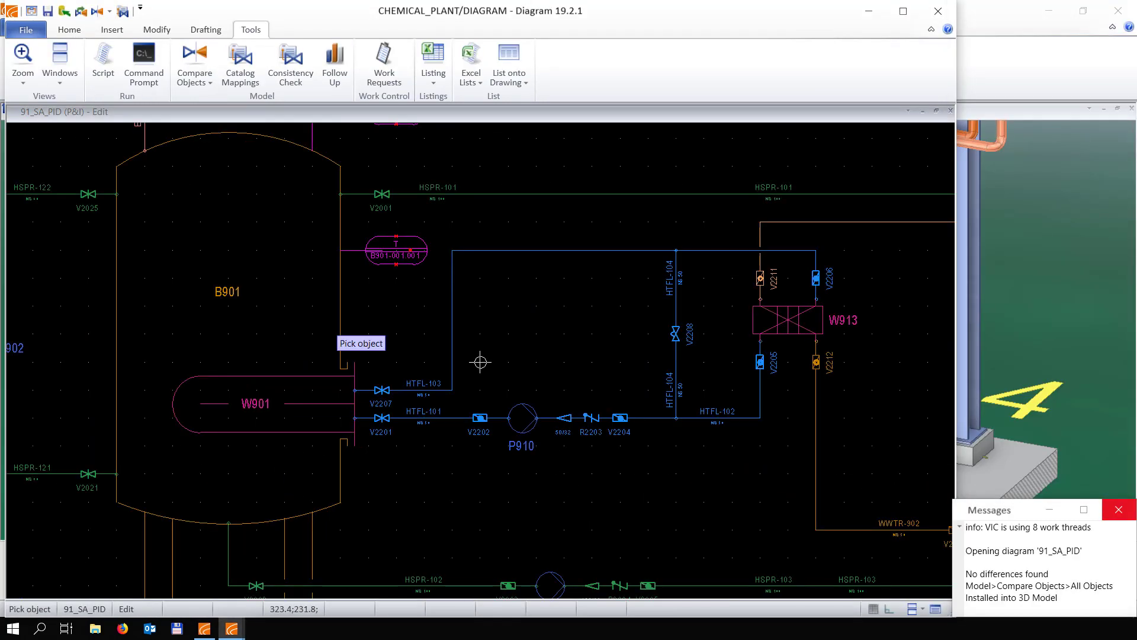
{"action": "key", "text": "Escape"}
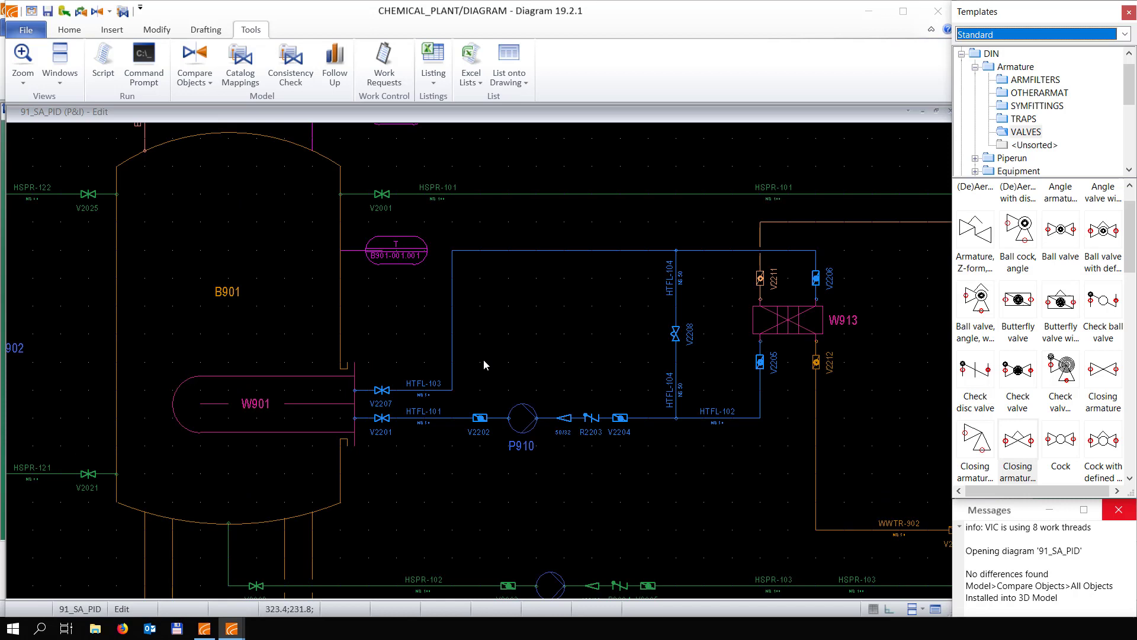
{"action": "left_click", "coordinate": [211, 83]}
{"action": "left_click", "coordinate": [182, 137]}
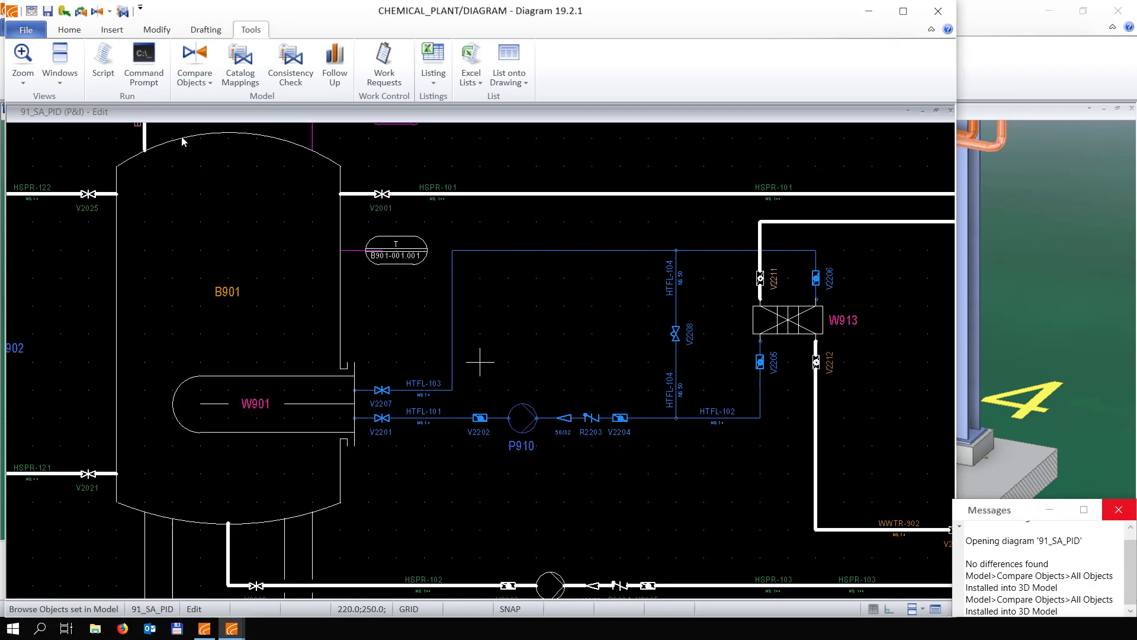
{"action": "scroll", "coordinate": [480, 361], "scroll_direction": "down", "scroll_amount": 1}
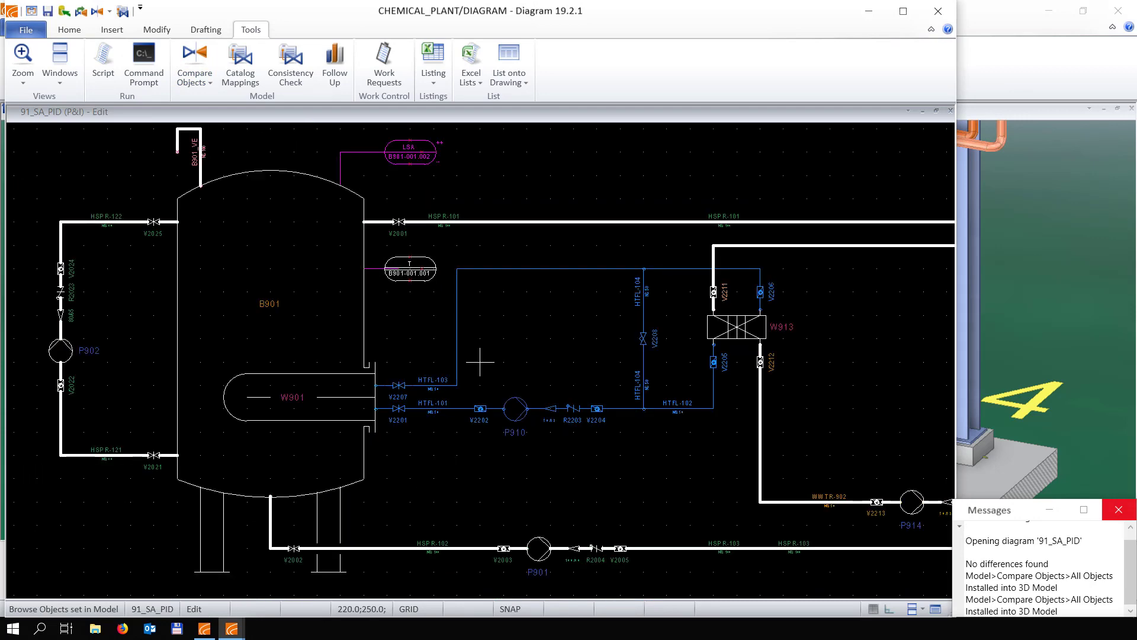
Switch back to Plant Modeller and start inserting equipment in the PUMP system, assigning the diagram's recirculation pump P910
{"action": "key", "text": "alt+Tab"}
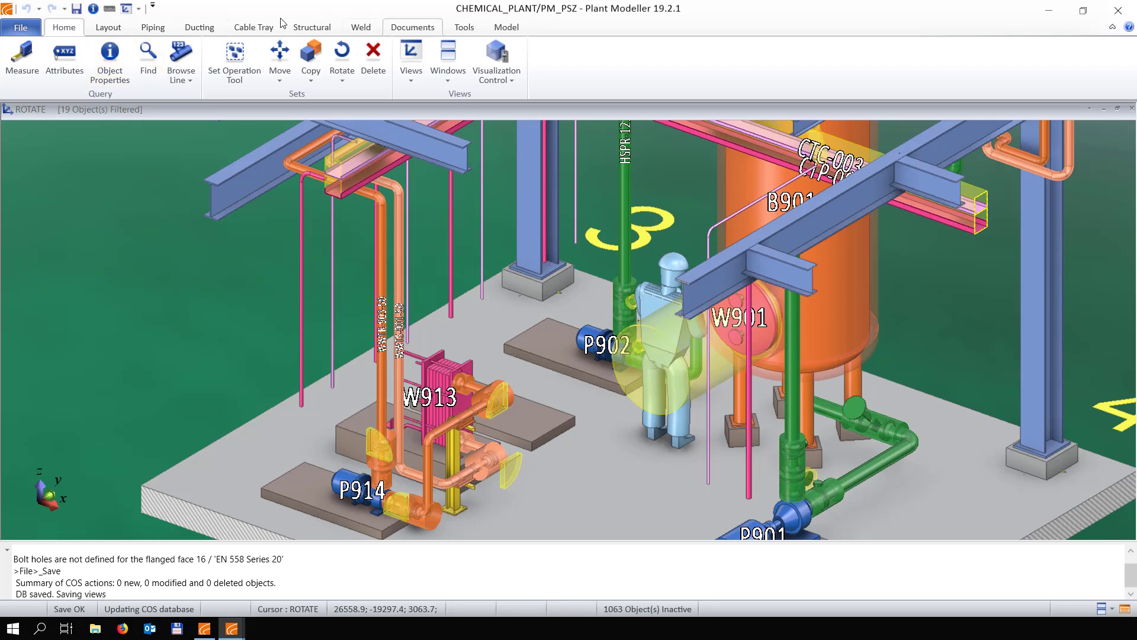
{"action": "left_click", "coordinate": [108, 27]}
{"action": "left_click", "coordinate": [26, 77]}
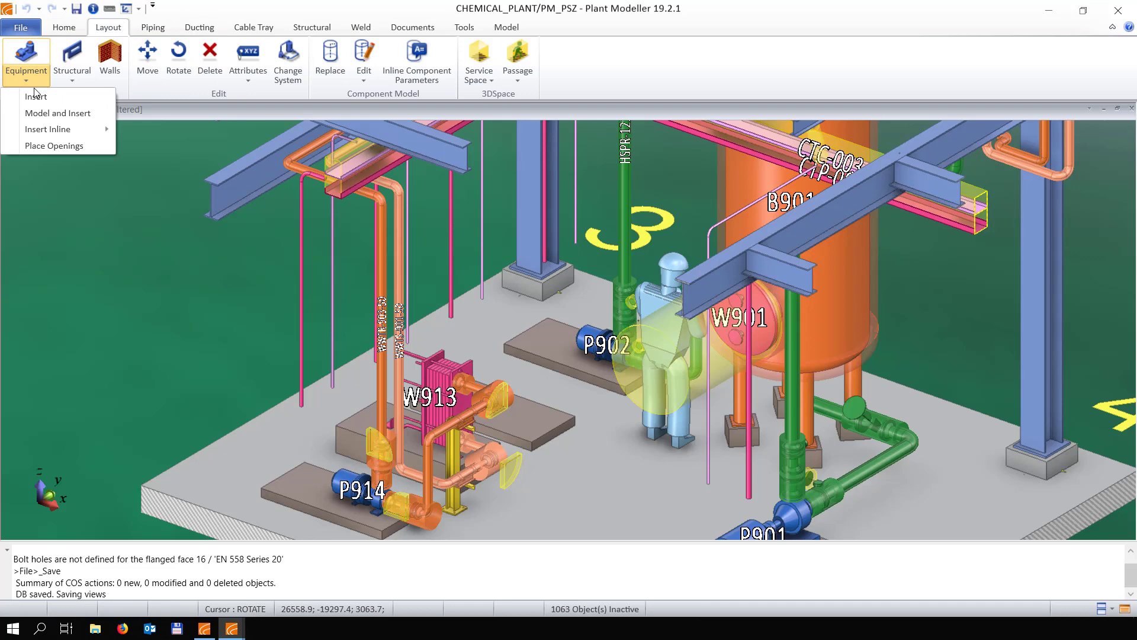
{"action": "left_click", "coordinate": [36, 96]}
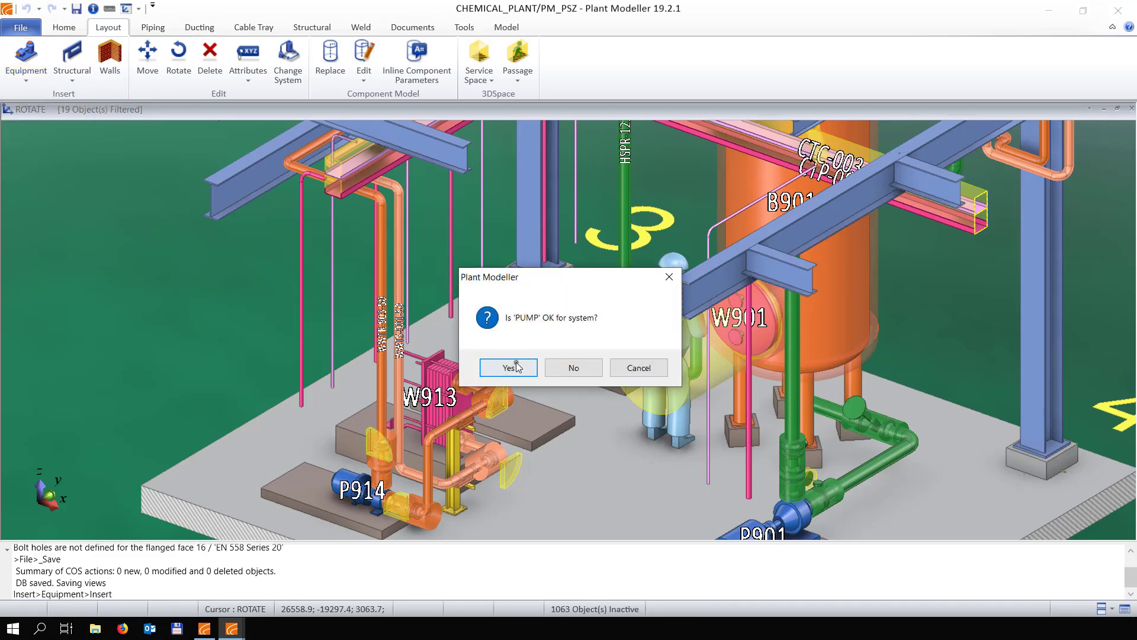
{"action": "left_click", "coordinate": [517, 366]}
{"action": "left_click", "coordinate": [453, 287]}
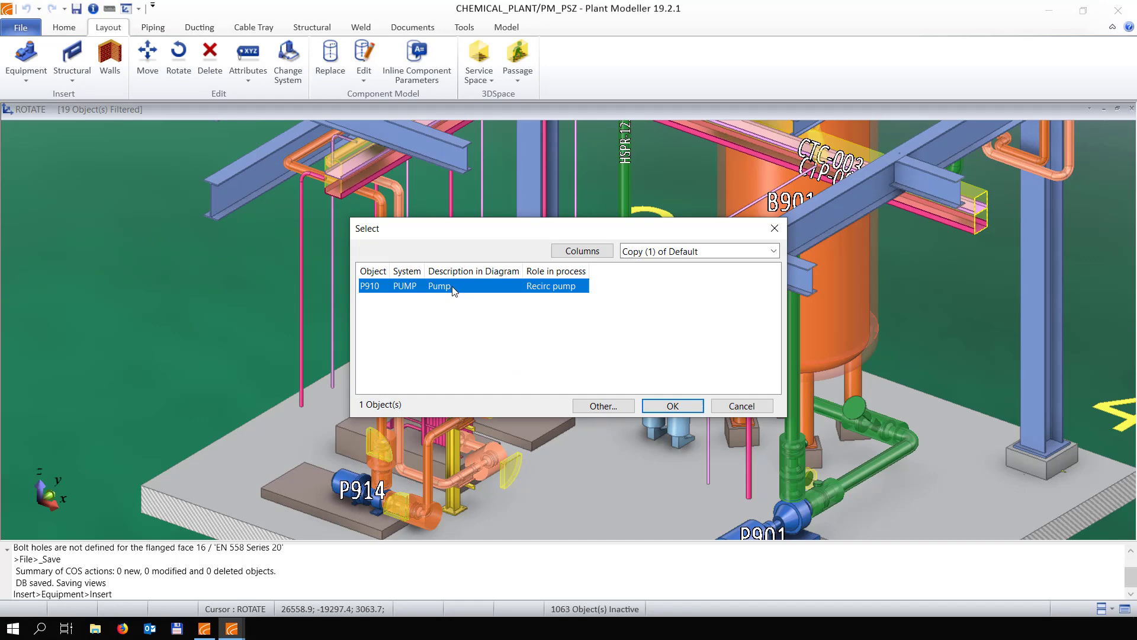
{"action": "double_click", "coordinate": [453, 288]}
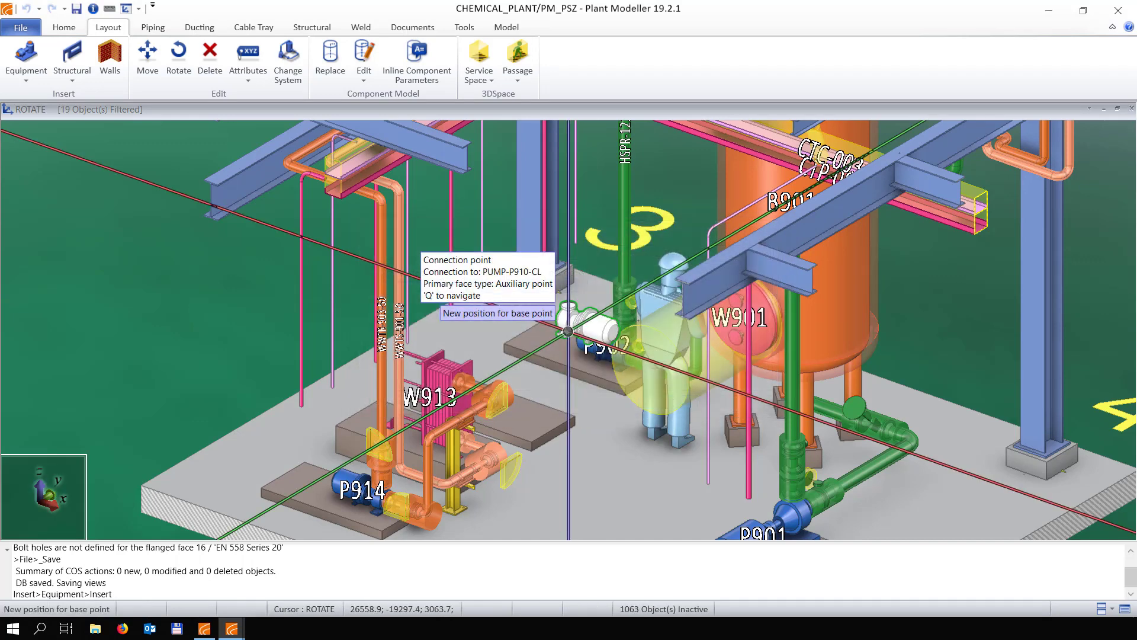
Rotate the pump being inserted 180 degrees around the z-axis
{"action": "left_click", "coordinate": [568, 331]}
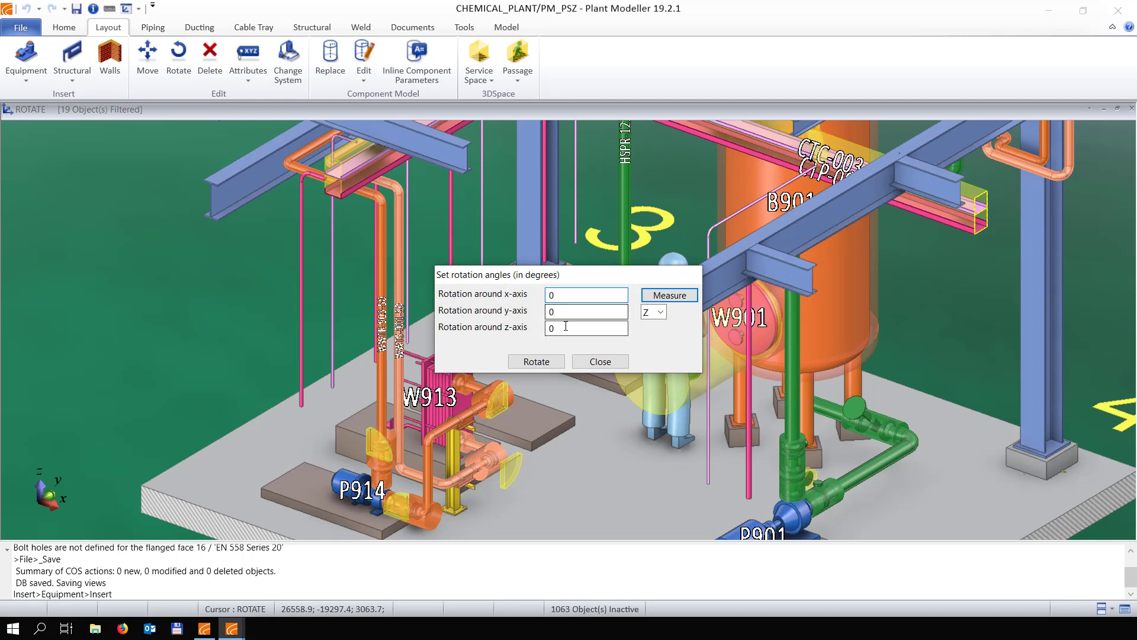
{"action": "left_click", "coordinate": [552, 328]}
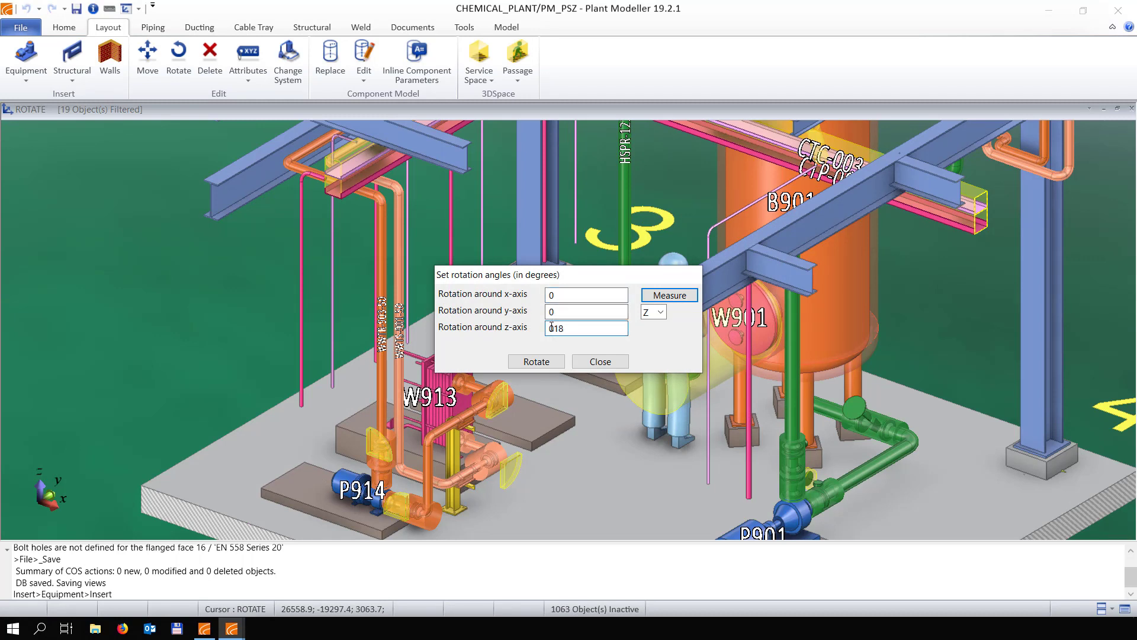
{"action": "left_click", "coordinate": [546, 361]}
{"action": "left_click", "coordinate": [598, 361]}
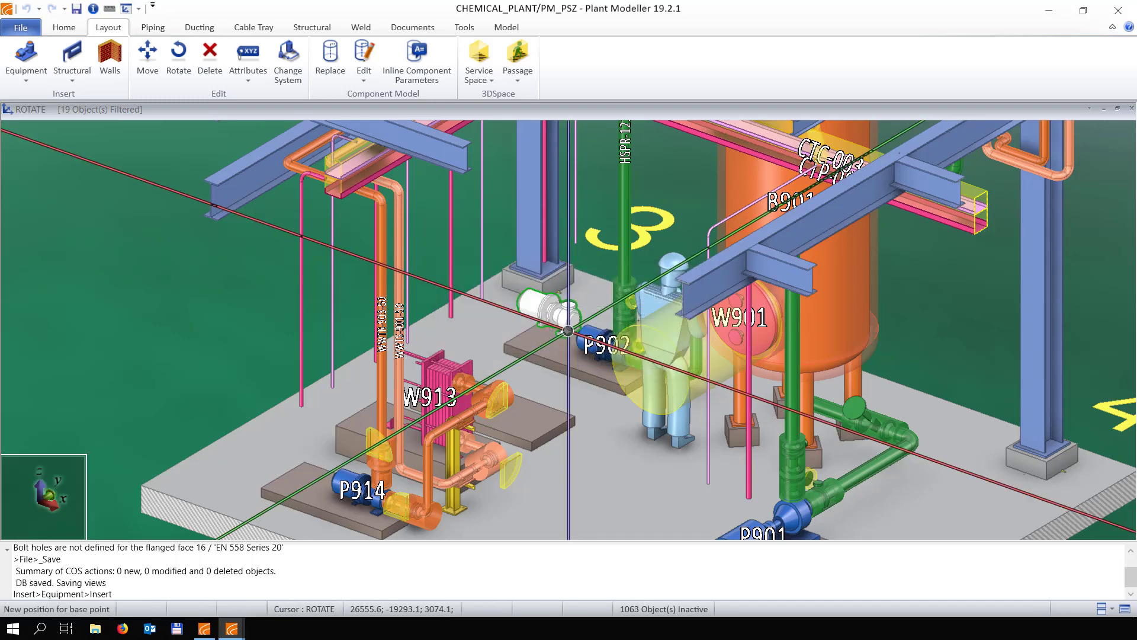
Align the new pump with P914 by constraining its base point to the y-direction line through P914's base point
{"action": "scroll", "coordinate": [327, 459], "scroll_direction": "up", "scroll_amount": 2}
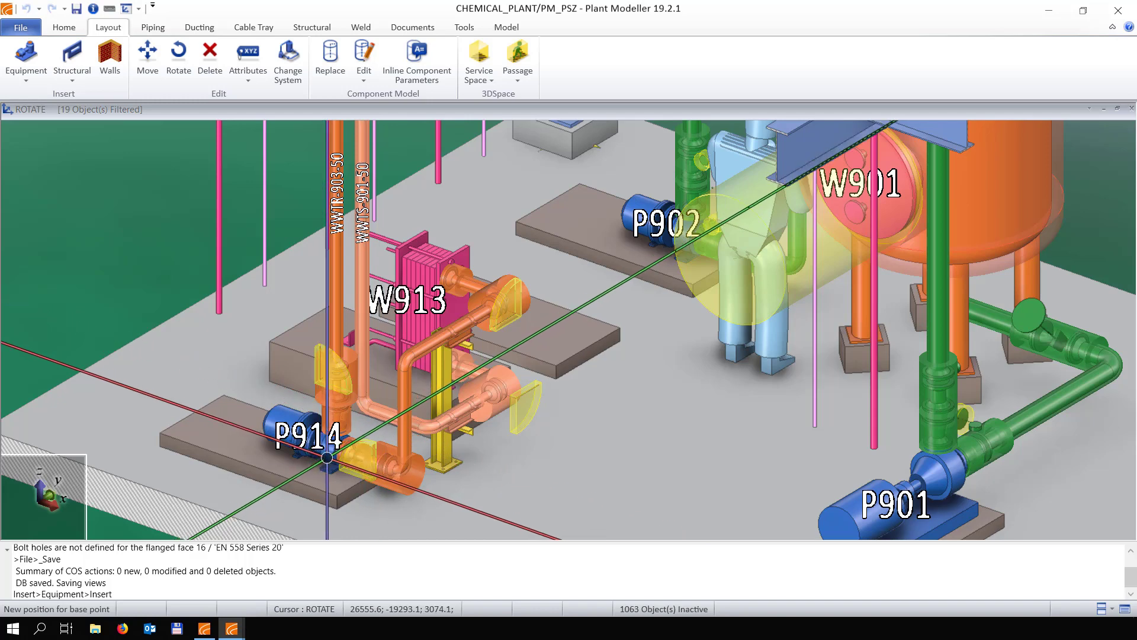
{"action": "scroll", "coordinate": [327, 459], "scroll_direction": "up", "scroll_amount": 5}
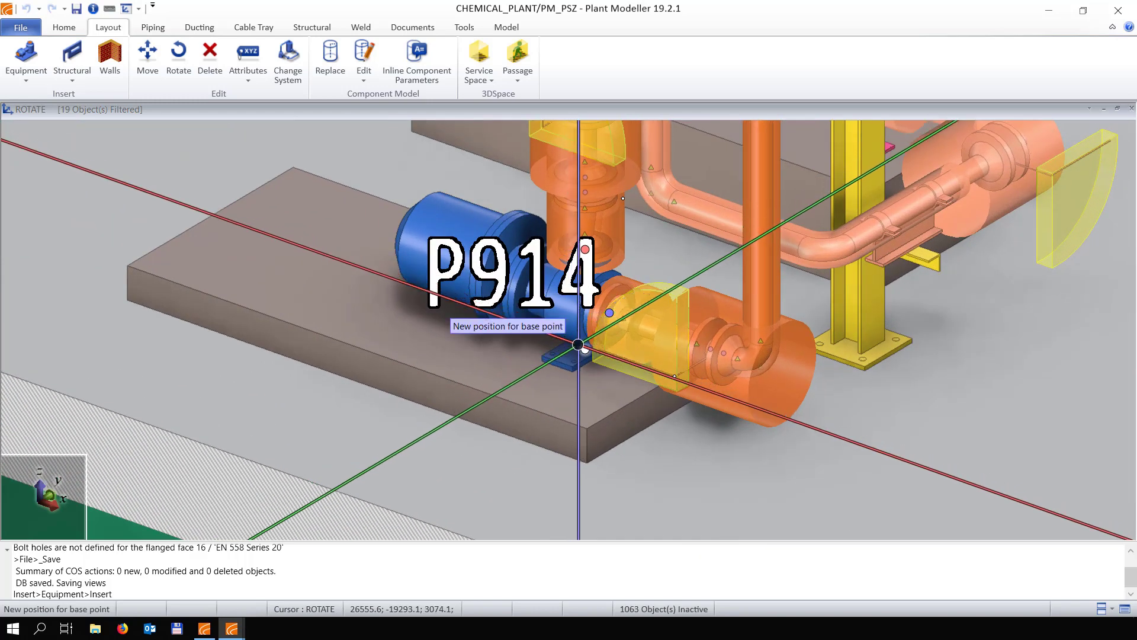
{"action": "key", "text": "a"}
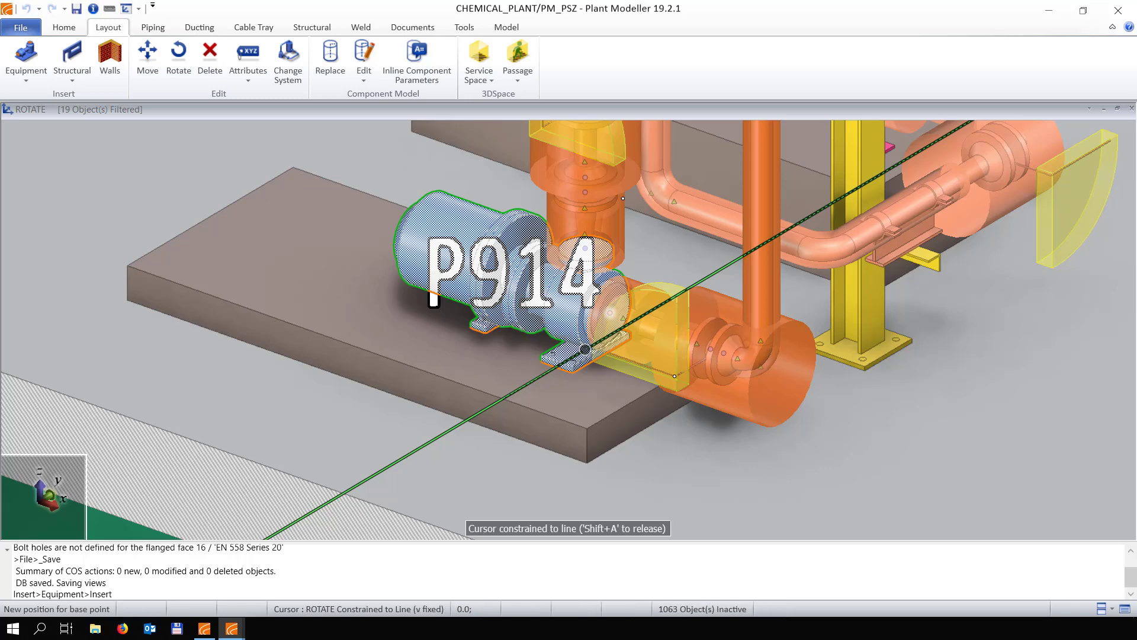
{"action": "scroll", "coordinate": [823, 209], "scroll_direction": "down", "scroll_amount": 1}
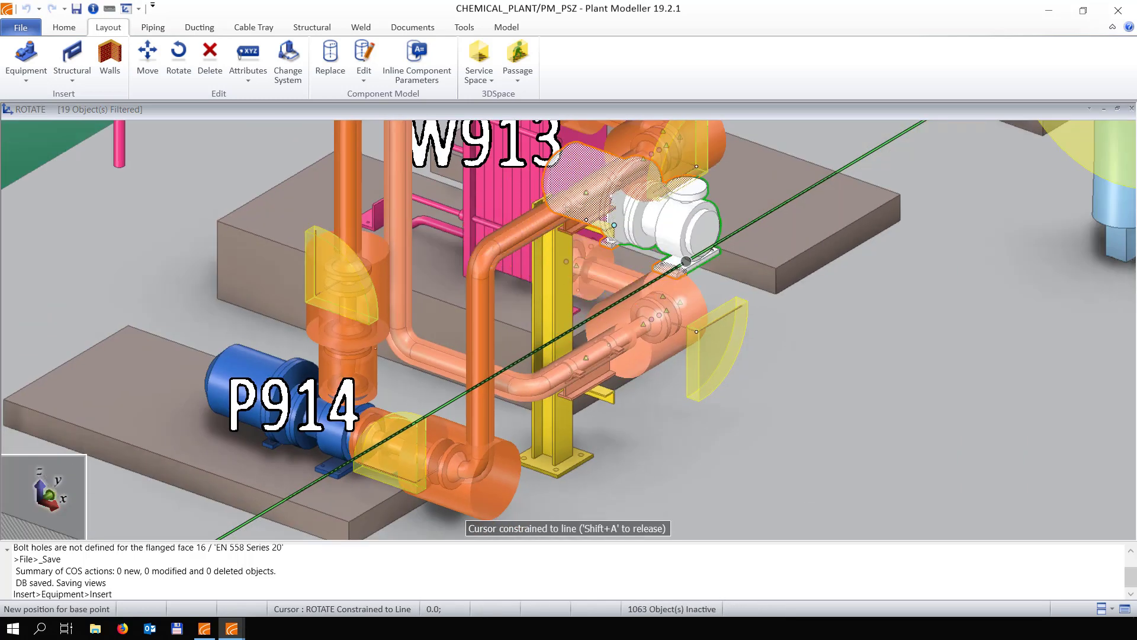
{"action": "left_click", "coordinate": [741, 228]}
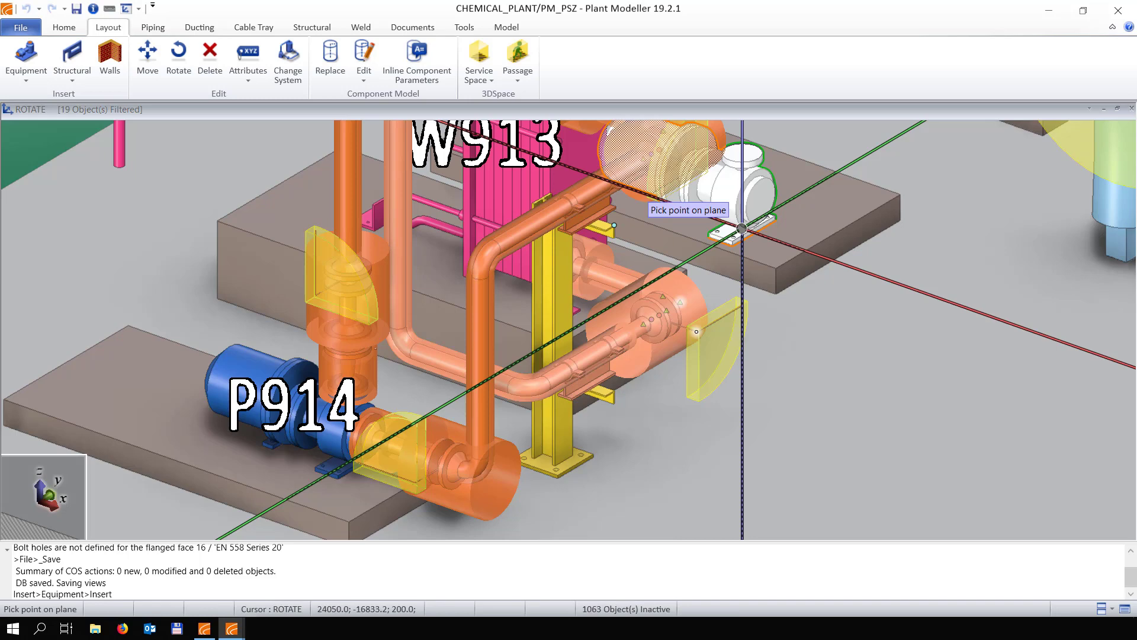
Place the pump on that line at the foundation's middle, using the average of two edge corners and a y-axis plane normal
{"action": "left_click", "coordinate": [786, 264]}
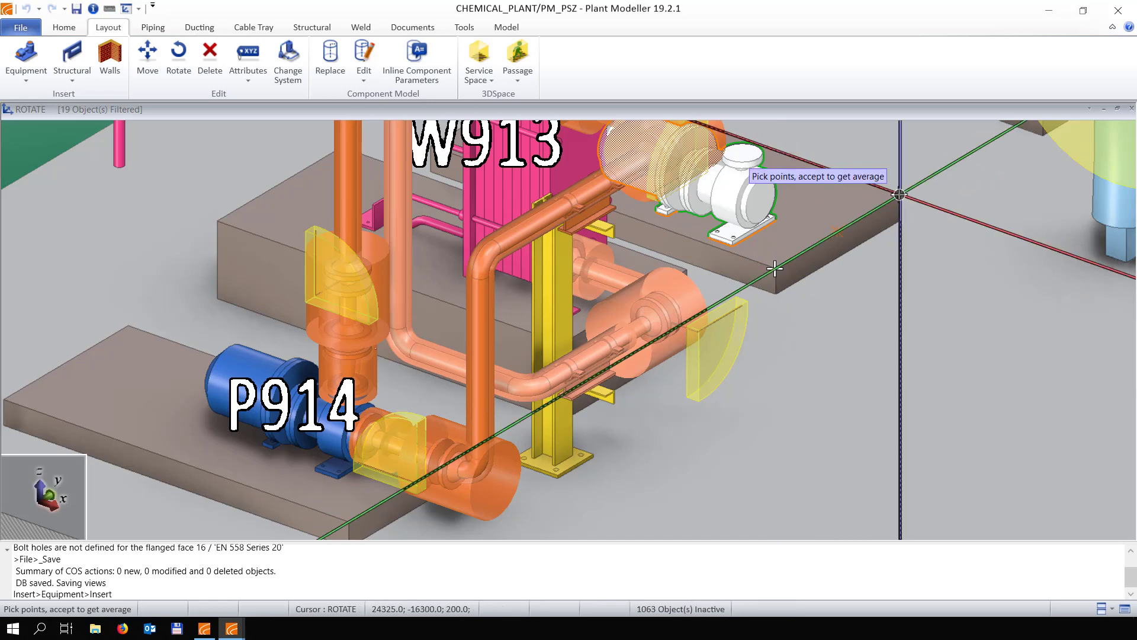
{"action": "key", "text": "Return"}
{"action": "left_click", "coordinate": [837, 231]}
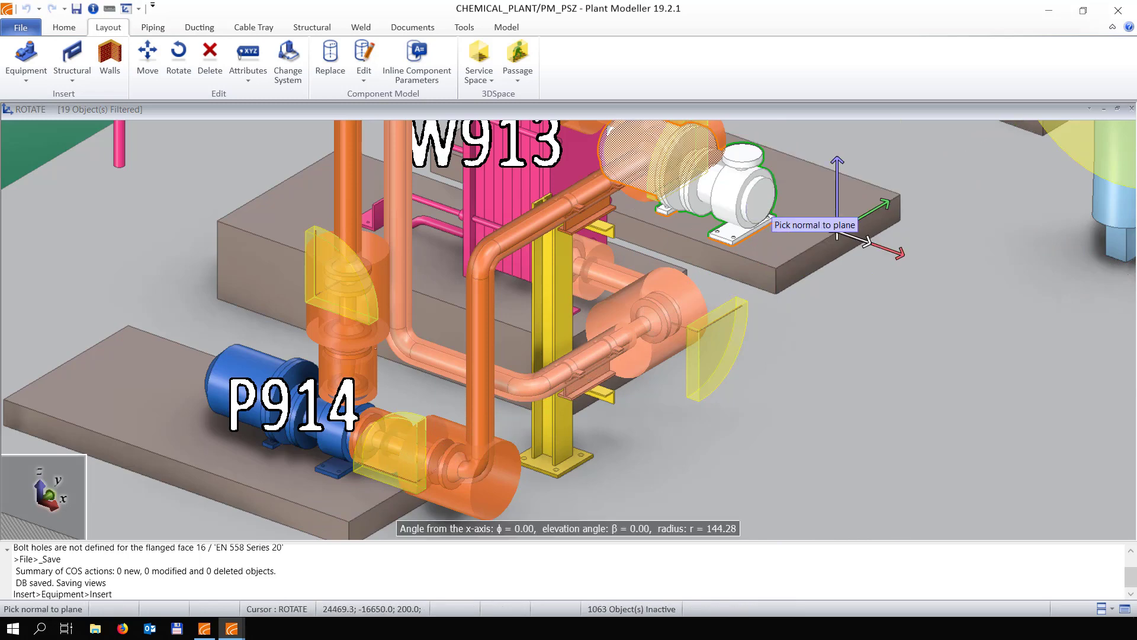
{"action": "key", "text": "y"}
{"action": "key", "text": "Return"}
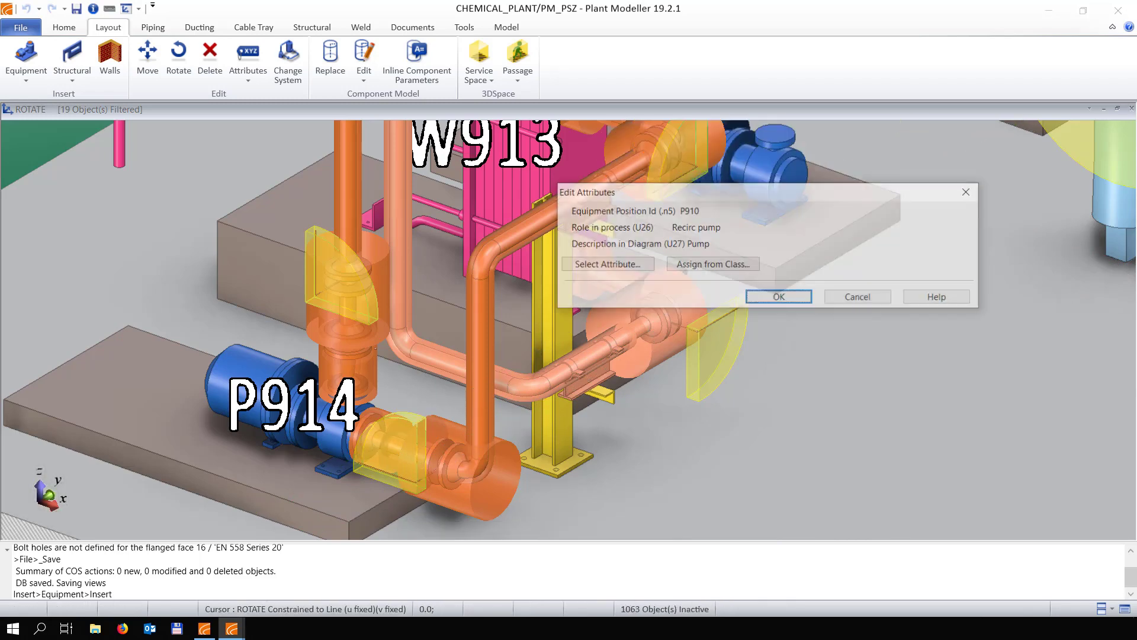
Accept the attributes of P910 to finish the insertion, and save the model with the COS database updated
{"action": "left_click", "coordinate": [780, 297]}
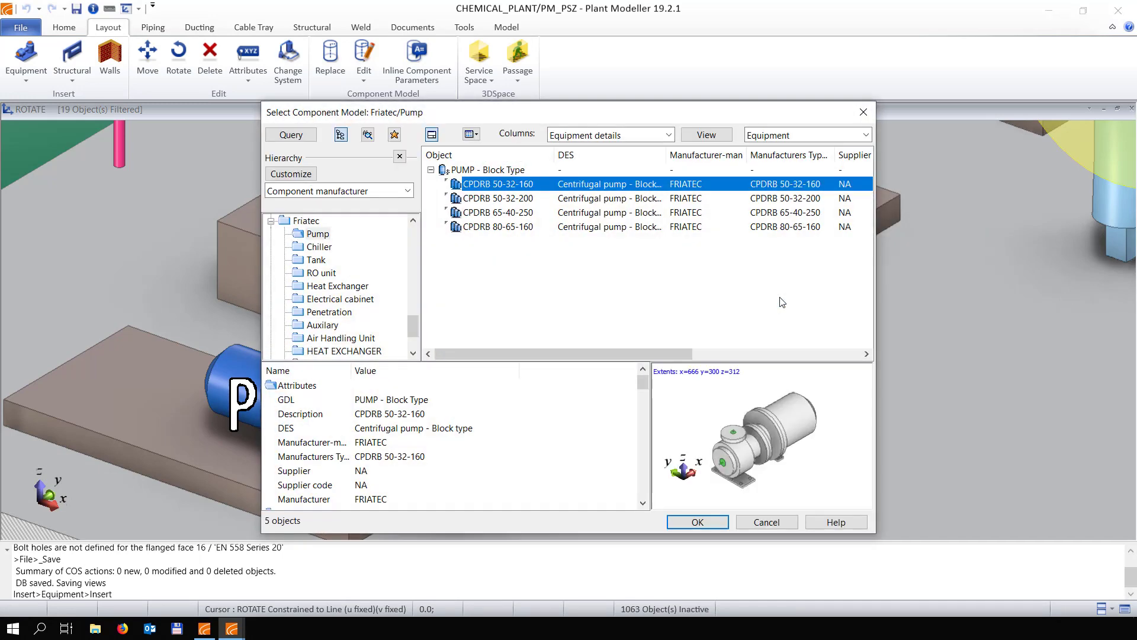
{"action": "key", "text": "Return"}
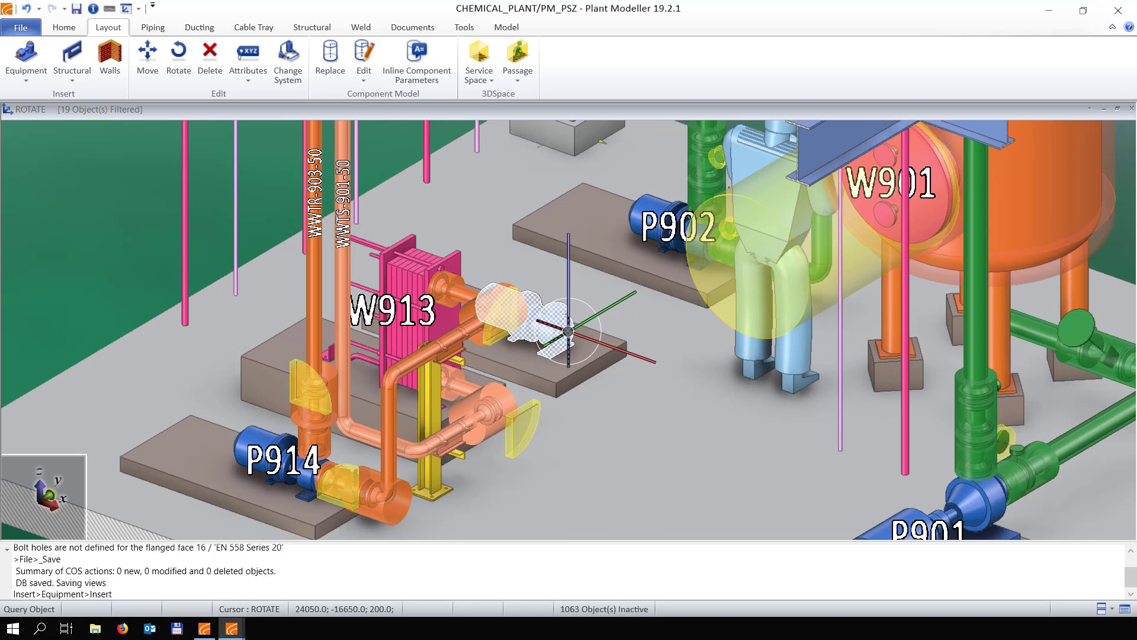
{"action": "key", "text": "ctrl+s"}
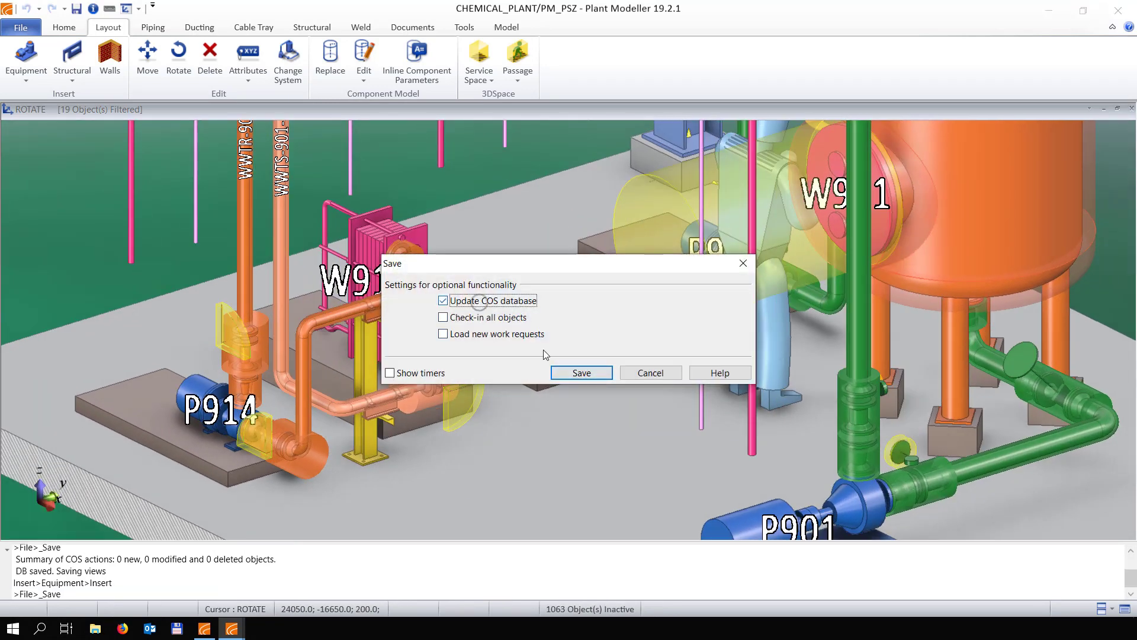
{"action": "left_click", "coordinate": [583, 372]}
Switch to Diagram and refresh the highlighting of all installed objects to check pump P910 against the 3D model
{"action": "key", "text": "alt+Tab"}
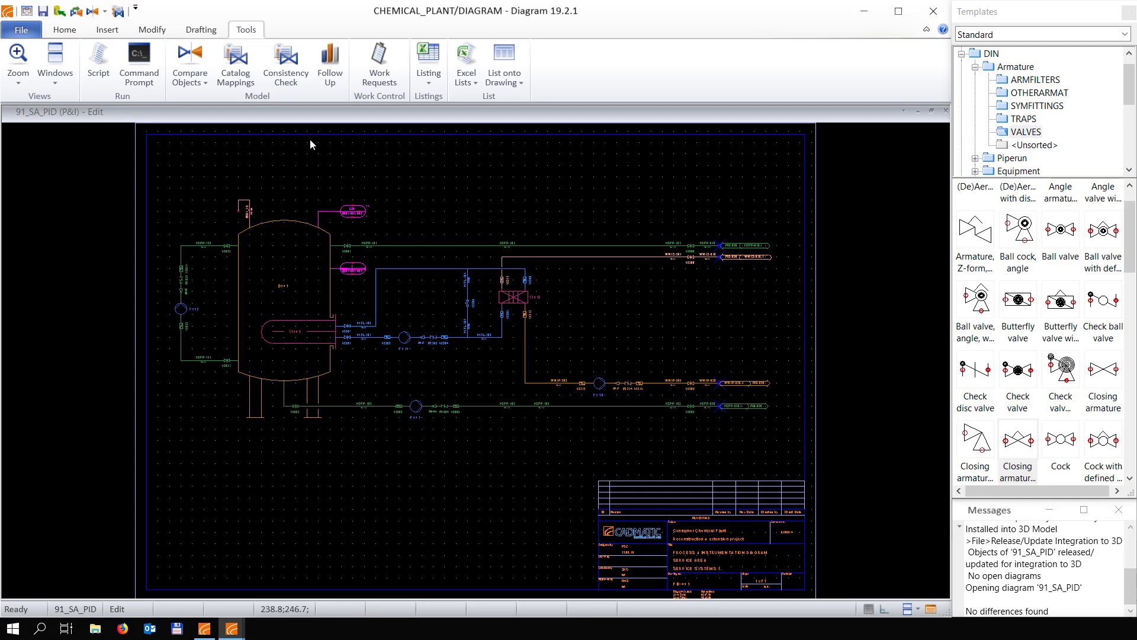
{"action": "left_click", "coordinate": [205, 82]}
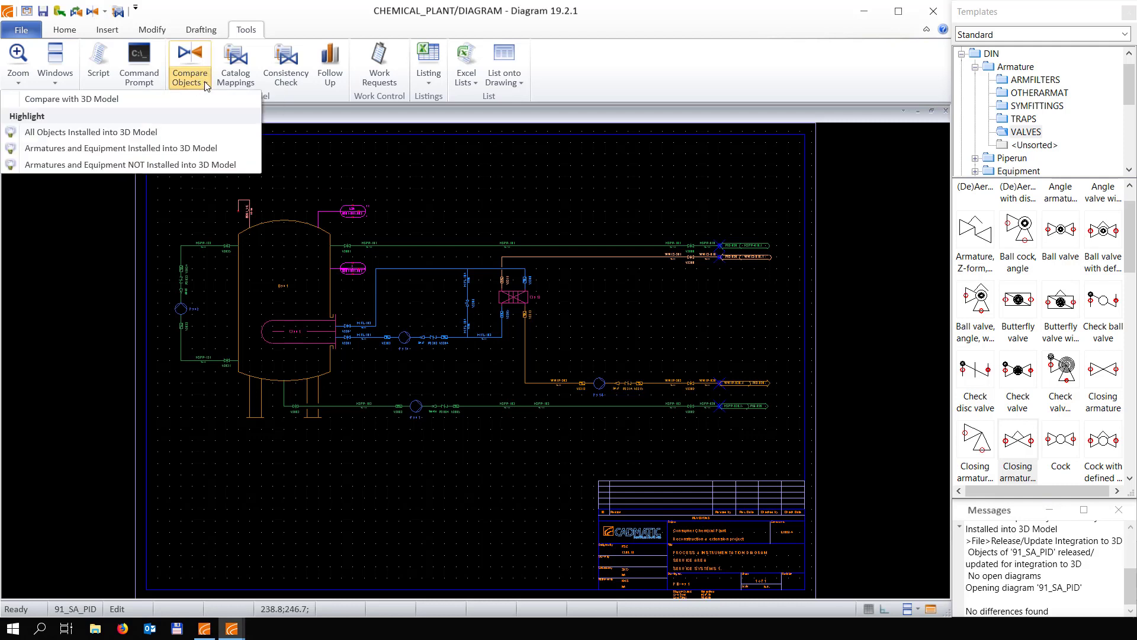
{"action": "left_click", "coordinate": [167, 132]}
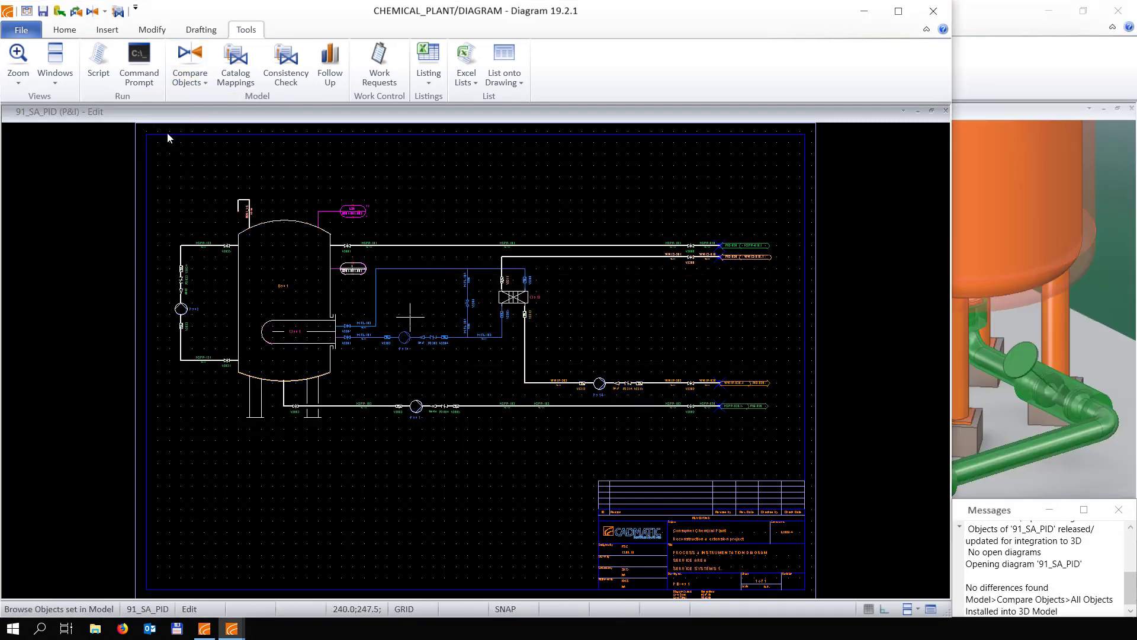
Clear the current highlighting and highlight all objects installed into the 3D model again
{"action": "key", "text": "Escape"}
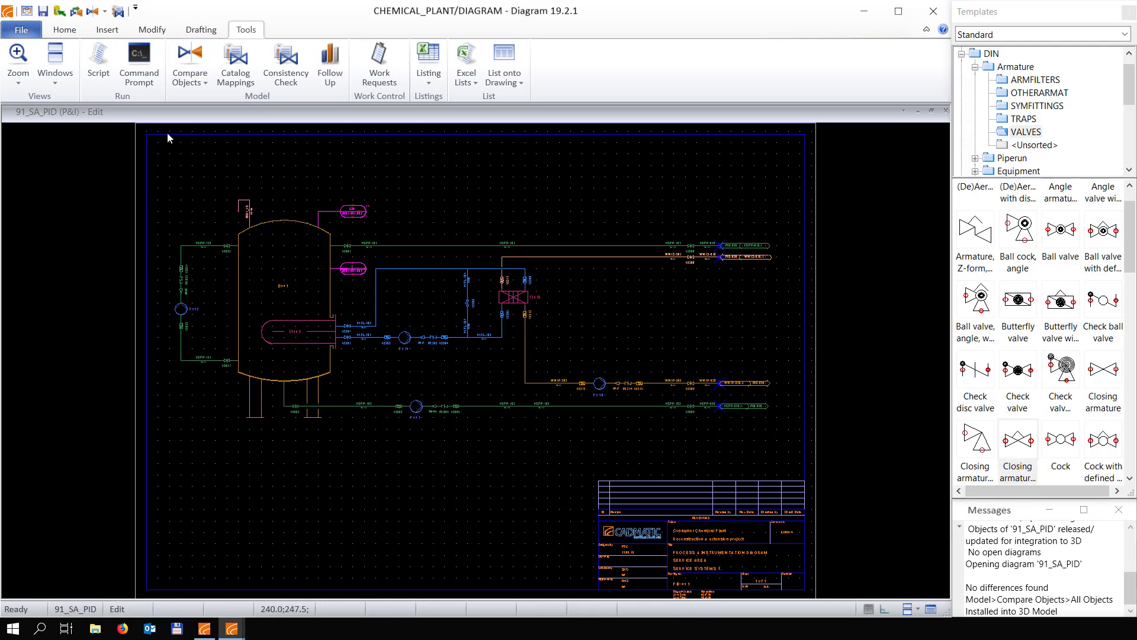
{"action": "left_click", "coordinate": [205, 85]}
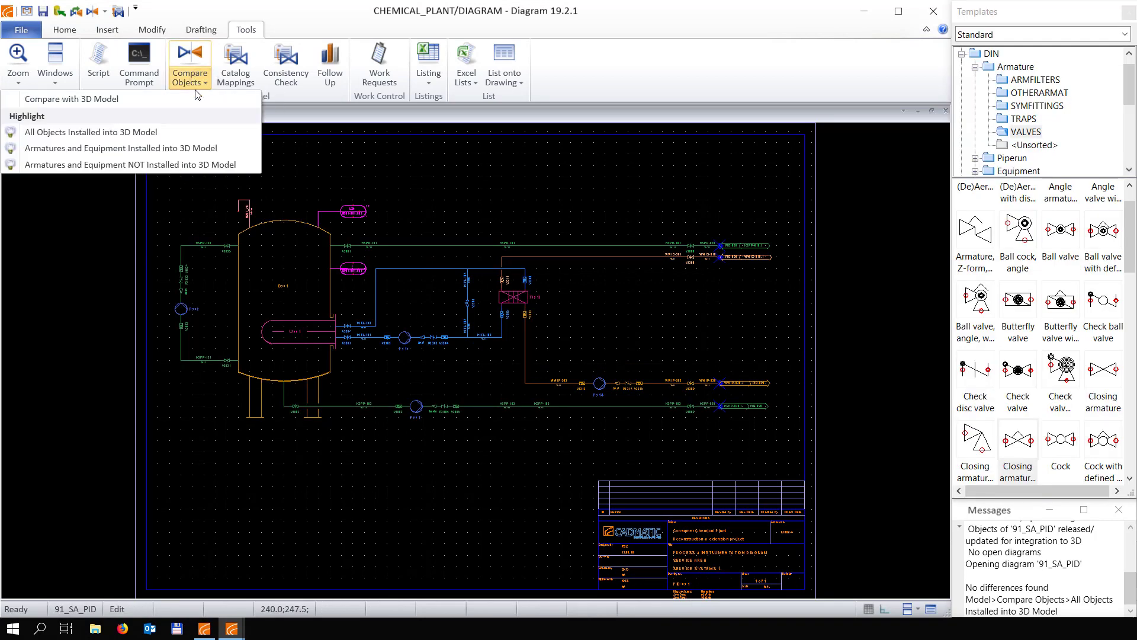
{"action": "left_click", "coordinate": [169, 133]}
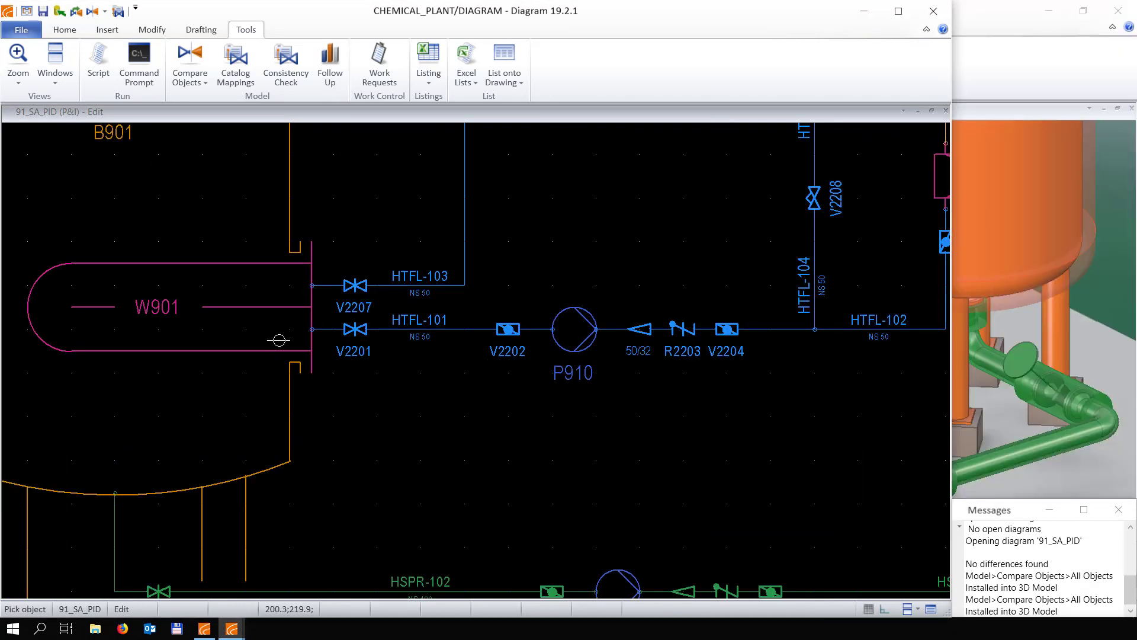
Open the equipment data of heat exchanger W901 in the diagram and bring up its 3D node mapping
{"action": "right_click", "coordinate": [278, 339]}
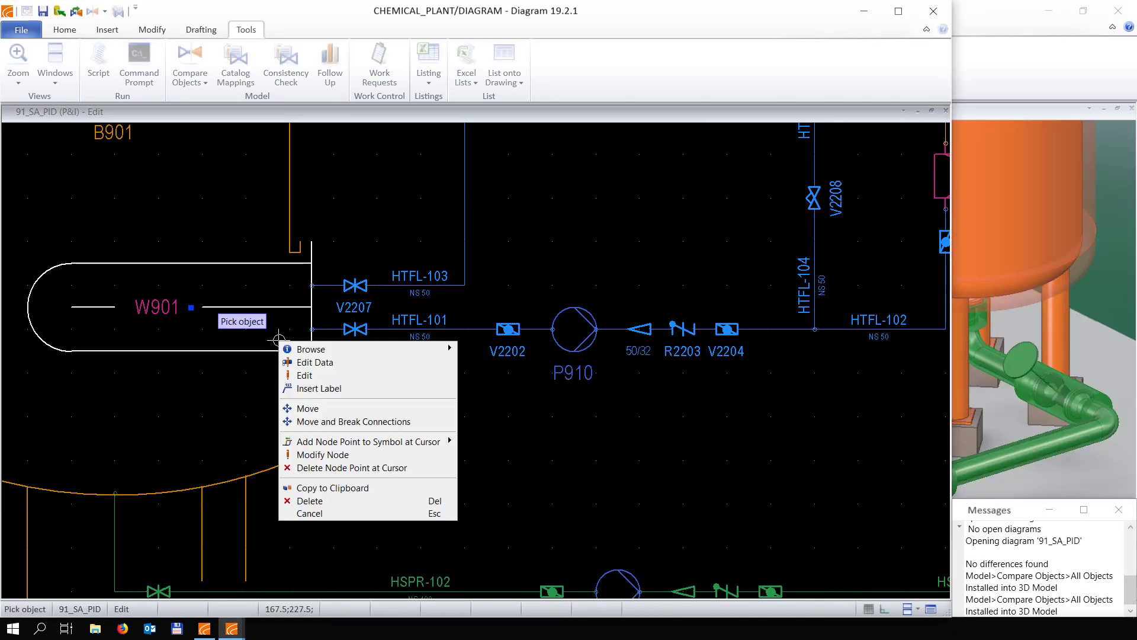
{"action": "left_click", "coordinate": [331, 379]}
{"action": "left_click_drag", "start_coordinate": [527, 139], "coordinate": [781, 144]}
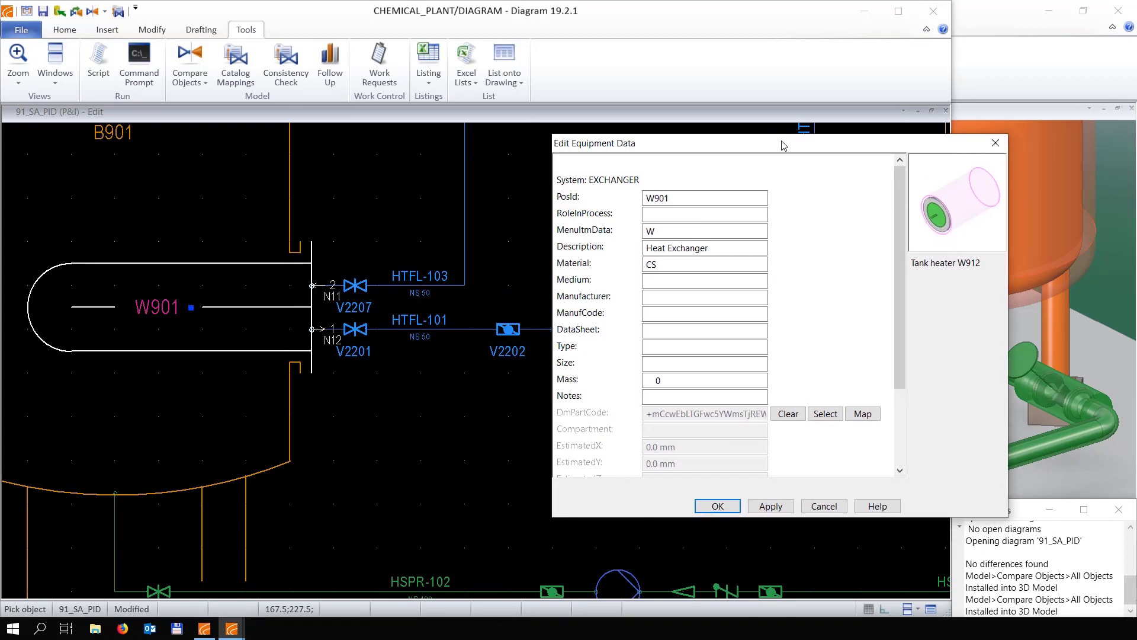
{"action": "left_click", "coordinate": [863, 414]}
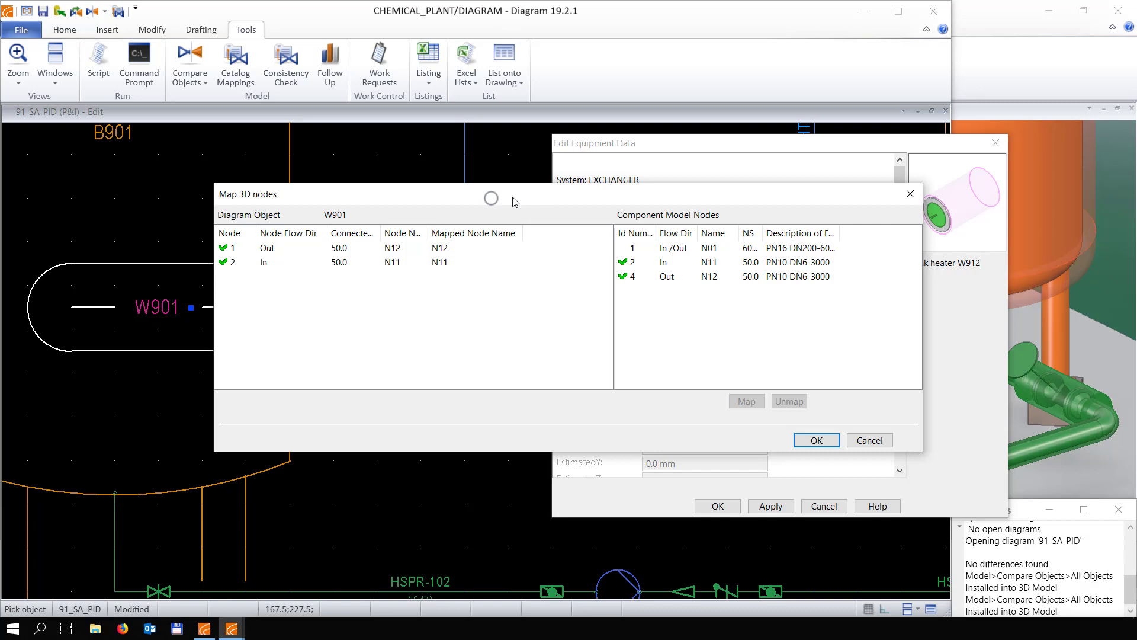
{"action": "left_click_drag", "start_coordinate": [492, 201], "coordinate": [656, 172]}
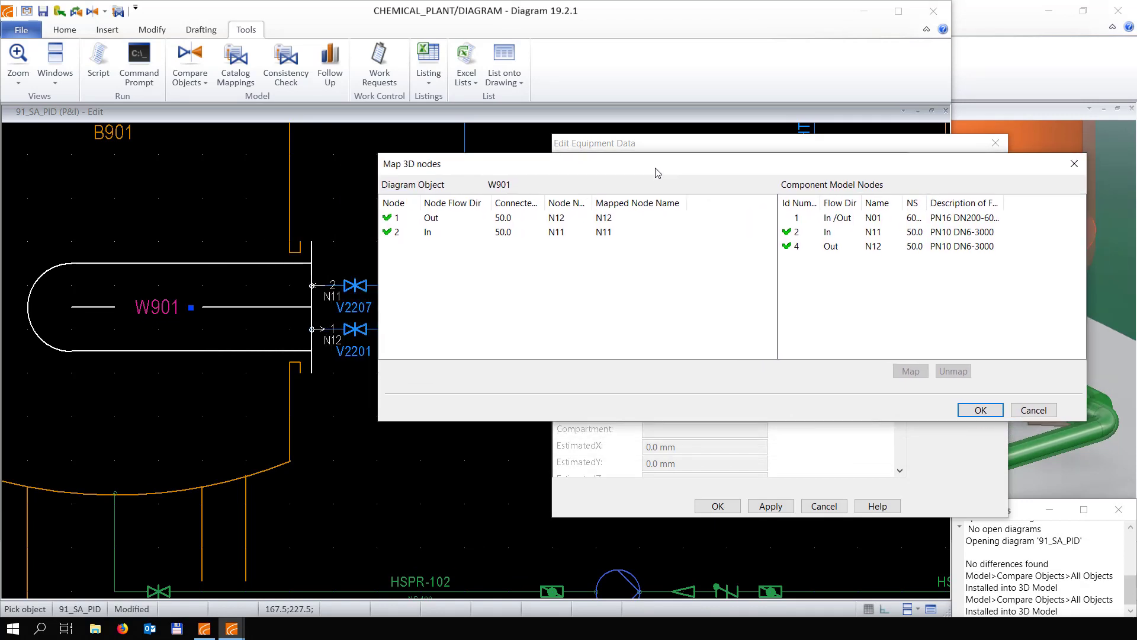
Check W901's diagram node 2 against component model nodes N11 and N12, and close the mapping and equipment data
{"action": "left_click", "coordinate": [421, 232]}
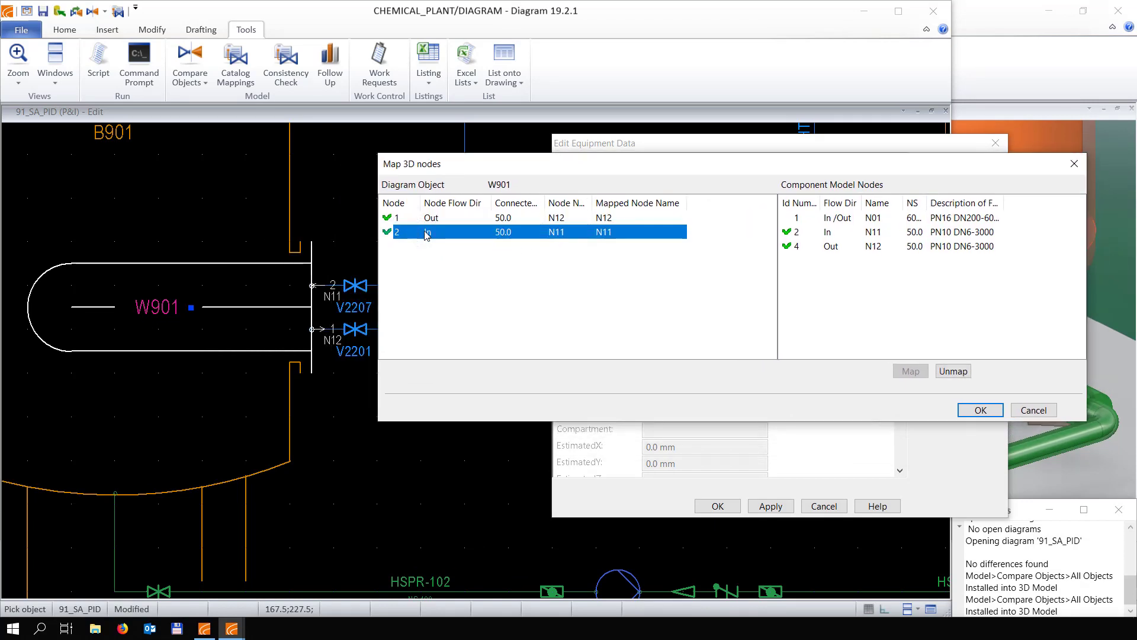
{"action": "left_click", "coordinate": [833, 234]}
{"action": "left_click", "coordinate": [875, 246]}
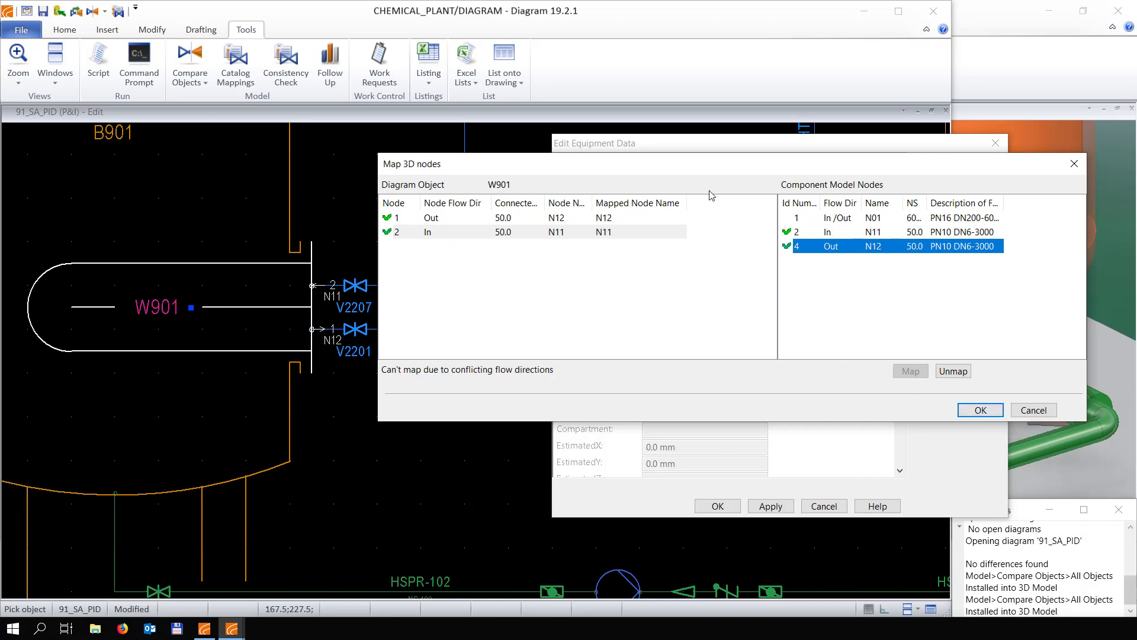
{"action": "left_click_drag", "start_coordinate": [714, 172], "coordinate": [812, 169]}
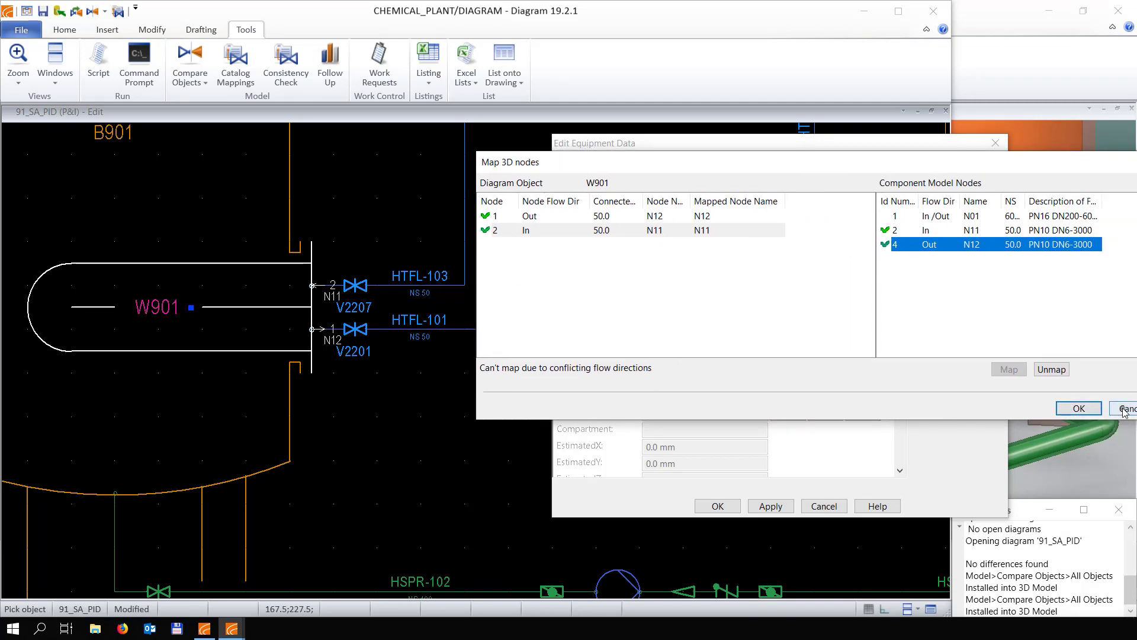
{"action": "left_click", "coordinate": [1079, 408]}
{"action": "left_click", "coordinate": [823, 505]}
Switch to Plant Modeller and start routing a pipe for line HTFL-101 from connection point N12 of heat exchanger W901
{"action": "middle_click_drag", "start_coordinate": [521, 333], "coordinate": [564, 333]}
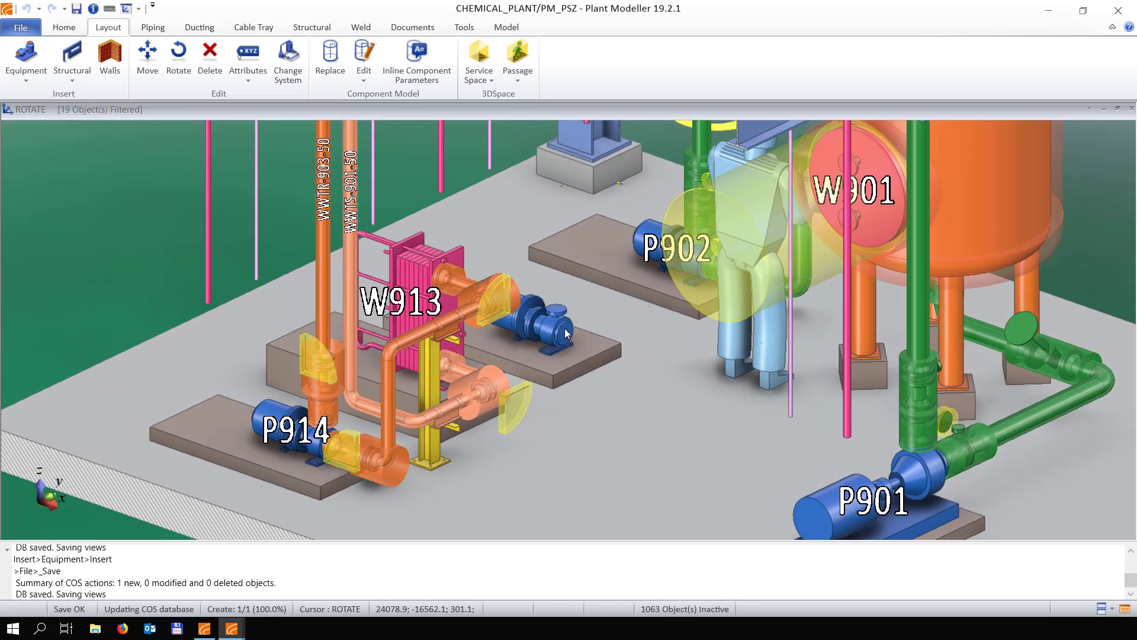
{"action": "left_click", "coordinate": [153, 27]}
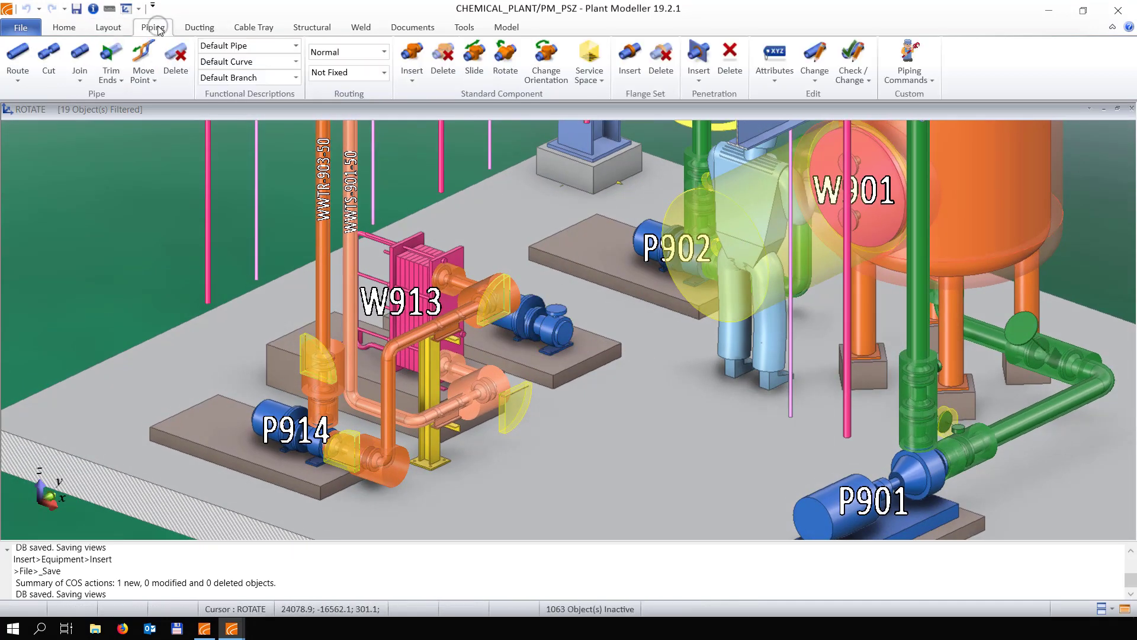
{"action": "left_click", "coordinate": [18, 74]}
{"action": "left_click", "coordinate": [45, 97]}
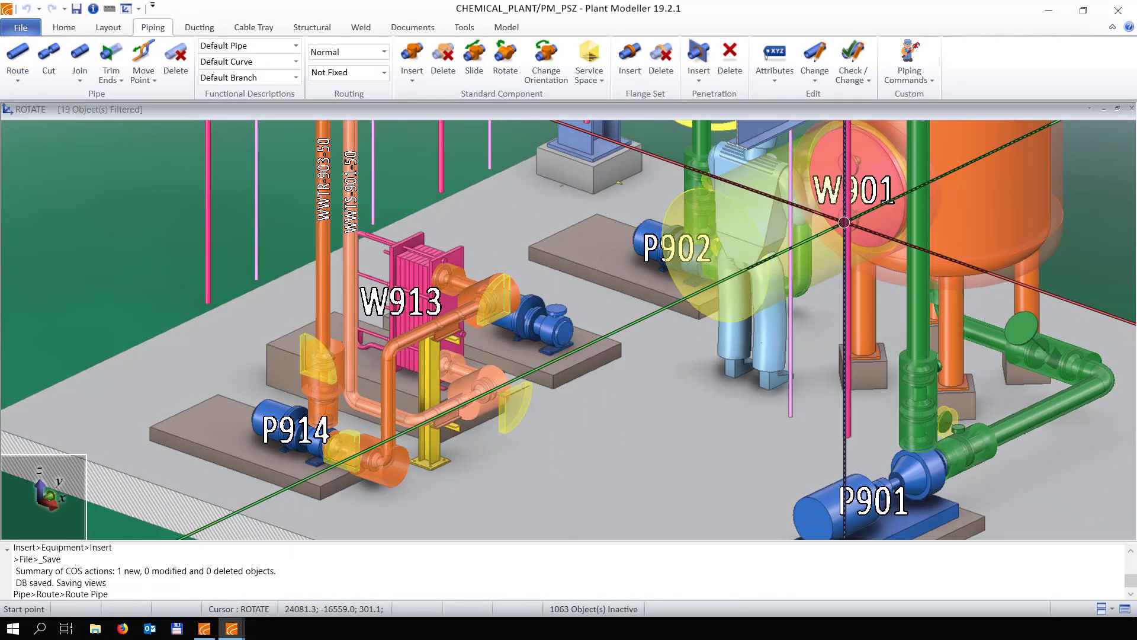
{"action": "scroll", "coordinate": [551, 296], "scroll_direction": "up", "scroll_amount": 4}
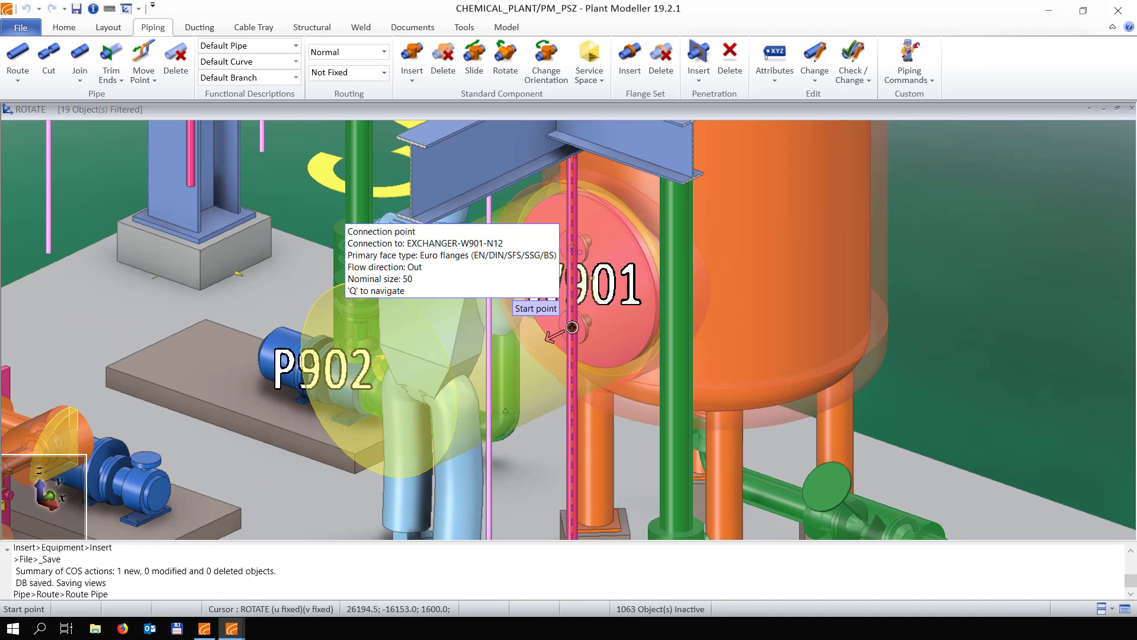
{"action": "left_click", "coordinate": [572, 327]}
{"action": "key", "text": "Return"}
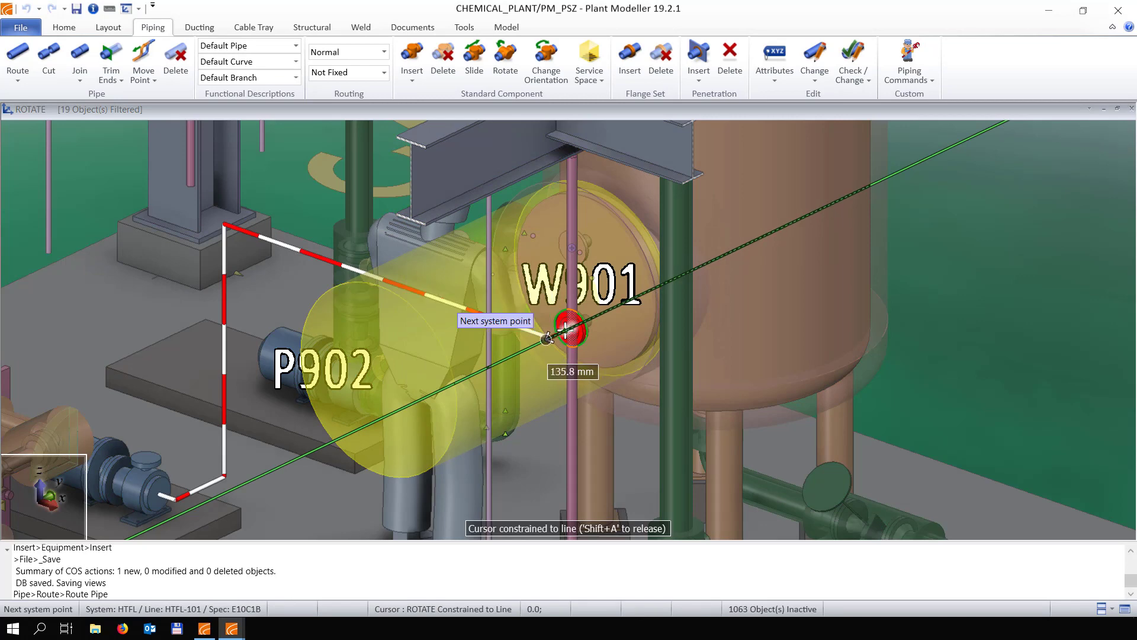
Add a size 50 Default Curve from the Curves class at the W901 connection, turned horizontally at 90°
{"action": "right_click", "coordinate": [546, 338]}
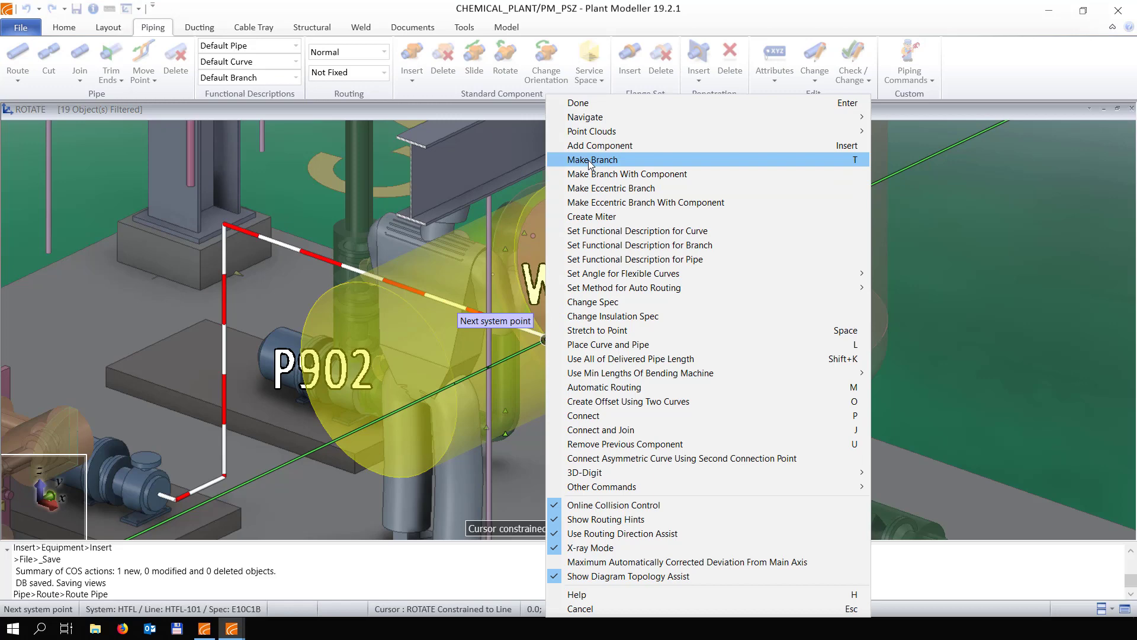
{"action": "left_click", "coordinate": [591, 145]}
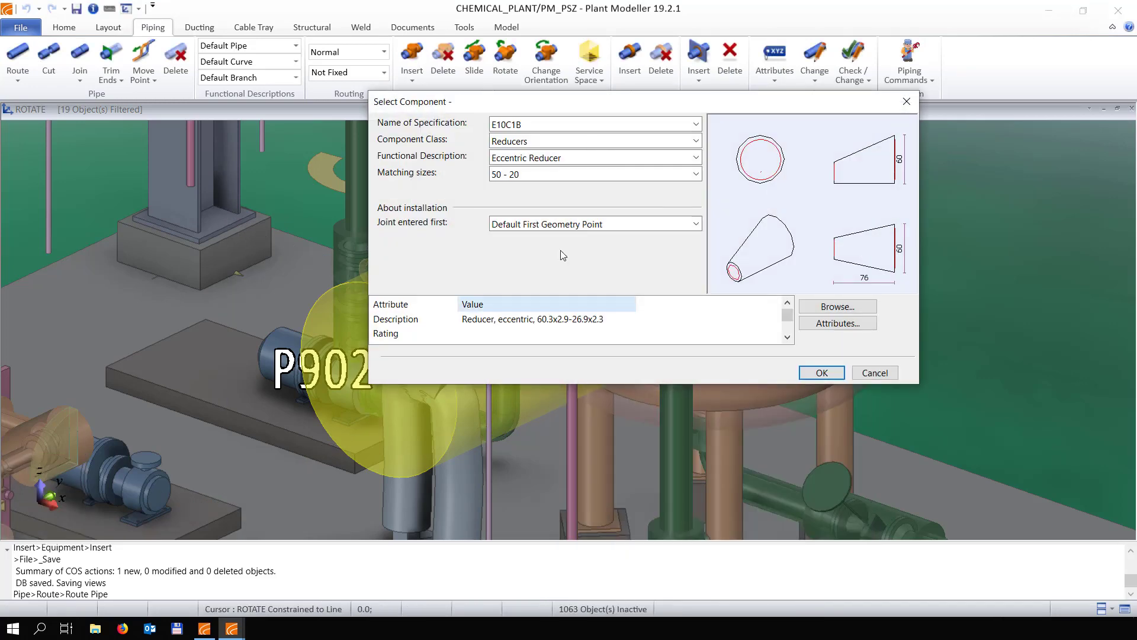
{"action": "left_click", "coordinate": [566, 142]}
{"action": "left_click", "coordinate": [562, 168]}
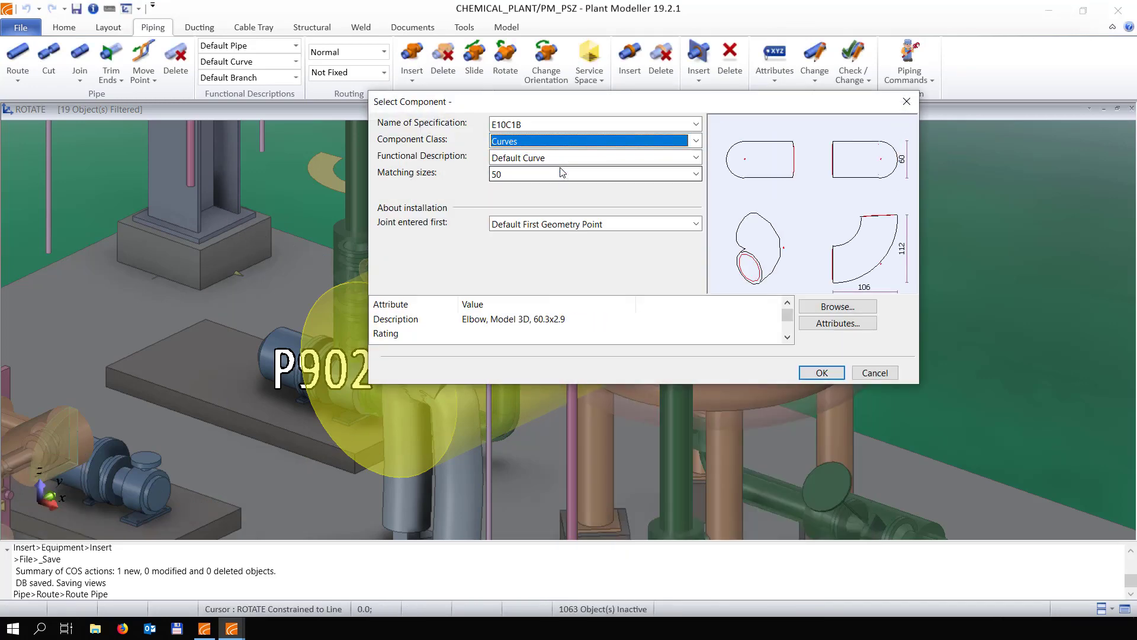
{"action": "left_click", "coordinate": [822, 373]}
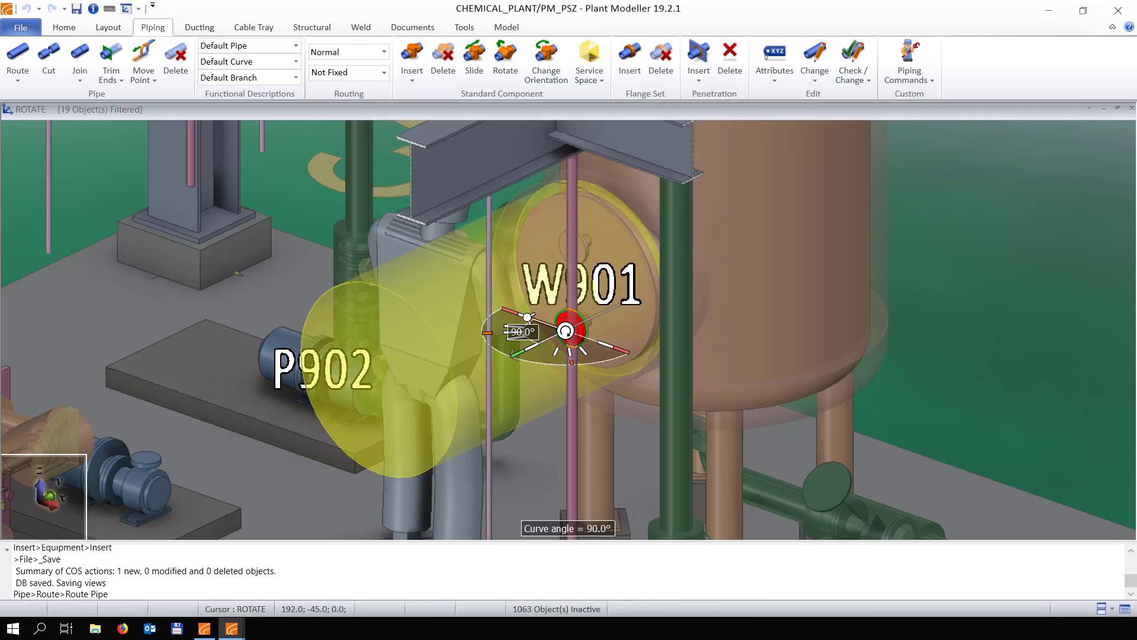
{"action": "left_click", "coordinate": [521, 315]}
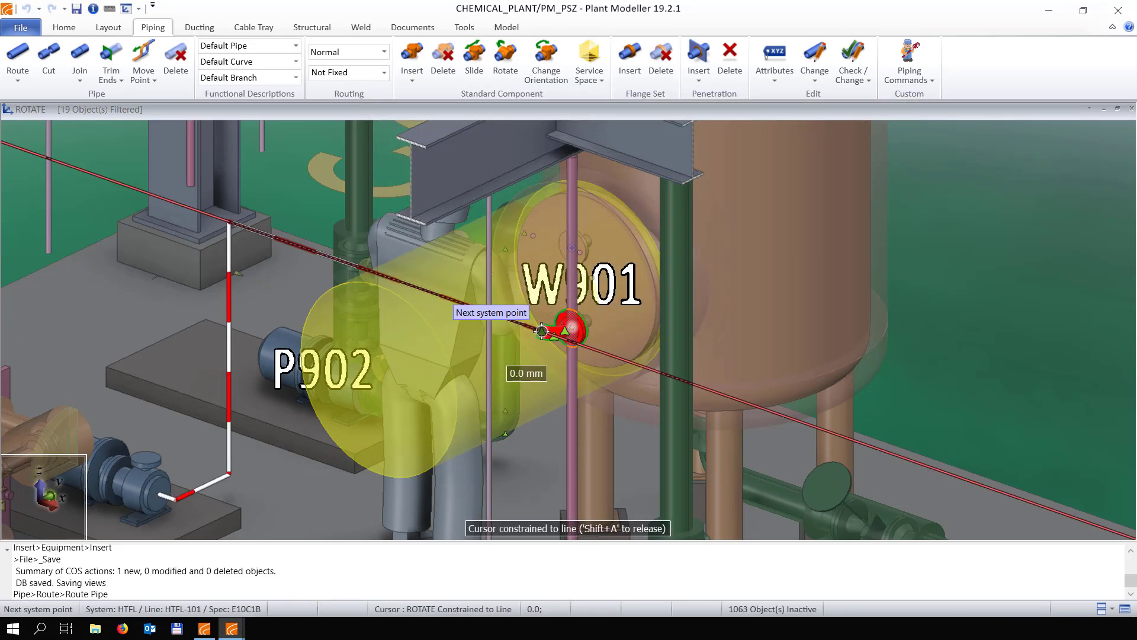
Route the pipe horizontally from the elbow to x -1569.5 and turn it vertically downwards with a 90° curve
{"action": "left_click", "coordinate": [541, 331]}
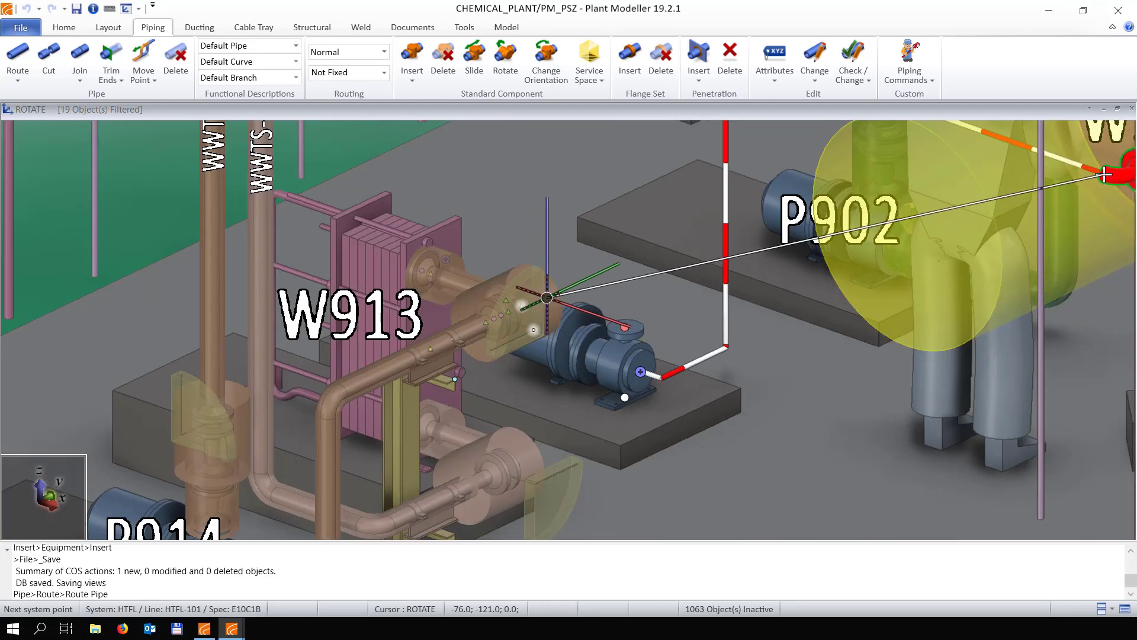
{"action": "left_click", "coordinate": [521, 305]}
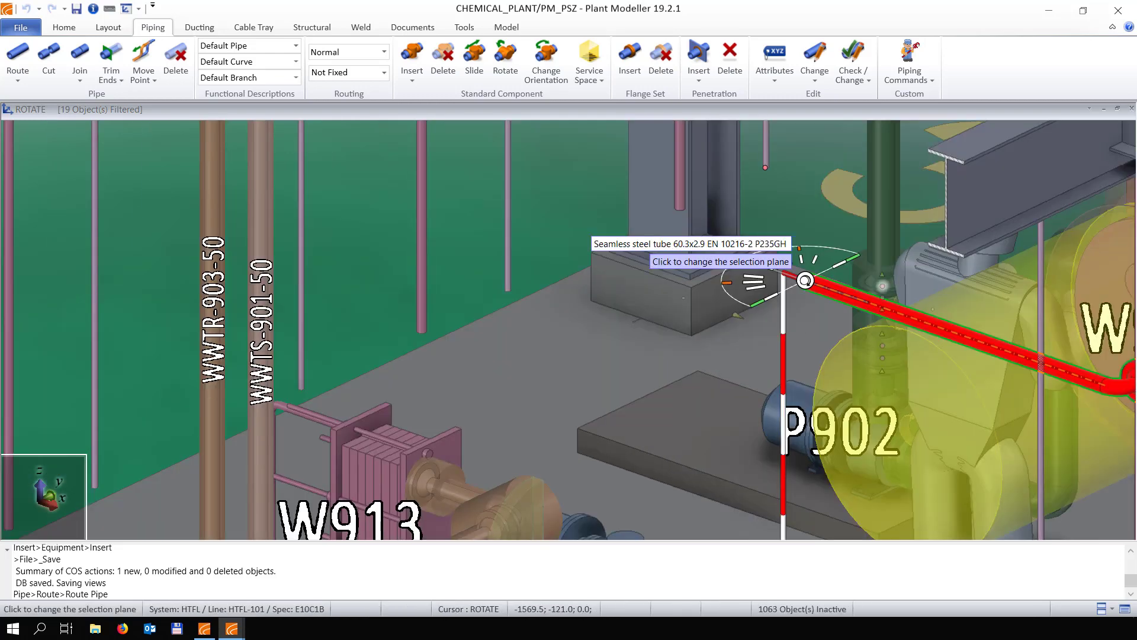
{"action": "left_click", "coordinate": [773, 268]}
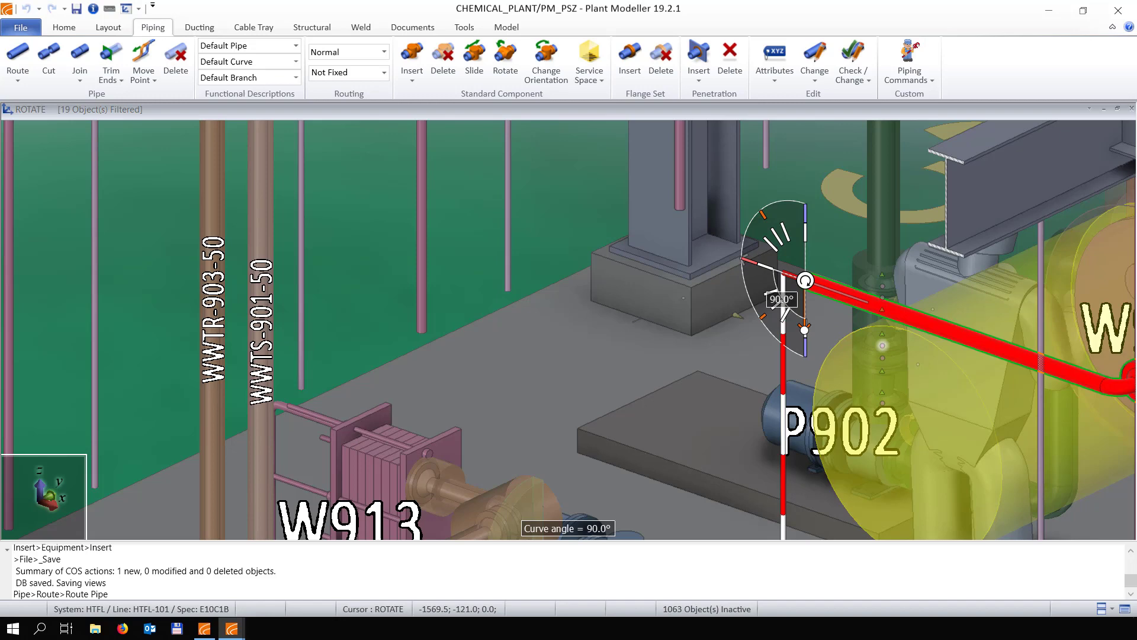
{"action": "left_click", "coordinate": [802, 330]}
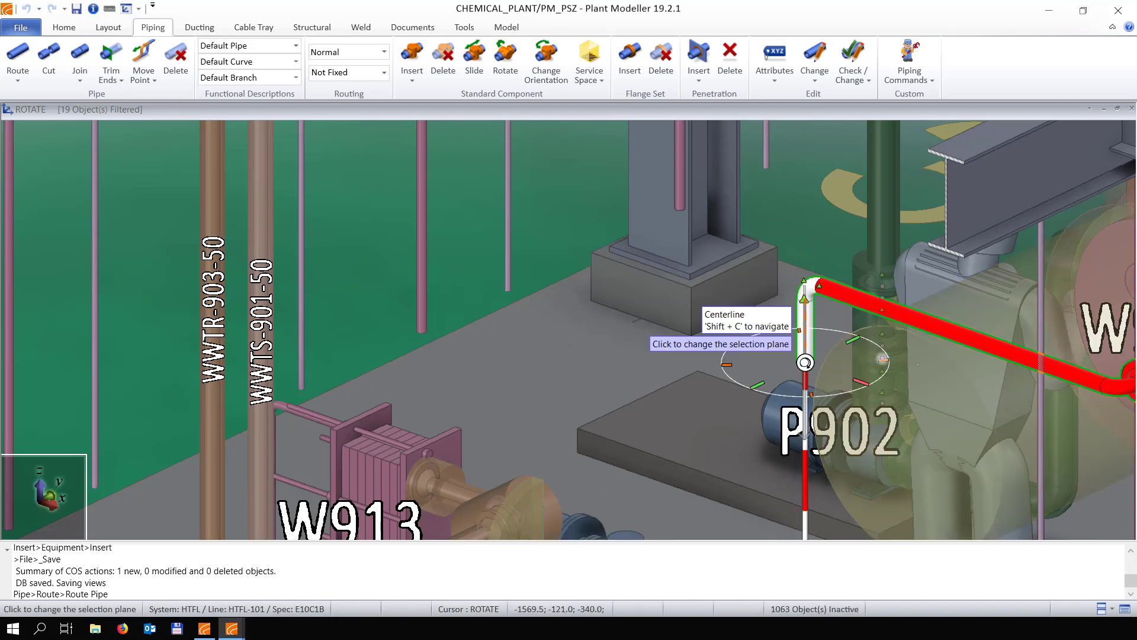
Connect the pipe to the inlet nozzle of pump P910, and save the model with the COS database updated
{"action": "key", "text": "shift+a"}
{"action": "scroll", "coordinate": [804, 345], "scroll_direction": "down", "scroll_amount": 2}
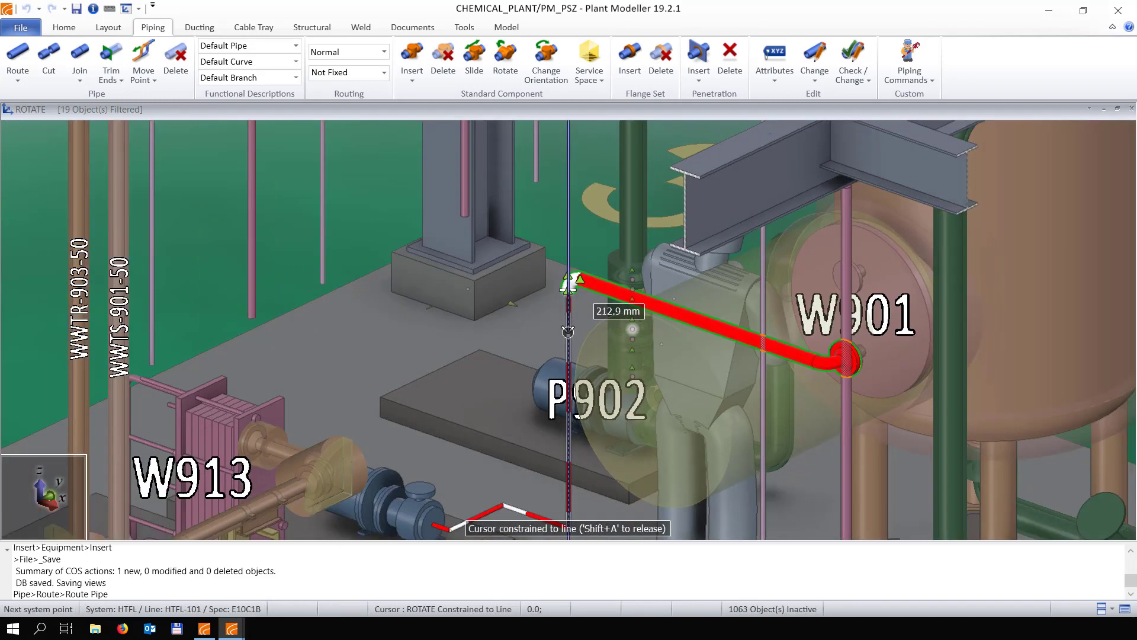
{"action": "key", "text": "shift+a"}
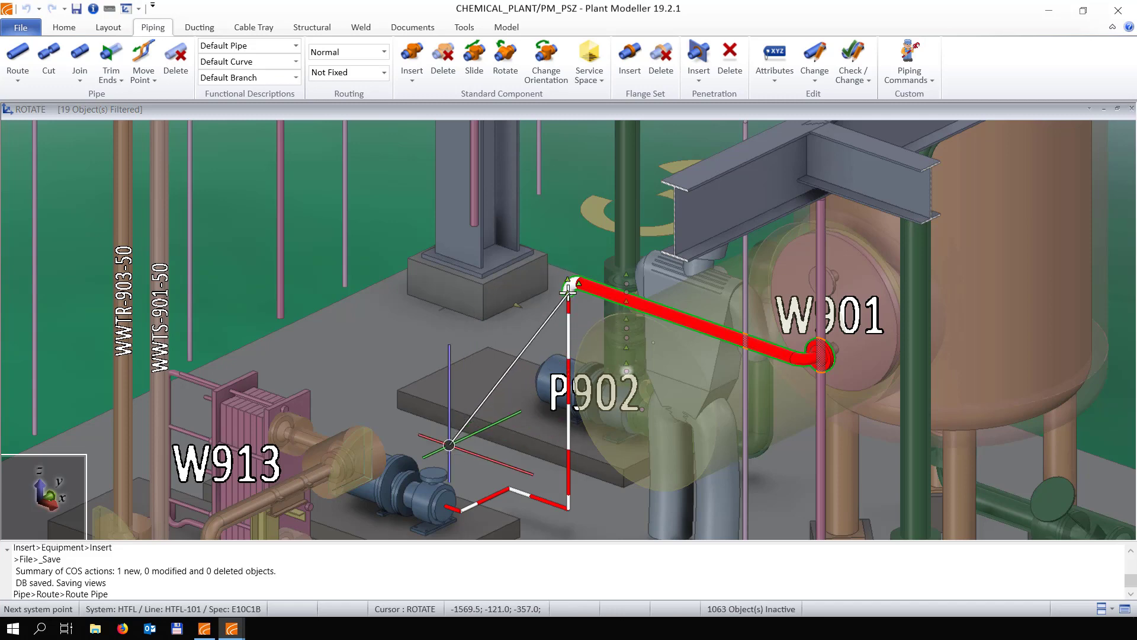
{"action": "left_click", "coordinate": [446, 505]}
{"action": "left_click", "coordinate": [445, 506]}
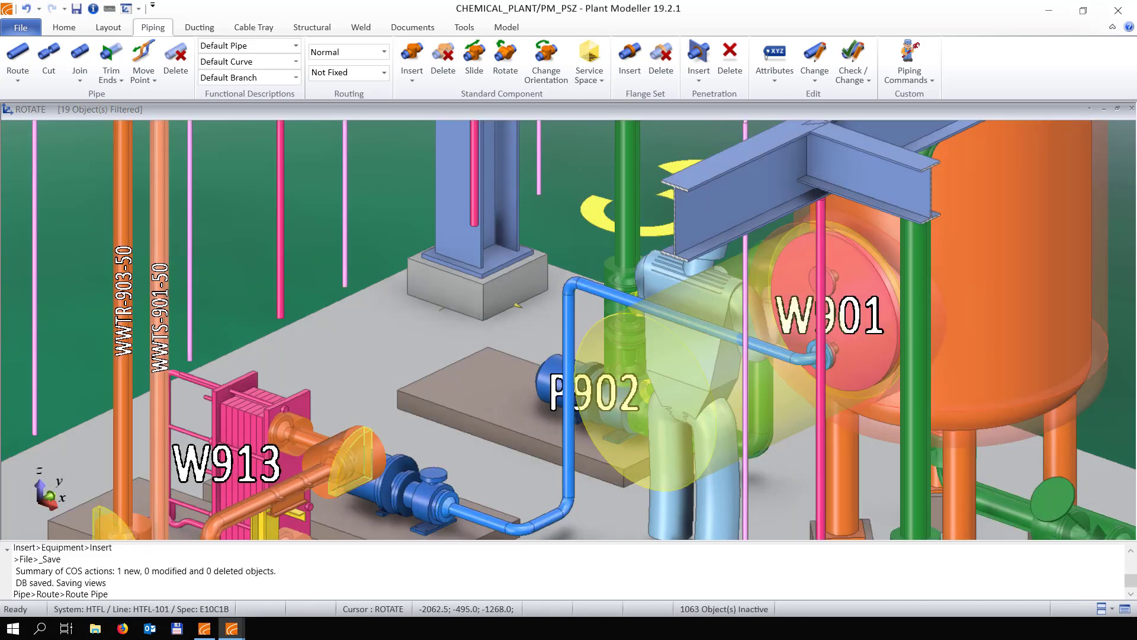
{"action": "scroll", "coordinate": [528, 460], "scroll_direction": "down", "scroll_amount": 2}
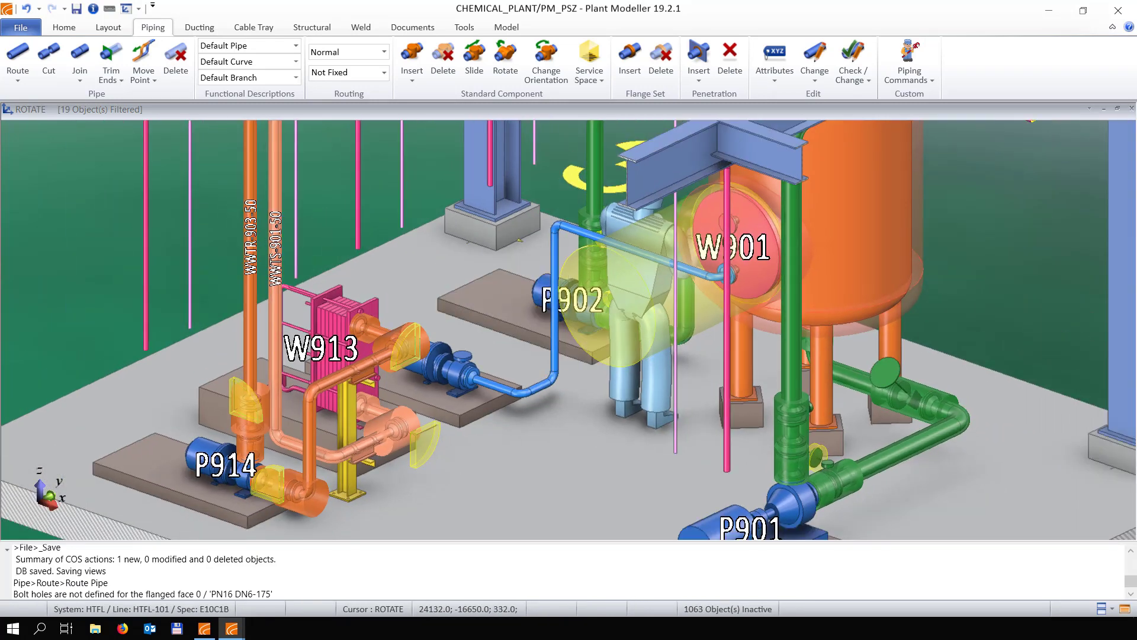
{"action": "key", "text": "ctrl+s"}
{"action": "left_click", "coordinate": [577, 373]}
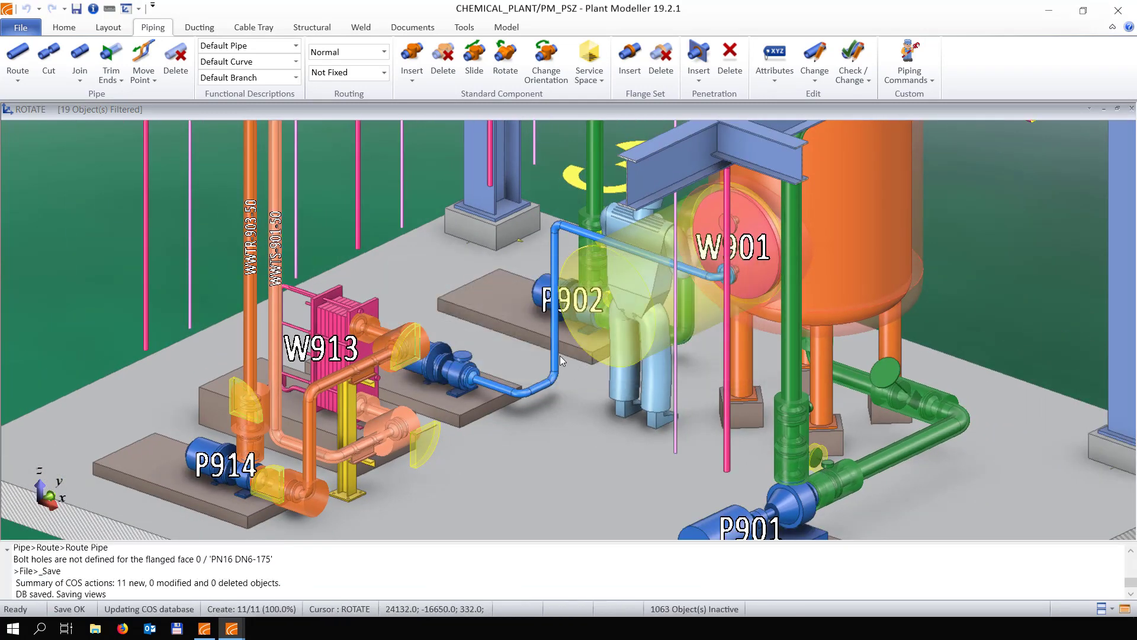
Start routing a pipe for line HTFL-102 from the upward-facing outlet nozzle of pump P910
{"action": "left_click", "coordinate": [18, 62]}
{"action": "left_click", "coordinate": [42, 97]}
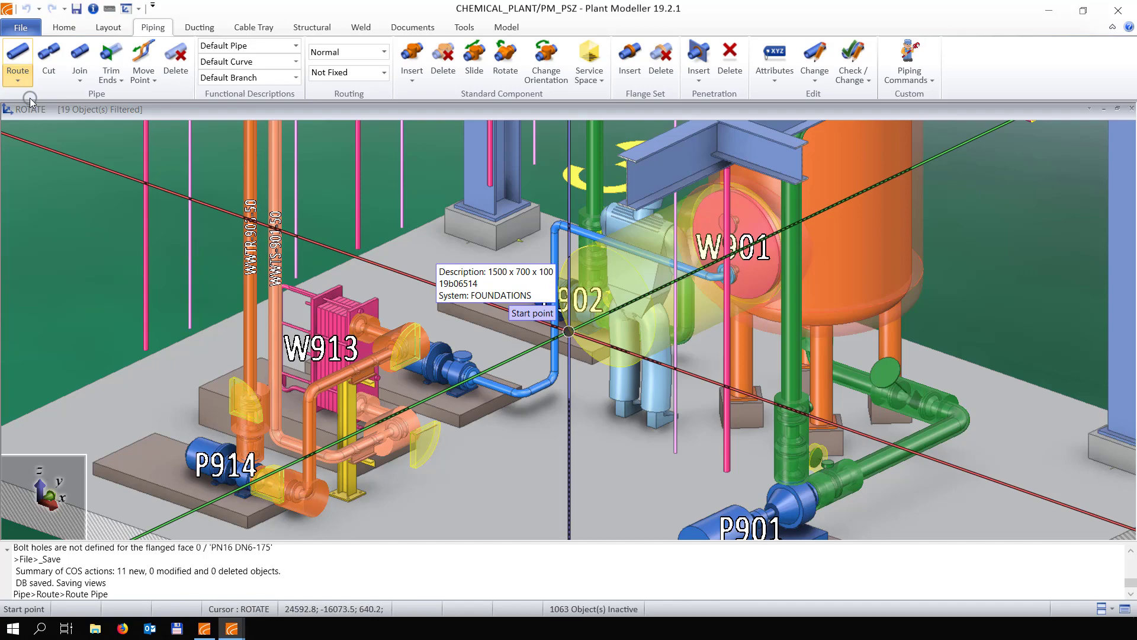
{"action": "scroll", "coordinate": [568, 331], "scroll_direction": "up", "scroll_amount": 2}
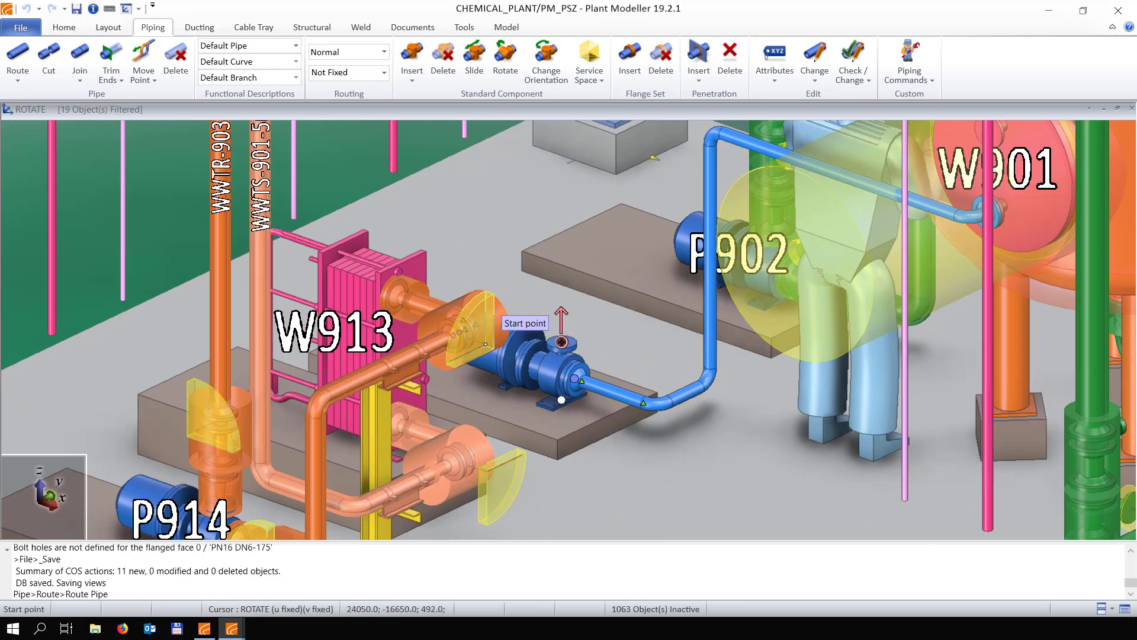
{"action": "left_click", "coordinate": [561, 342]}
{"action": "scroll", "coordinate": [561, 333], "scroll_direction": "up", "scroll_amount": 2}
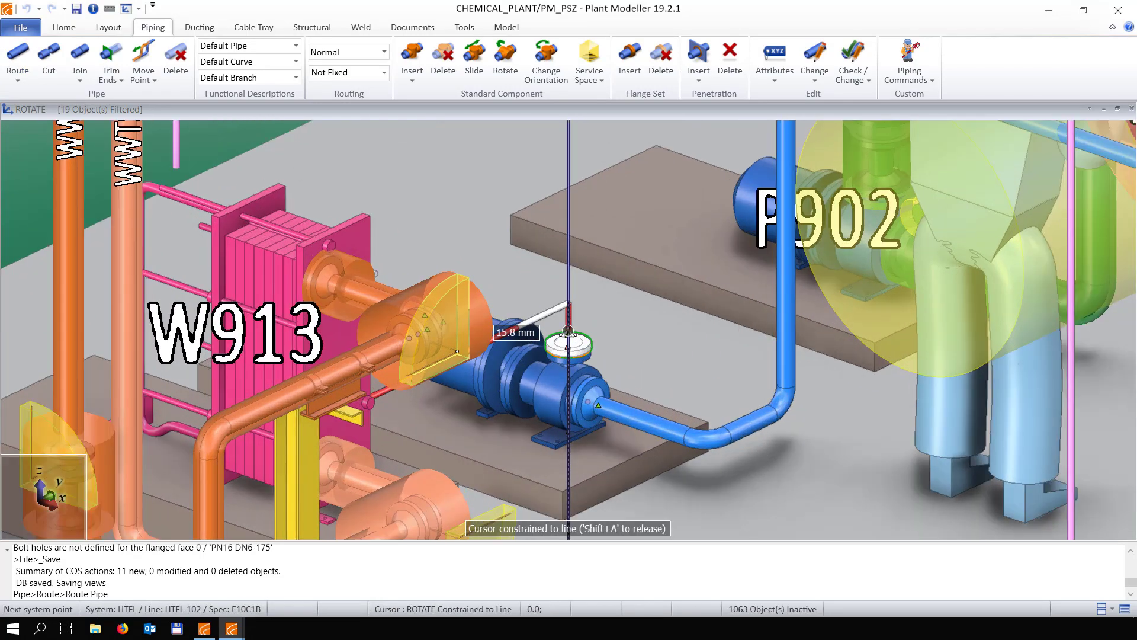
{"action": "middle_click_drag", "start_coordinate": [568, 330], "coordinate": [568, 331]}
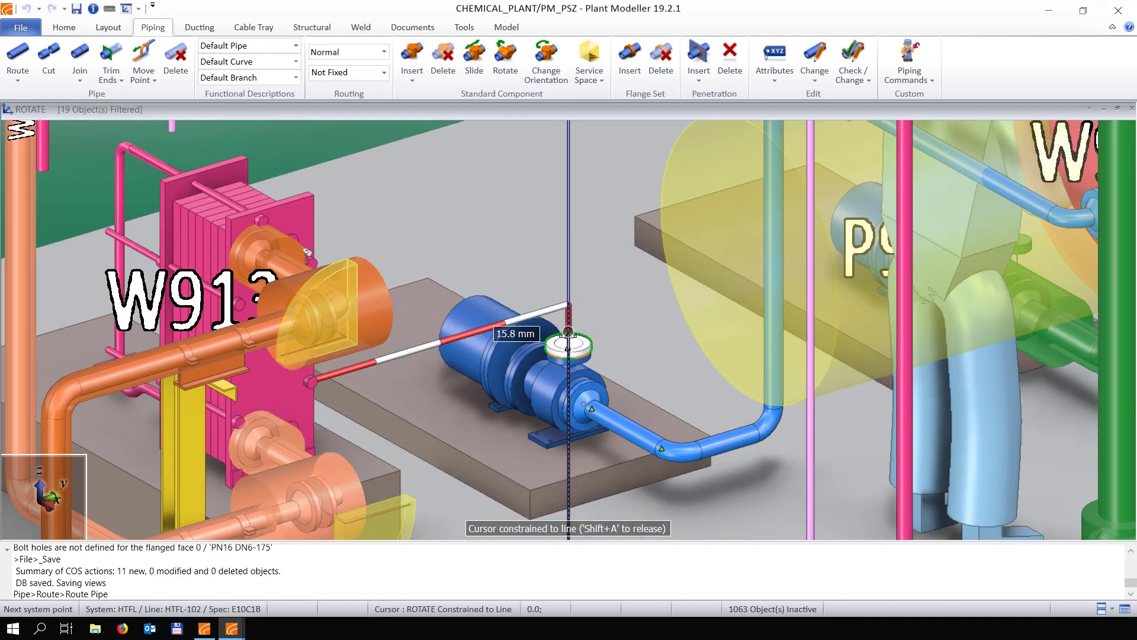
Add a 60.3x2.9/42.4x2.6 Concentric Reducer from the Reducers class on the outlet flange of pump P910
{"action": "right_click", "coordinate": [568, 331]}
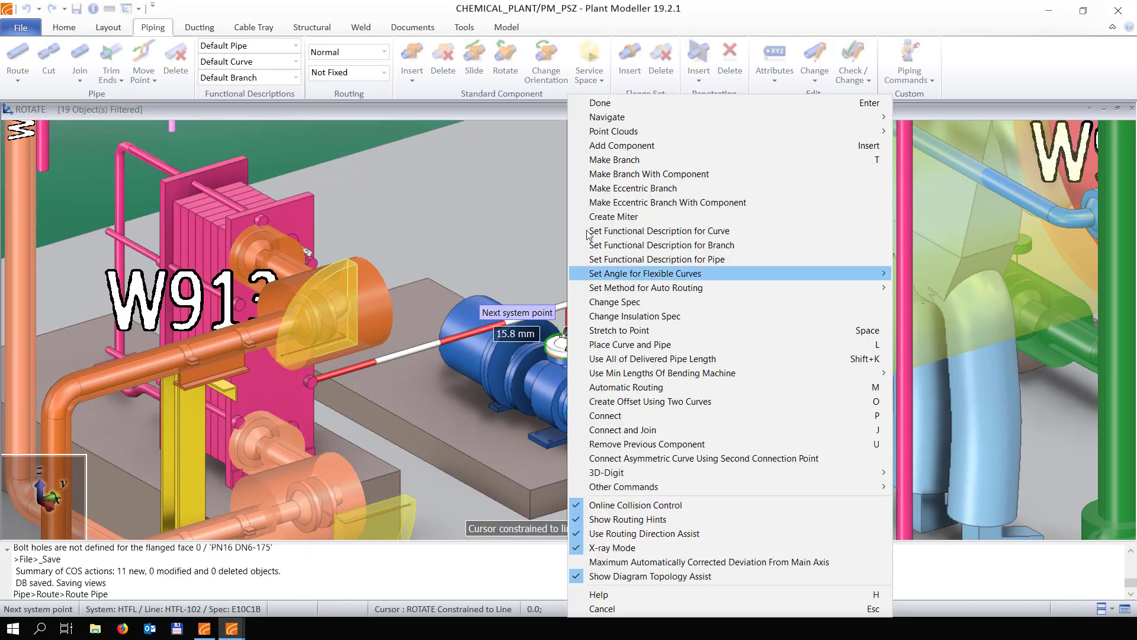
{"action": "left_click", "coordinate": [649, 147]}
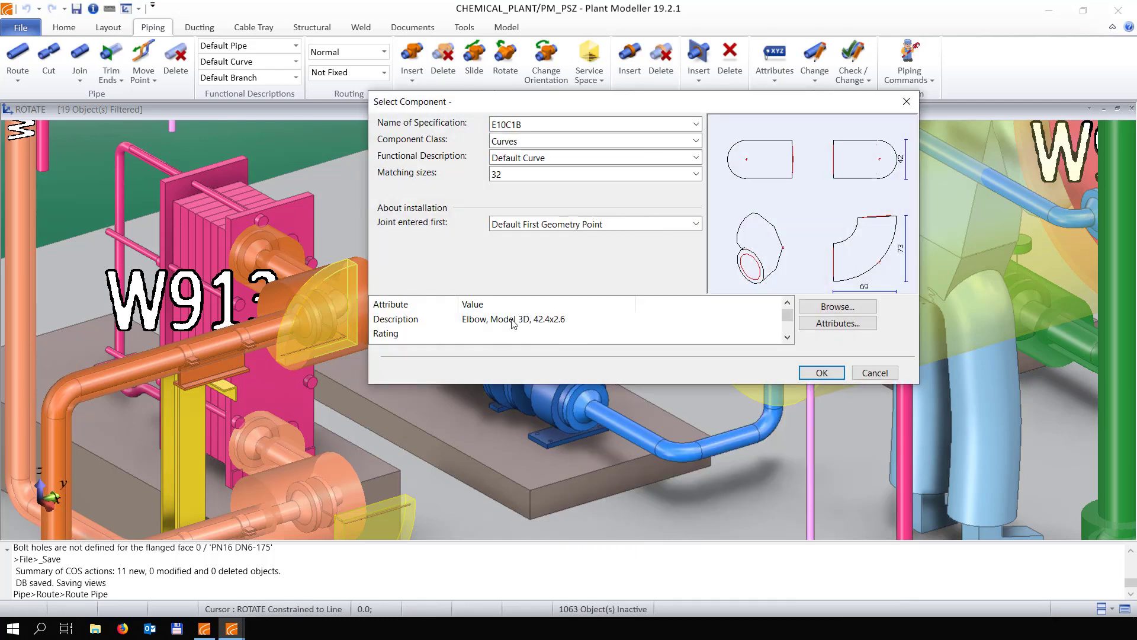
{"action": "left_click", "coordinate": [563, 141]}
{"action": "left_click", "coordinate": [560, 180]}
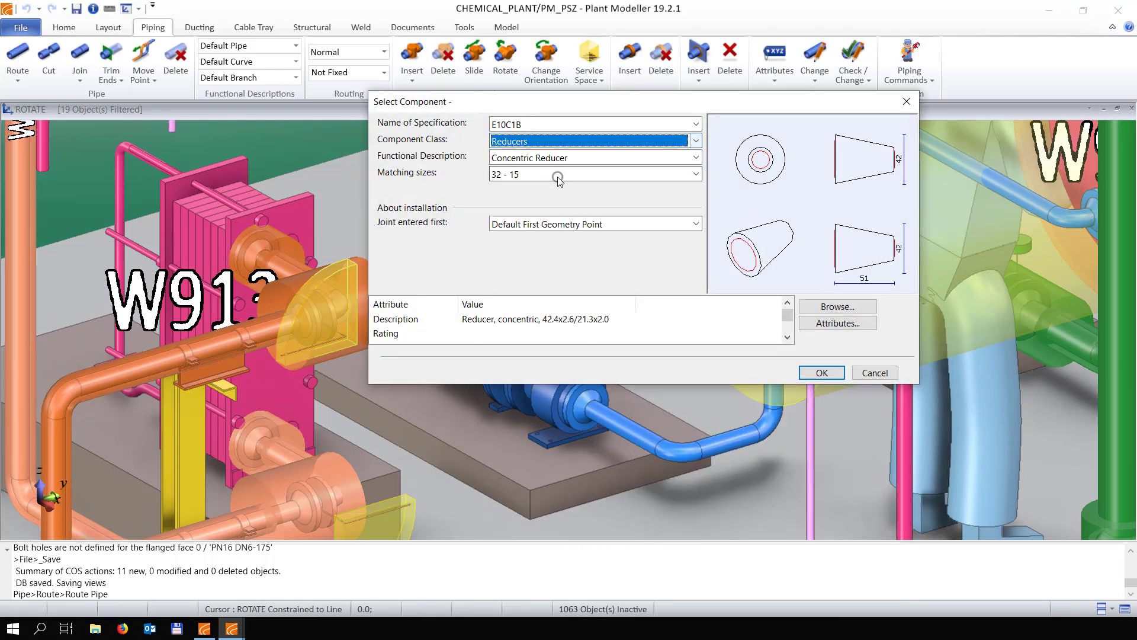
{"action": "left_click", "coordinate": [545, 174]}
{"action": "left_click", "coordinate": [545, 241]}
{"action": "left_click", "coordinate": [821, 373]}
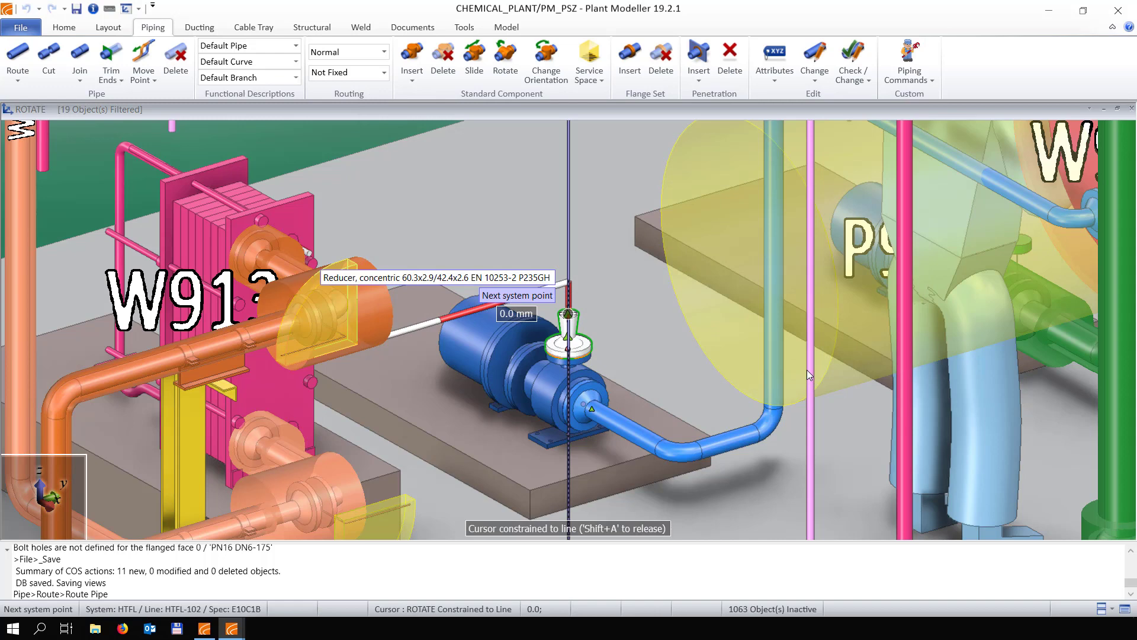
Route the pipe vertically upwards from the reducer to z 686 and turn it horizontally with a 90° curve
{"action": "left_click", "coordinate": [568, 314]}
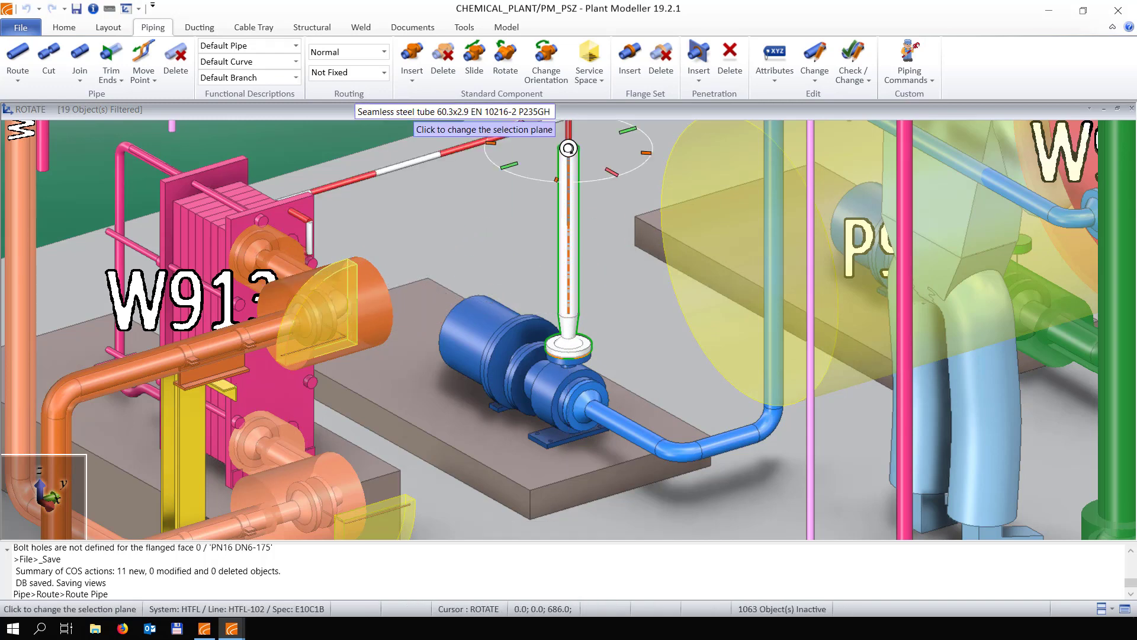
{"action": "left_click", "coordinate": [610, 170]}
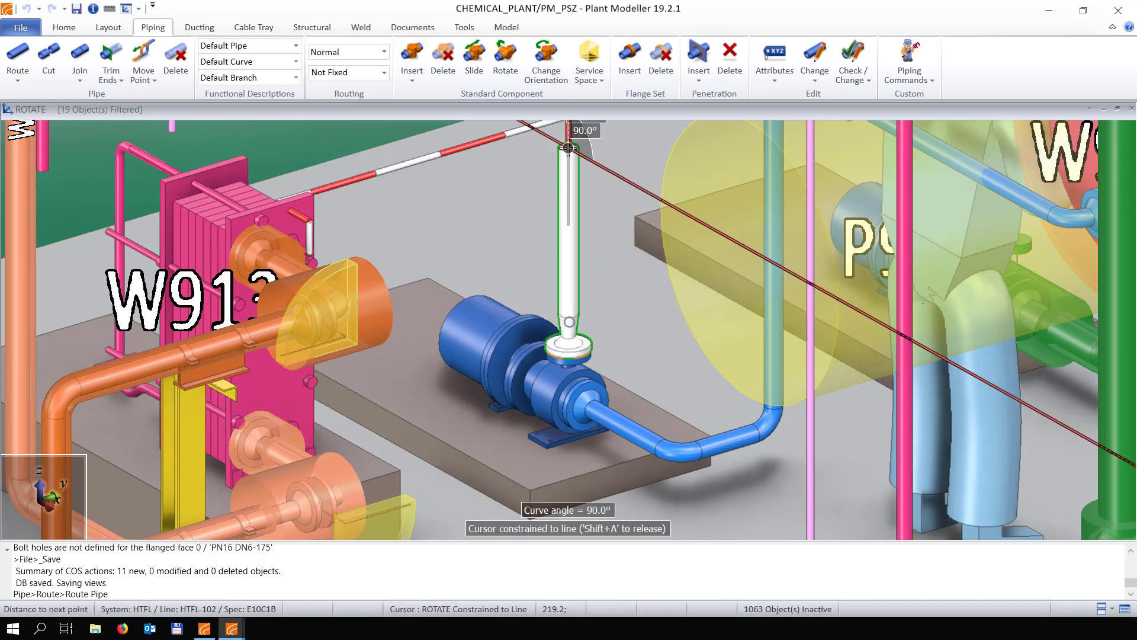
{"action": "left_click", "coordinate": [615, 174]}
{"action": "key", "text": "BackSpace"}
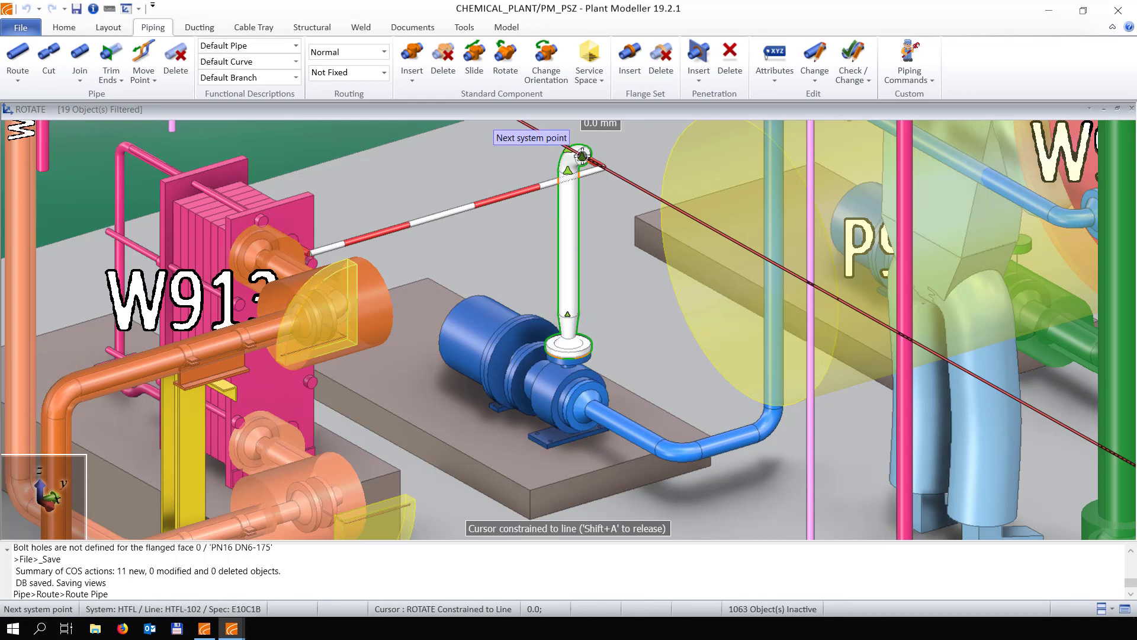
Route the pipe horizontally to x 575 and turn it towards exchanger W913 with a second horizontal curve
{"action": "key", "text": "shift+b"}
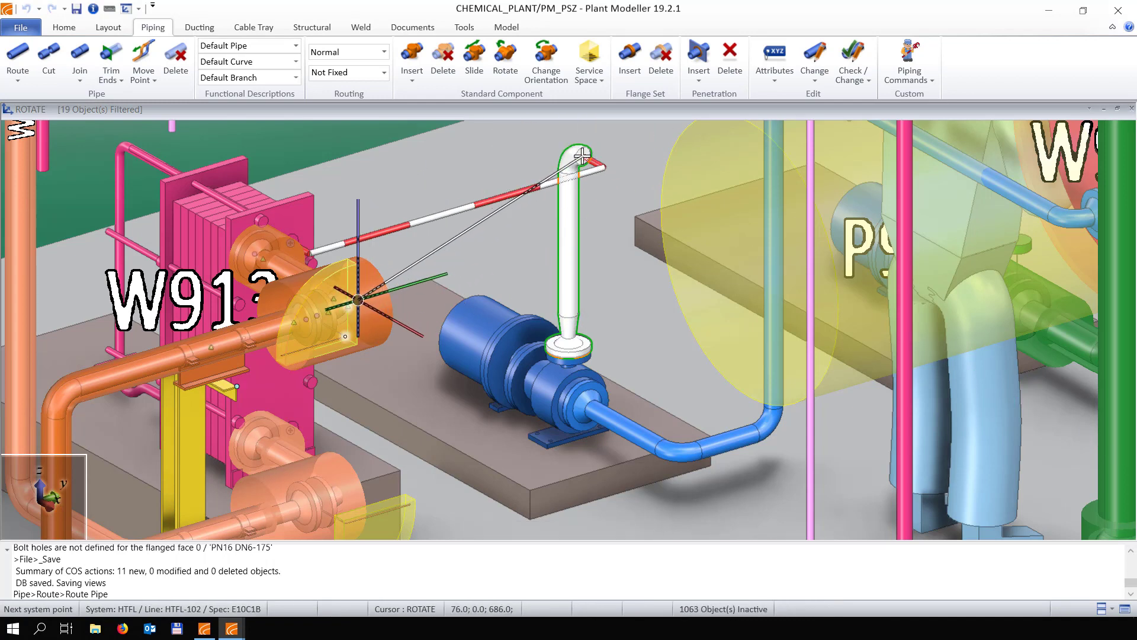
{"action": "key", "text": "z"}
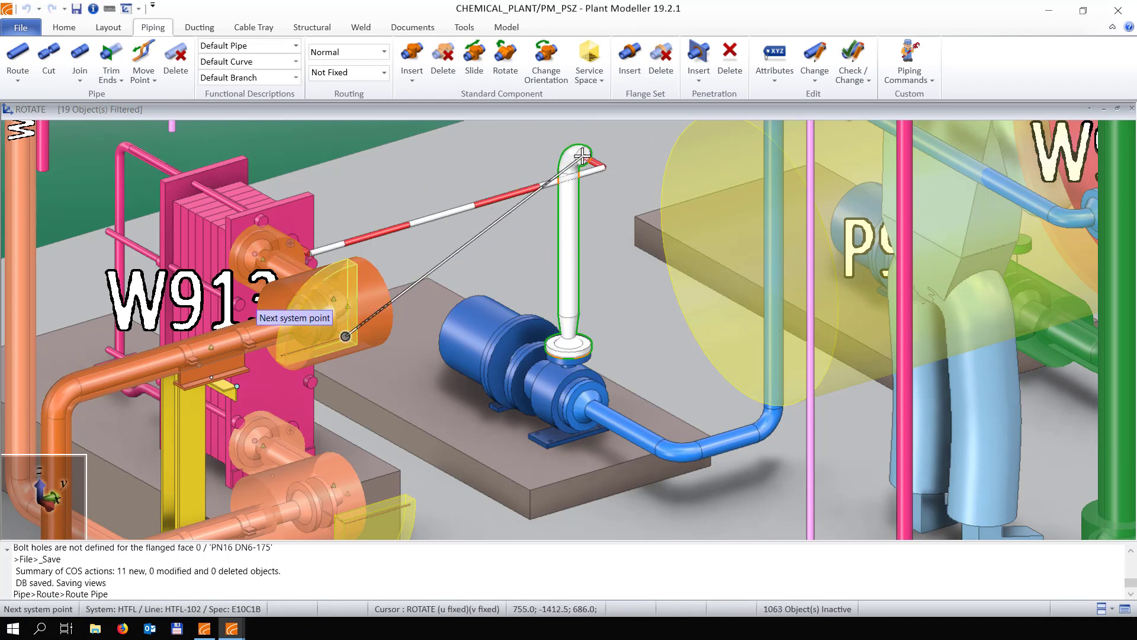
{"action": "left_click", "coordinate": [345, 336]}
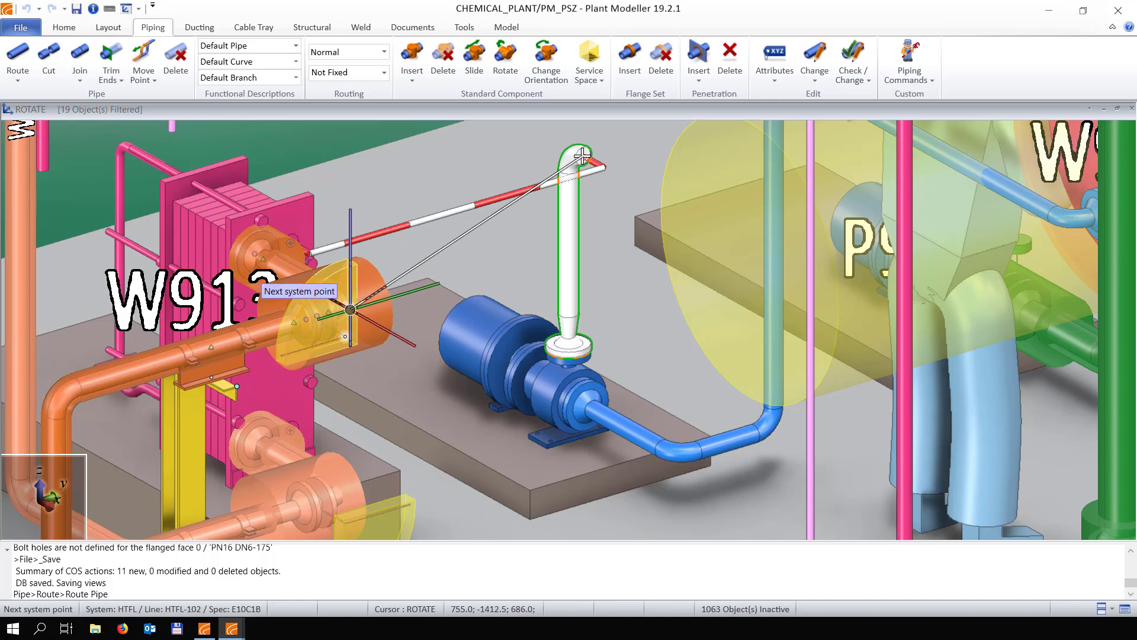
{"action": "left_click", "coordinate": [582, 155]}
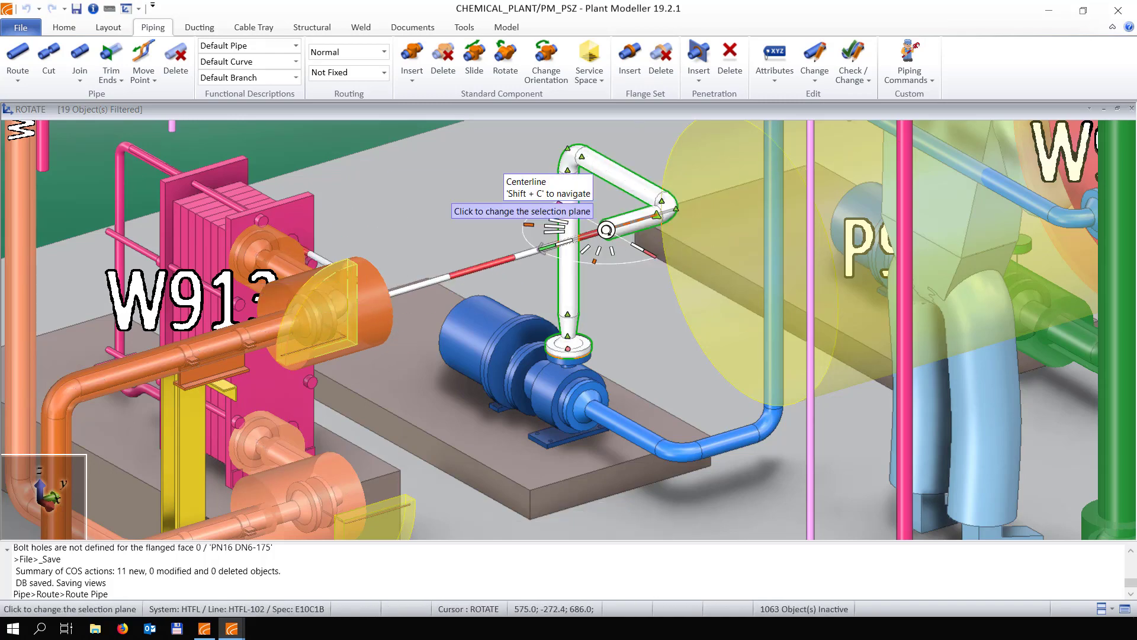
{"action": "key", "text": "a"}
{"action": "middle_click_drag", "start_coordinate": [656, 215], "coordinate": [568, 332]}
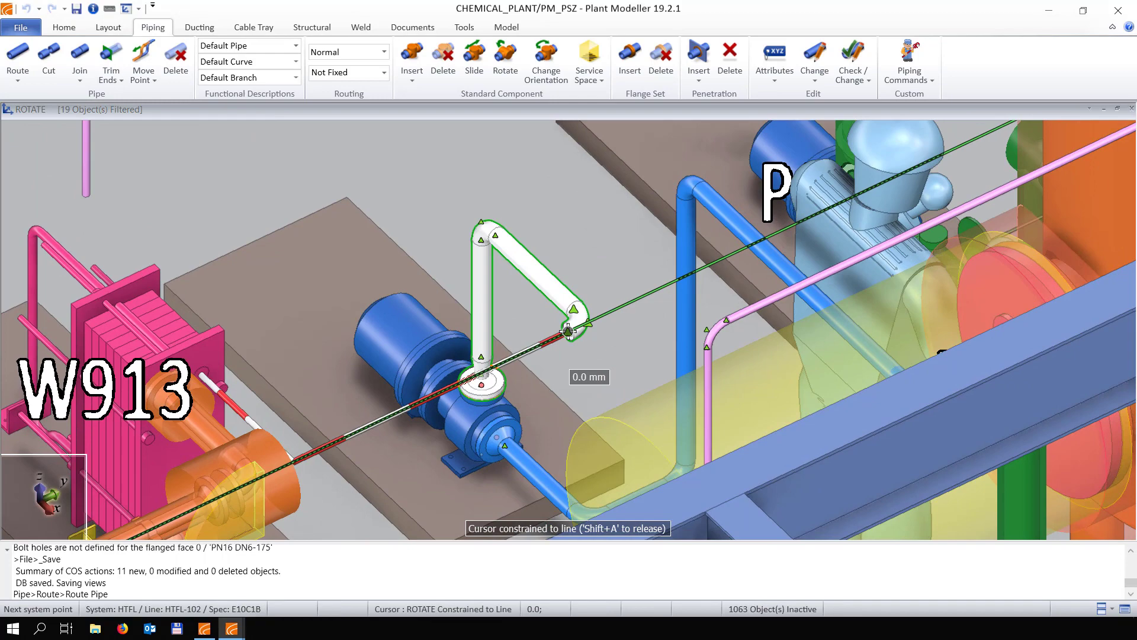
{"action": "left_click", "coordinate": [567, 331]}
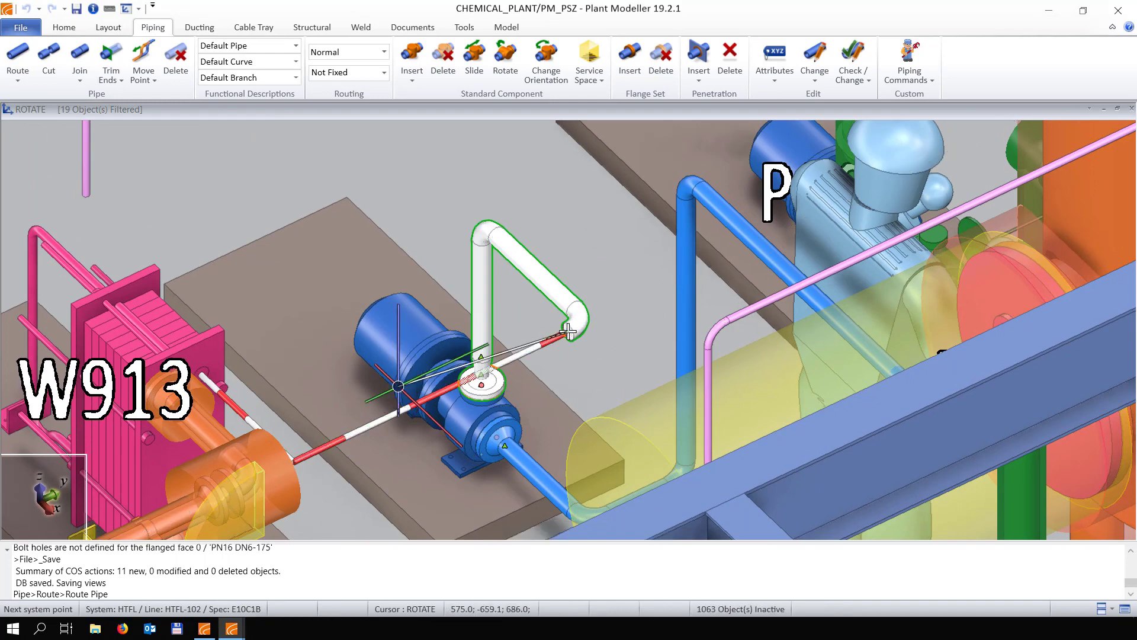
Connect the pipe to the upper nozzle of exchanger W913 and finish line HTFL-102
{"action": "left_click", "coordinate": [202, 374]}
{"action": "key", "text": "Return"}
{"action": "middle_click_drag", "start_coordinate": [286, 428], "coordinate": [534, 341]}
Start line HTFL-103 at the lower nozzle of exchanger W913, route it outwards to x 497 and turn it horizontally with a 90° curve
{"action": "left_click", "coordinate": [505, 423]}
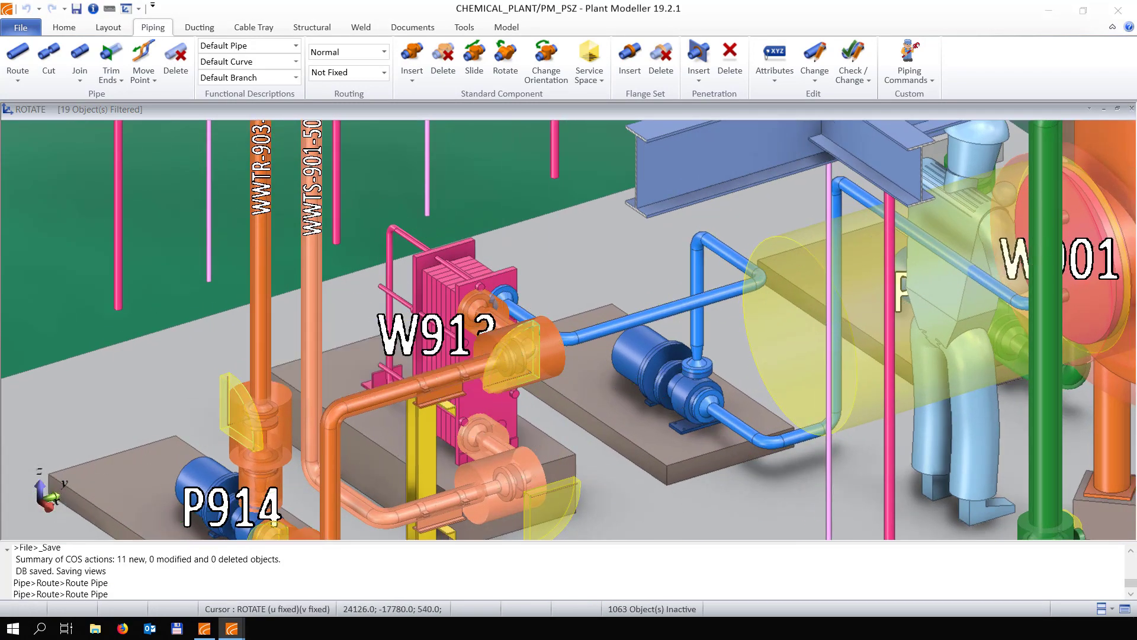
{"action": "left_click", "coordinate": [505, 428]}
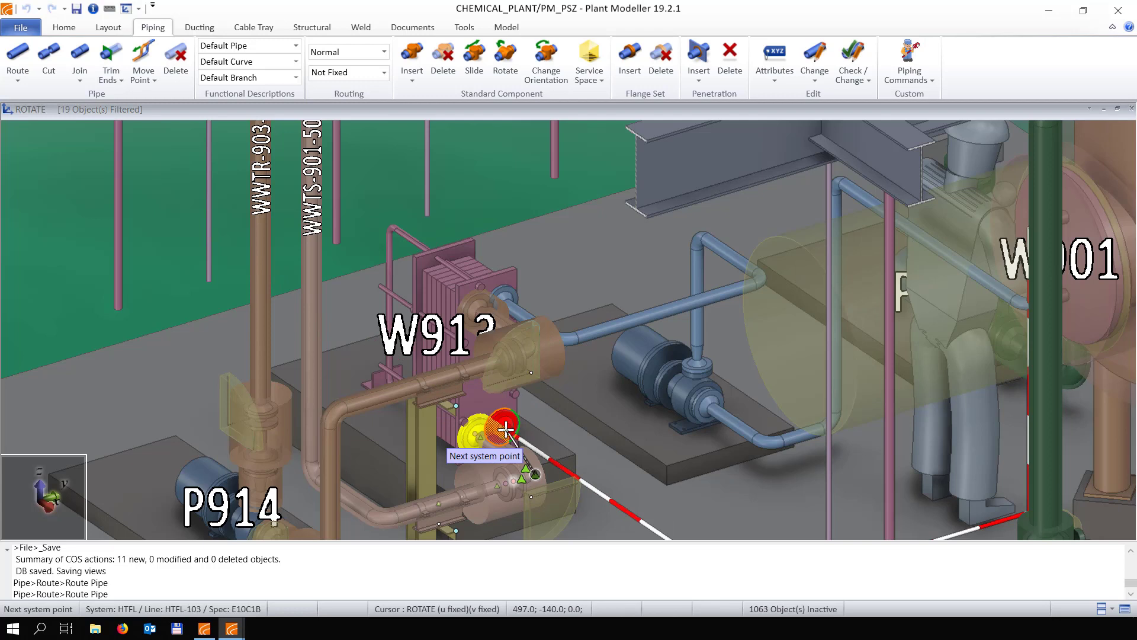
{"action": "left_click", "coordinate": [561, 466]}
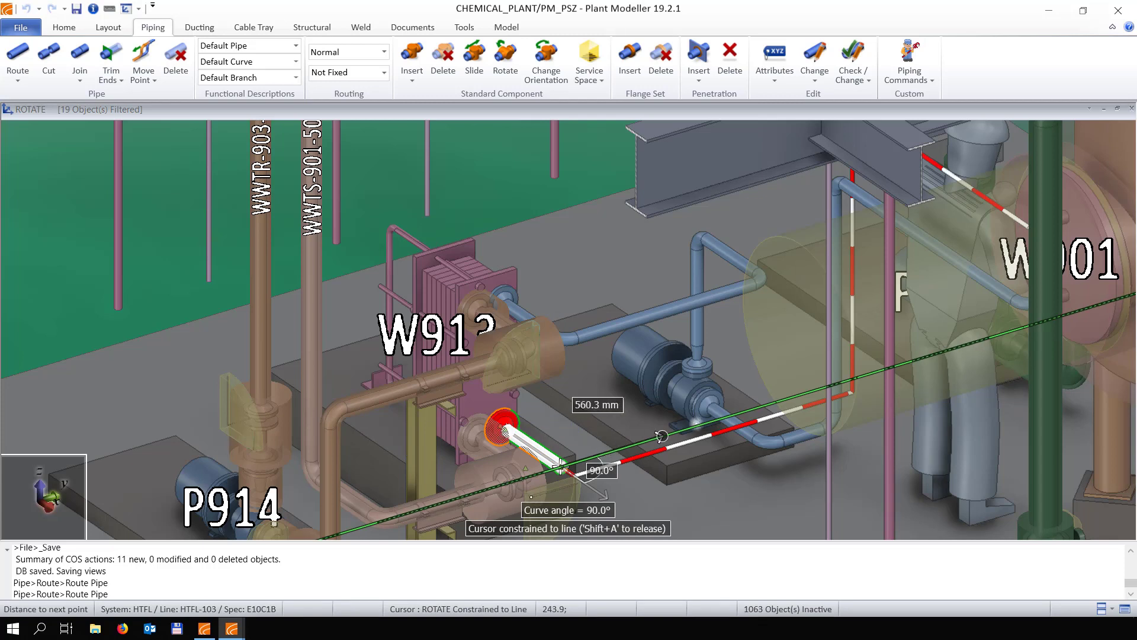
{"action": "left_click", "coordinate": [703, 423]}
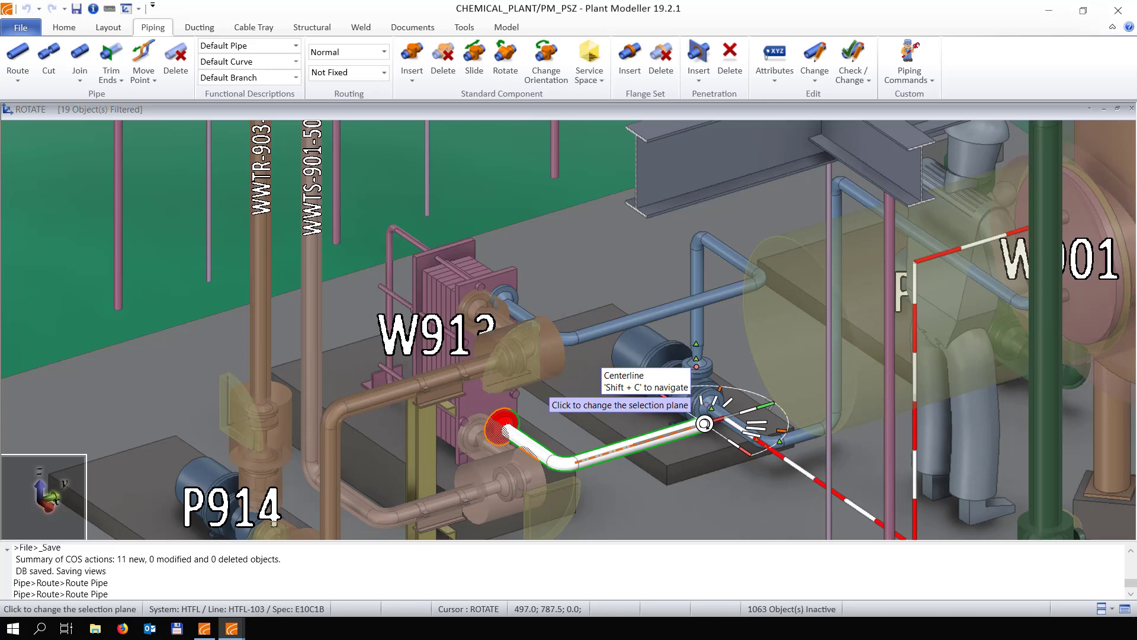
Route the pipe to y 1317 using the average of points on the two neighbouring pipes, and turn it vertically upwards with a 90° curve
{"action": "key", "text": "BackSpace"}
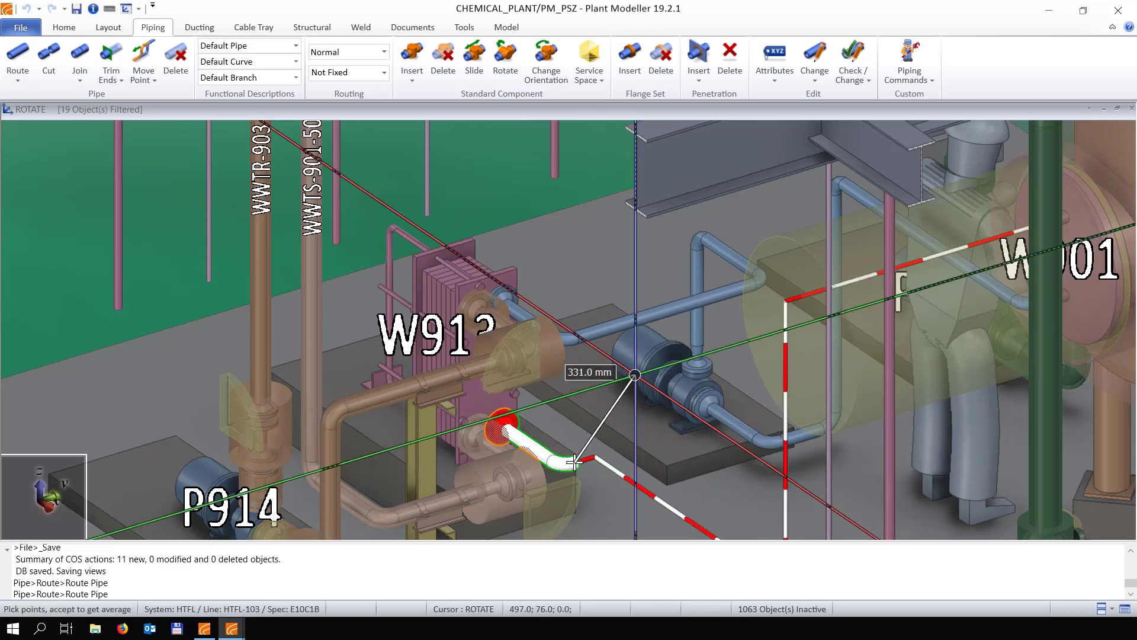
{"action": "scroll", "coordinate": [770, 280], "scroll_direction": "up", "scroll_amount": 3}
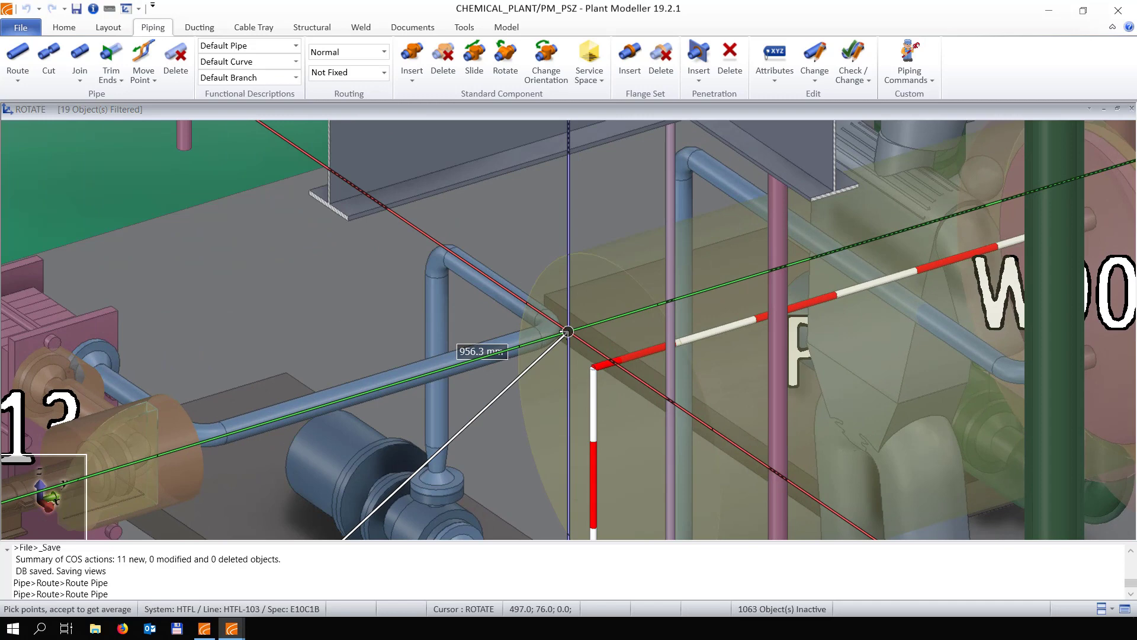
{"action": "left_click", "coordinate": [560, 331]}
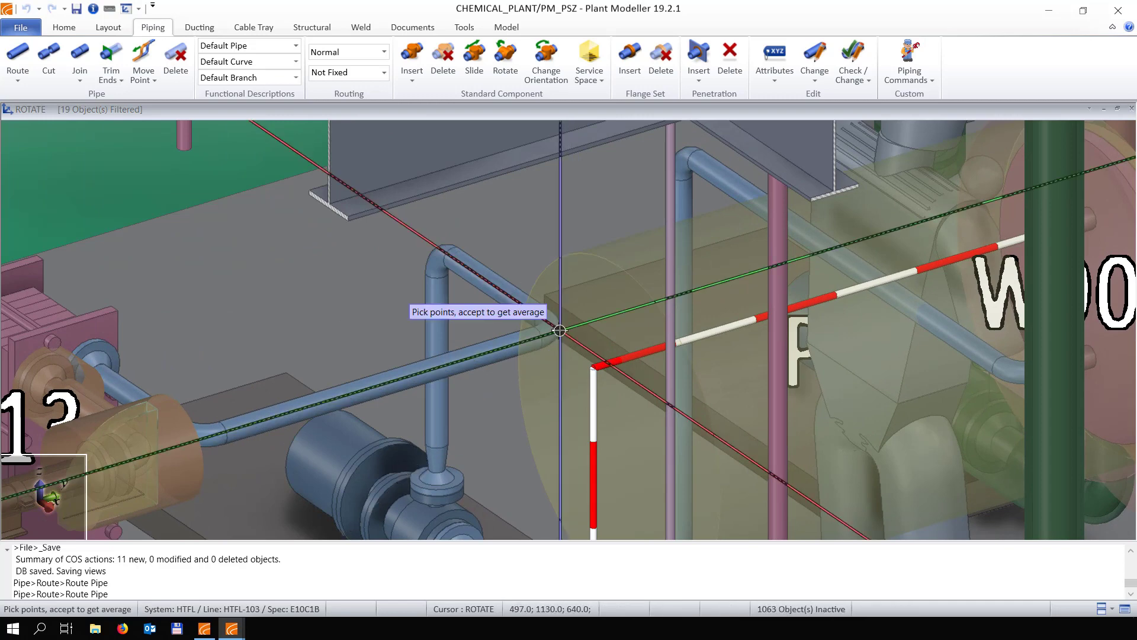
{"action": "key", "text": "Down"}
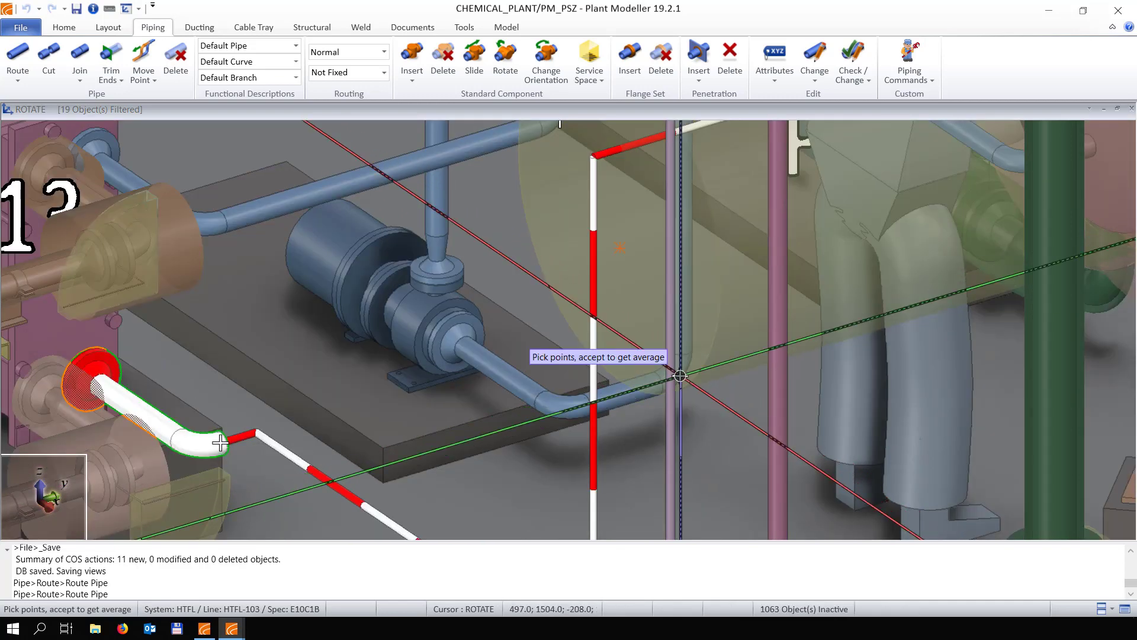
{"action": "left_click", "coordinate": [620, 322]}
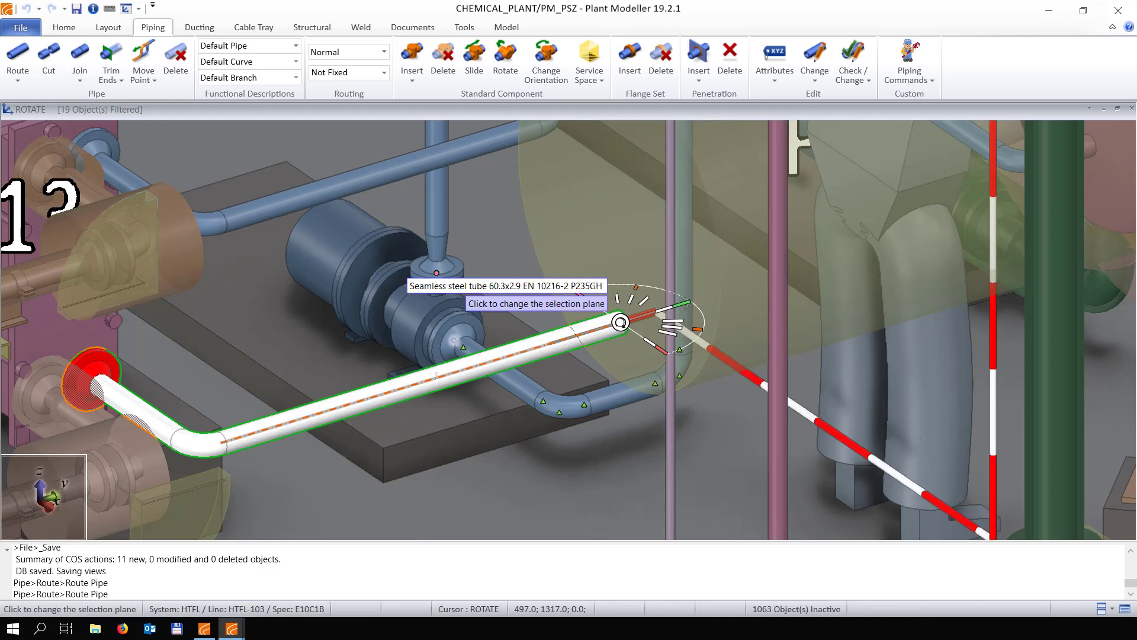
{"action": "left_click", "coordinate": [620, 322]}
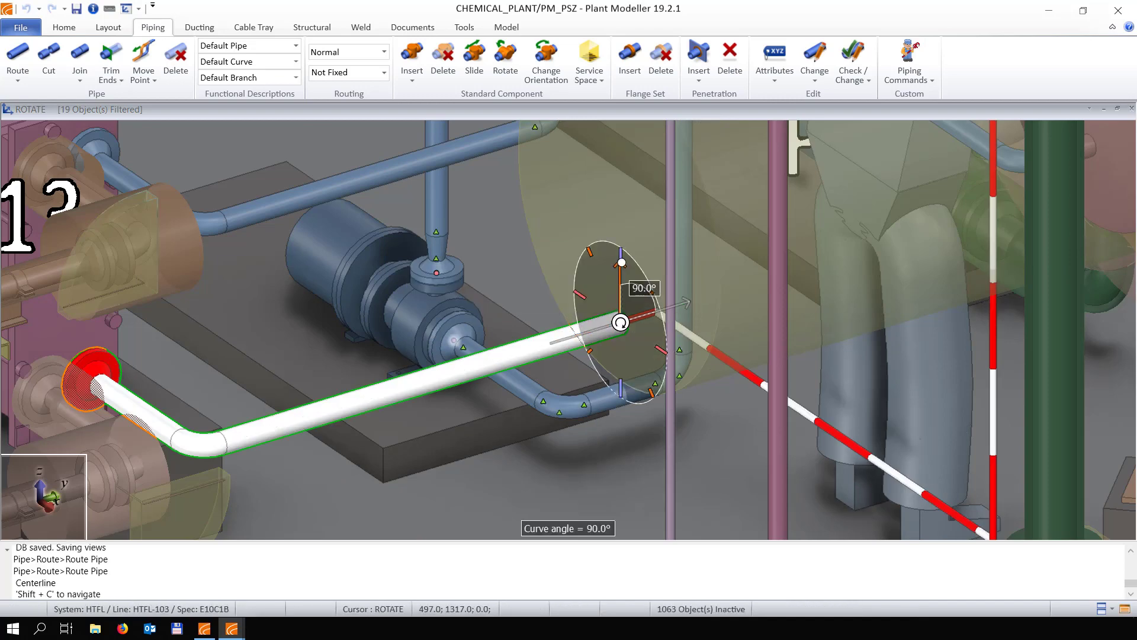
{"action": "left_click", "coordinate": [620, 219]}
Route the riser up to z 1460, level with connection N11 of exchanger W901, and end it with a 90° horizontal curve
{"action": "scroll", "coordinate": [567, 332], "scroll_direction": "down", "scroll_amount": 3}
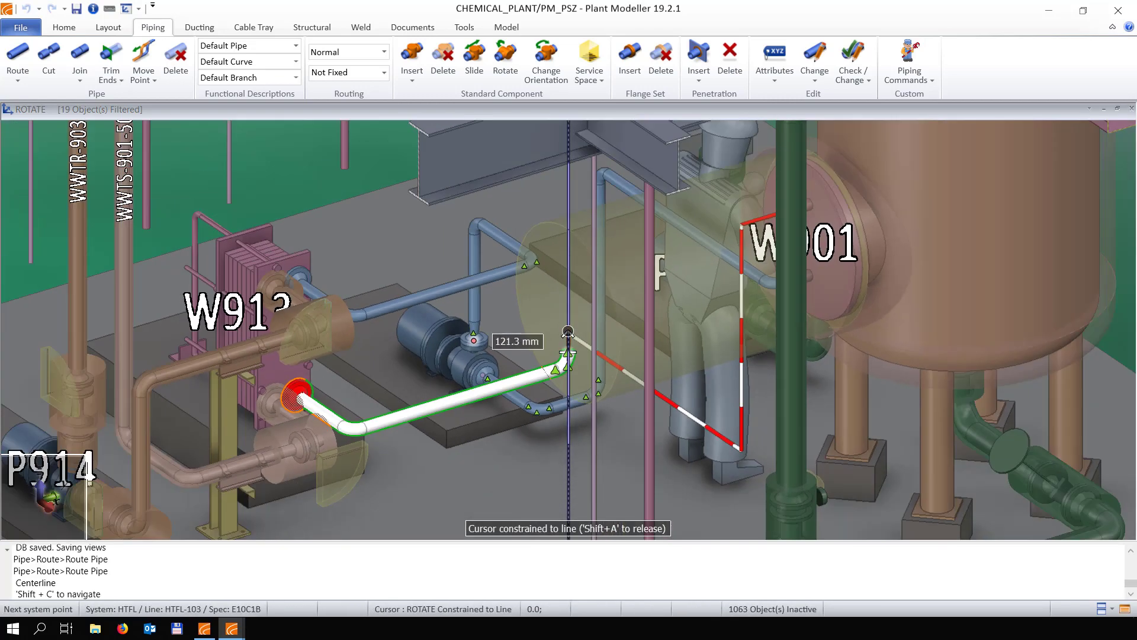
{"action": "middle_click_drag", "start_coordinate": [568, 329], "coordinate": [598, 314]}
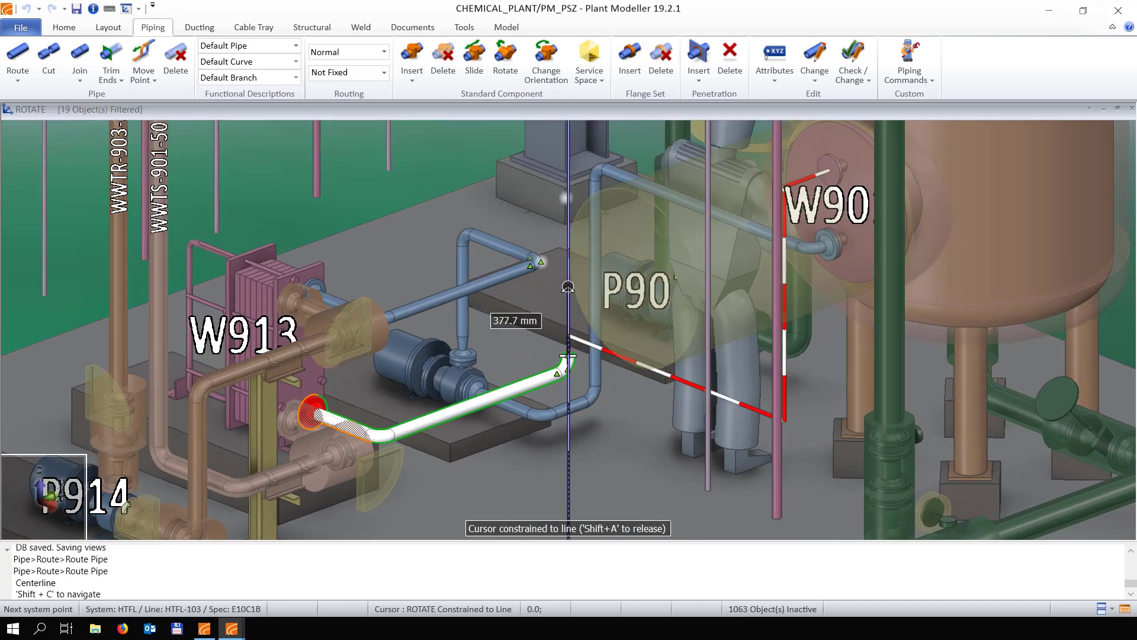
{"action": "key", "text": "shift+a"}
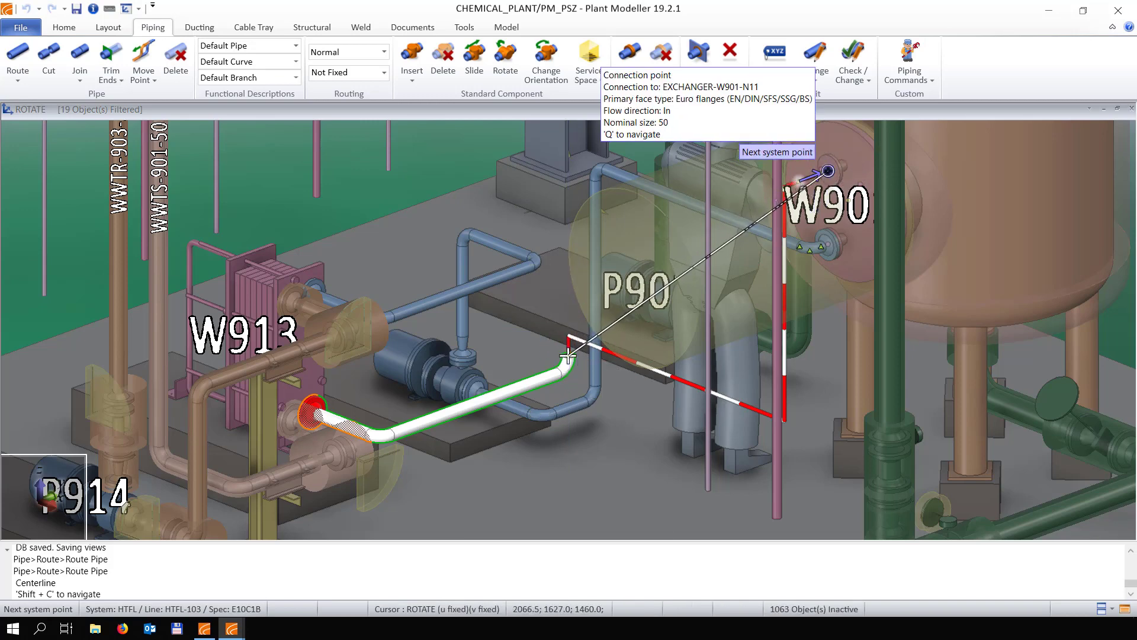
{"action": "left_click", "coordinate": [827, 170]}
{"action": "left_click", "coordinate": [603, 302]}
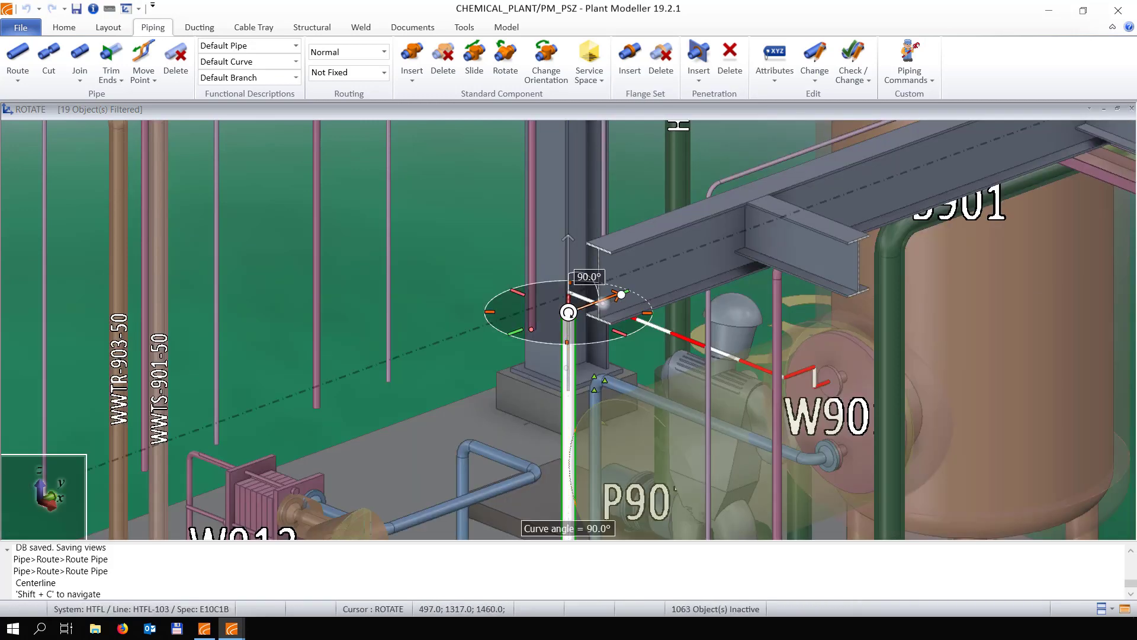
{"action": "left_click", "coordinate": [602, 303]}
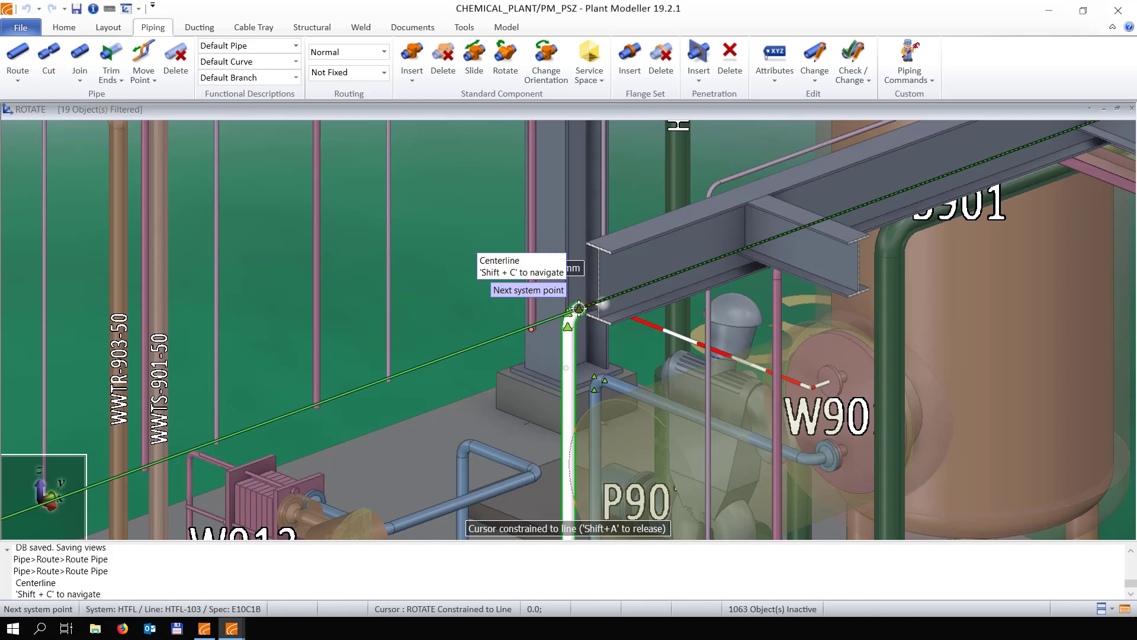
{"action": "scroll", "coordinate": [579, 308], "scroll_direction": "up", "scroll_amount": 2}
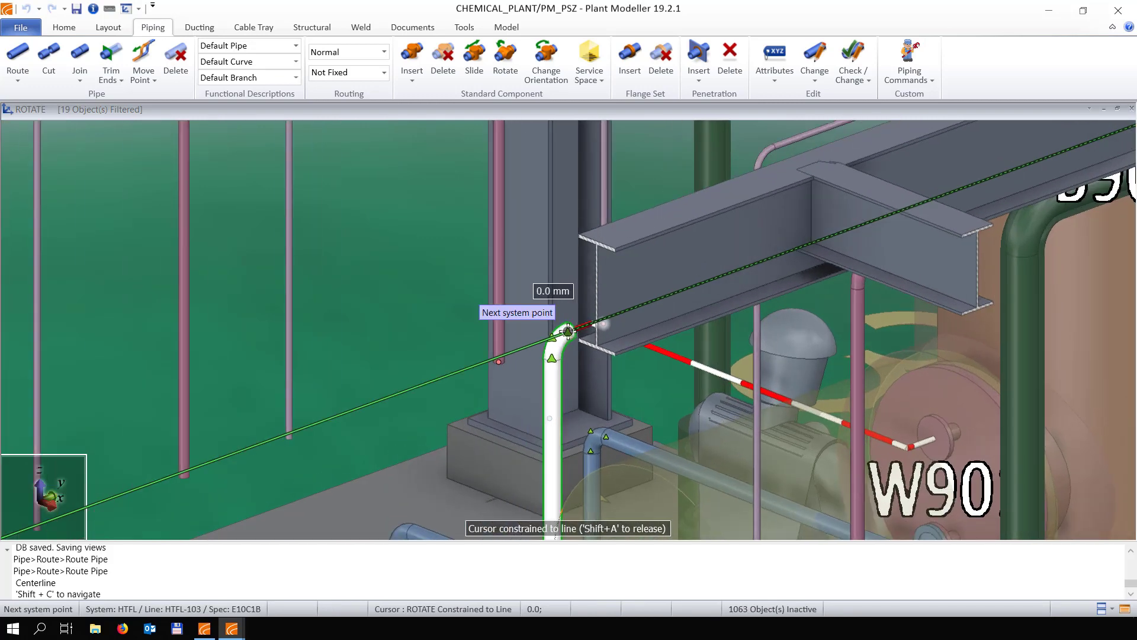
{"action": "key", "text": "Escape"}
Start a new pipe route for line HTFL-103 from connection N11 of exchanger W901
{"action": "left_click", "coordinate": [18, 81]}
{"action": "left_click", "coordinate": [35, 93]}
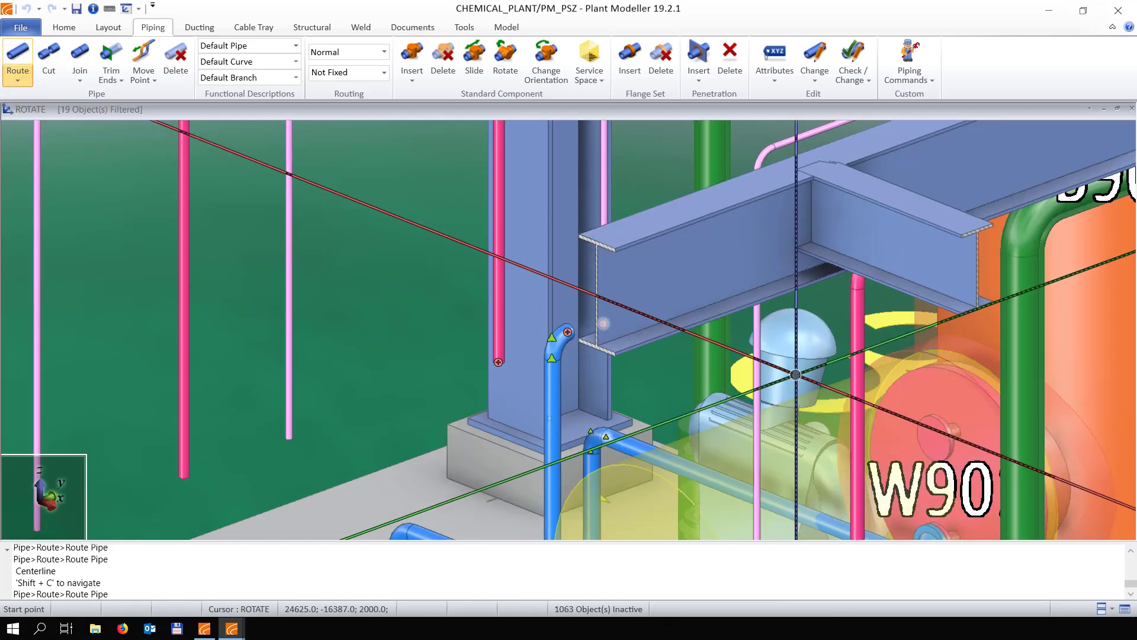
{"action": "left_click", "coordinate": [929, 439]}
{"action": "key", "text": "Return"}
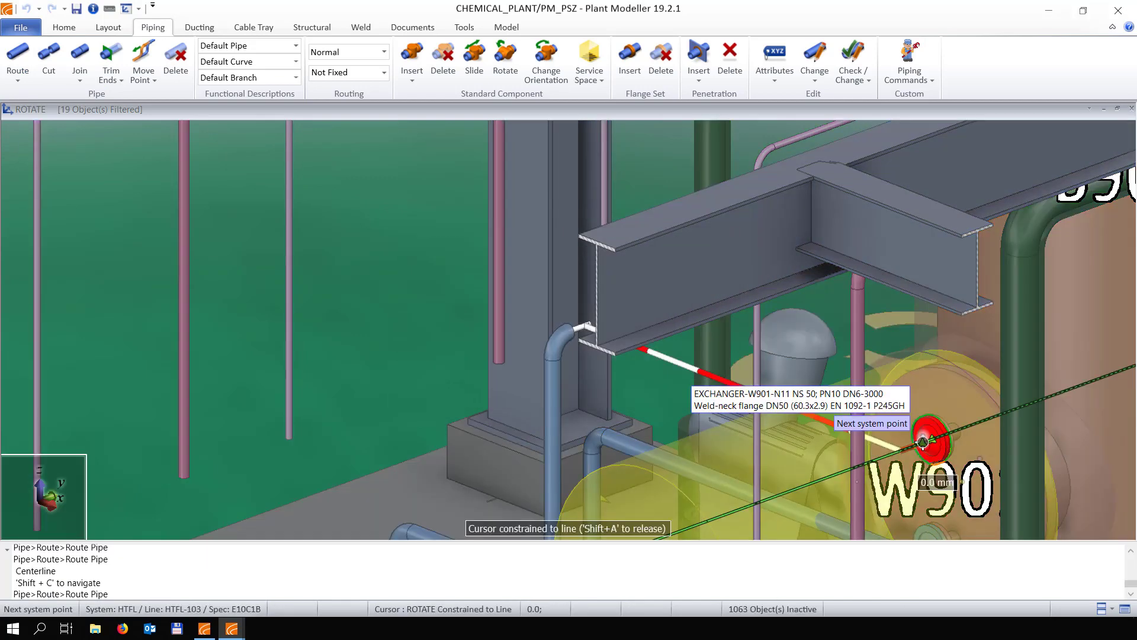
Add a curve from the Curves class at the N11 flange, turned horizontally, and connect and join it to the riser's open end
{"action": "right_click", "coordinate": [923, 441]}
{"action": "left_click", "coordinate": [955, 148]}
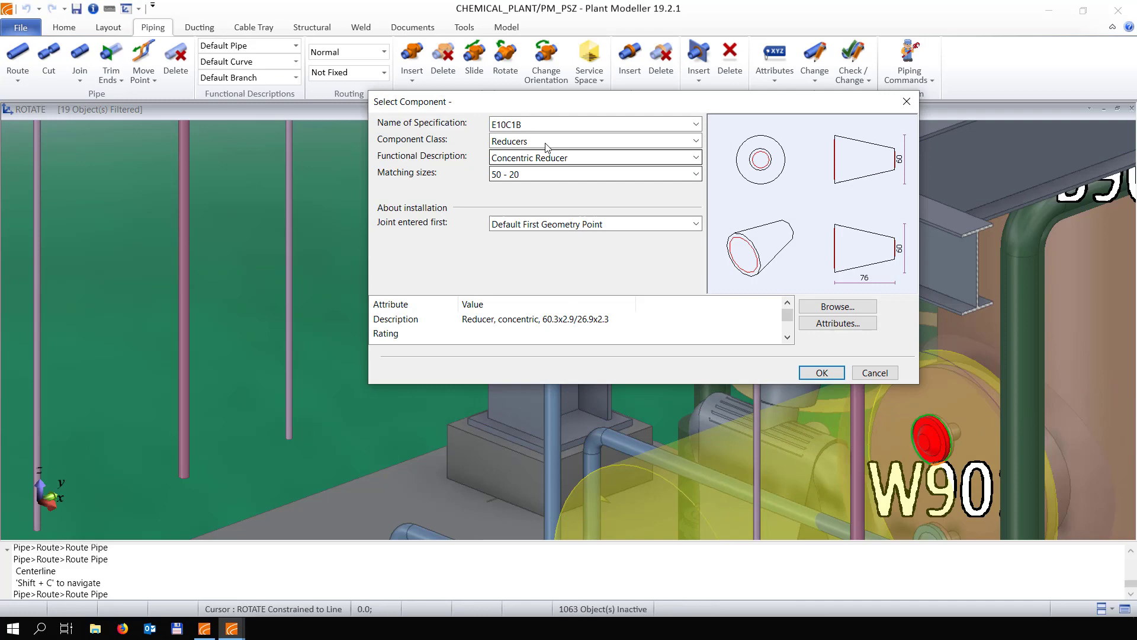
{"action": "left_click", "coordinate": [546, 141]}
{"action": "left_click", "coordinate": [533, 165]}
{"action": "left_click", "coordinate": [822, 373]}
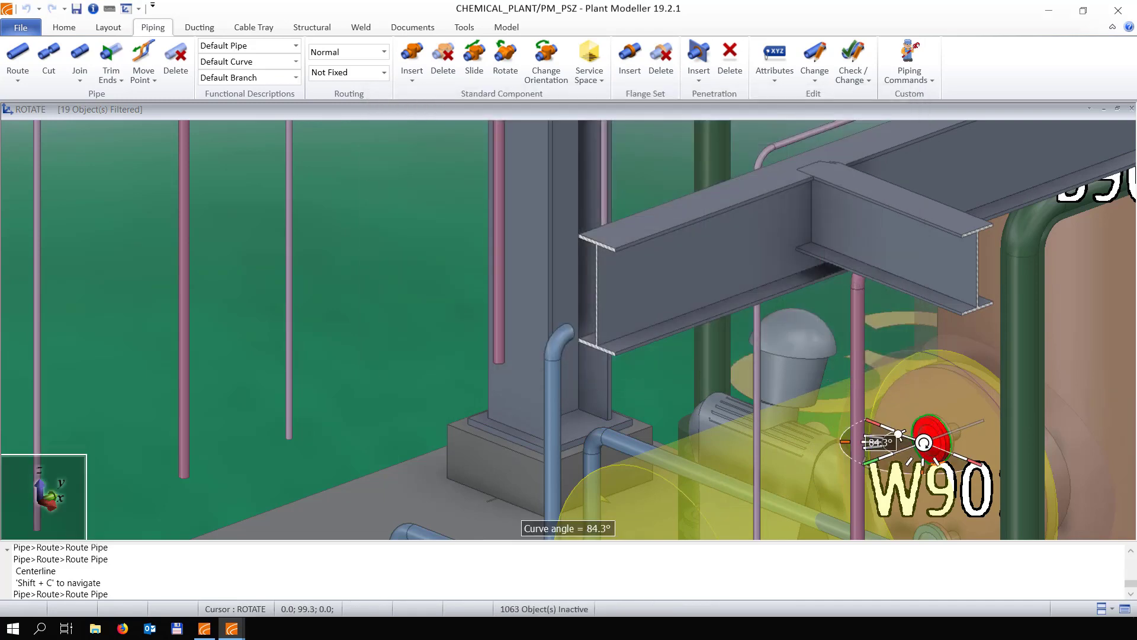
{"action": "left_click", "coordinate": [924, 442]}
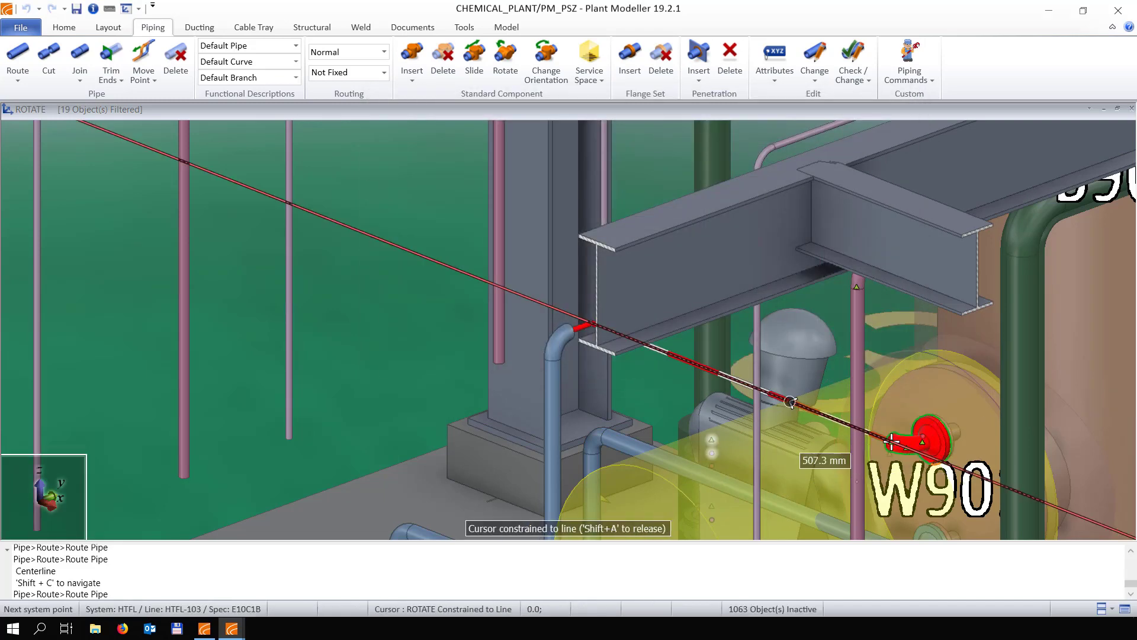
{"action": "key", "text": "j"}
{"action": "left_click", "coordinate": [567, 332]}
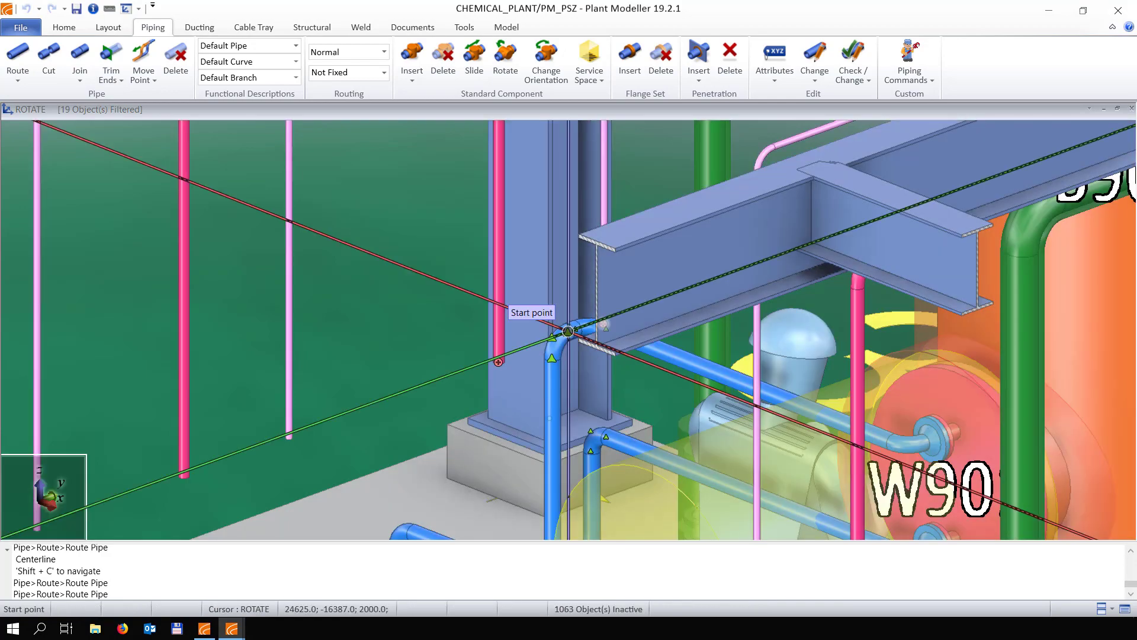
End the pipe routing command and save the plant model with the COS database update enabled
{"action": "scroll", "coordinate": [841, 276], "scroll_direction": "down", "scroll_amount": 2}
{"action": "mouse_move", "coordinate": [567, 332]}
{"action": "middle_mouse_down"}
{"action": "mouse_move", "coordinate": [568, 379]}
{"action": "mouse_move", "coordinate": [567, 332]}
{"action": "middle_mouse_up"}
{"action": "scroll", "coordinate": [568, 332], "scroll_direction": "down", "scroll_amount": 3}
{"action": "key", "text": "Escape"}
{"action": "key", "text": "ctrl+s"}
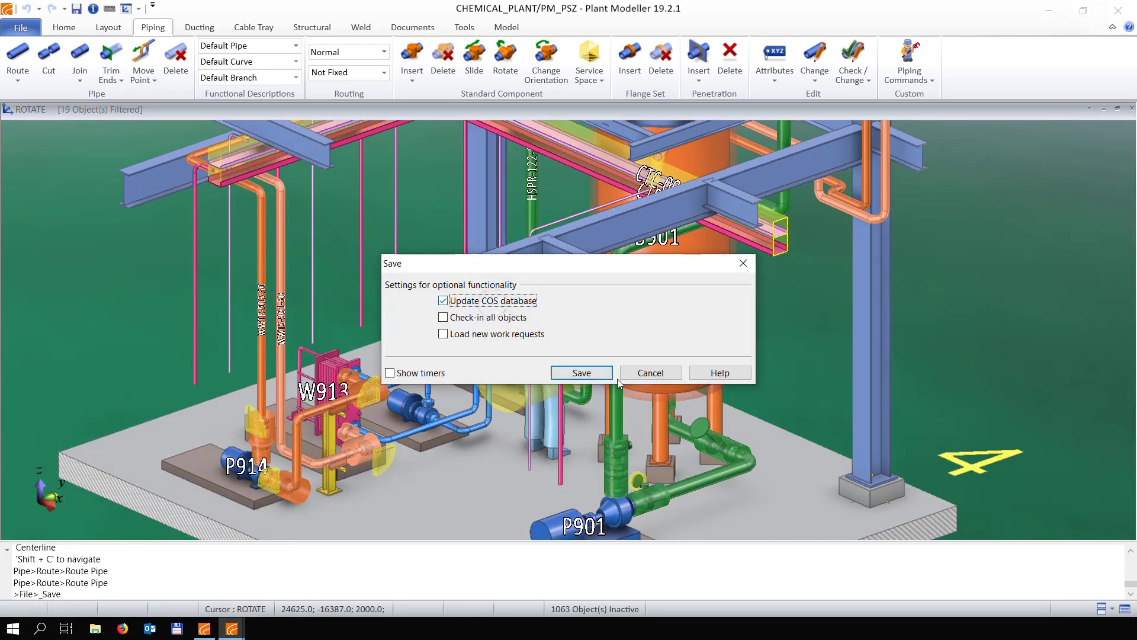
{"action": "left_click", "coordinate": [607, 373]}
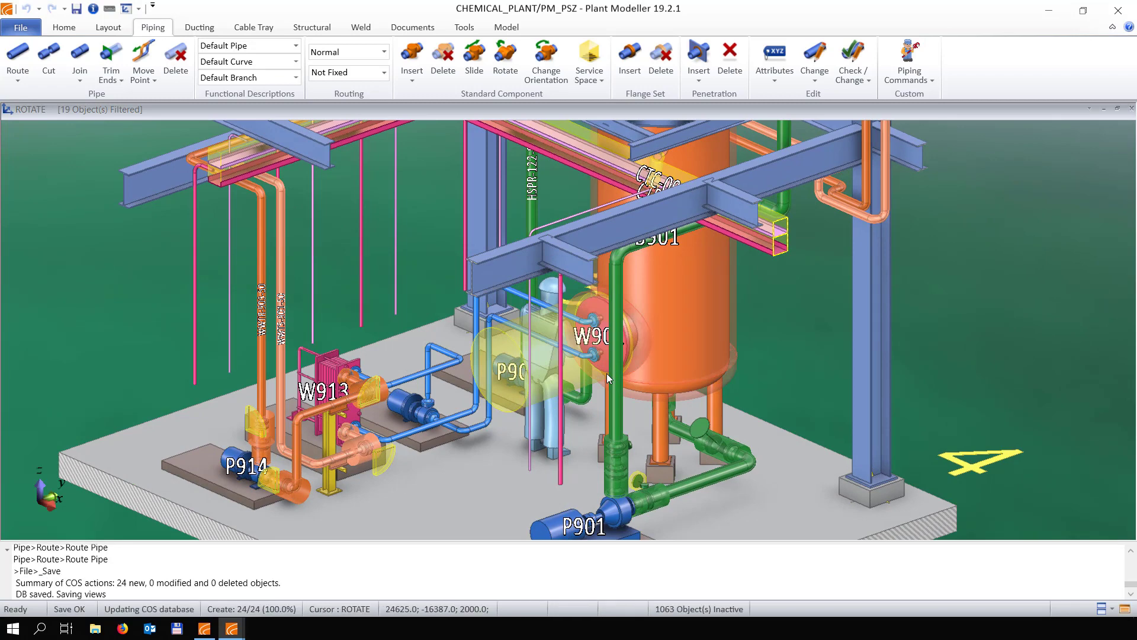
Switch to the 91_SA_PID diagram in Diagram and compare all objects to highlight those installed into the 3D model
{"action": "key", "text": "alt+Tab"}
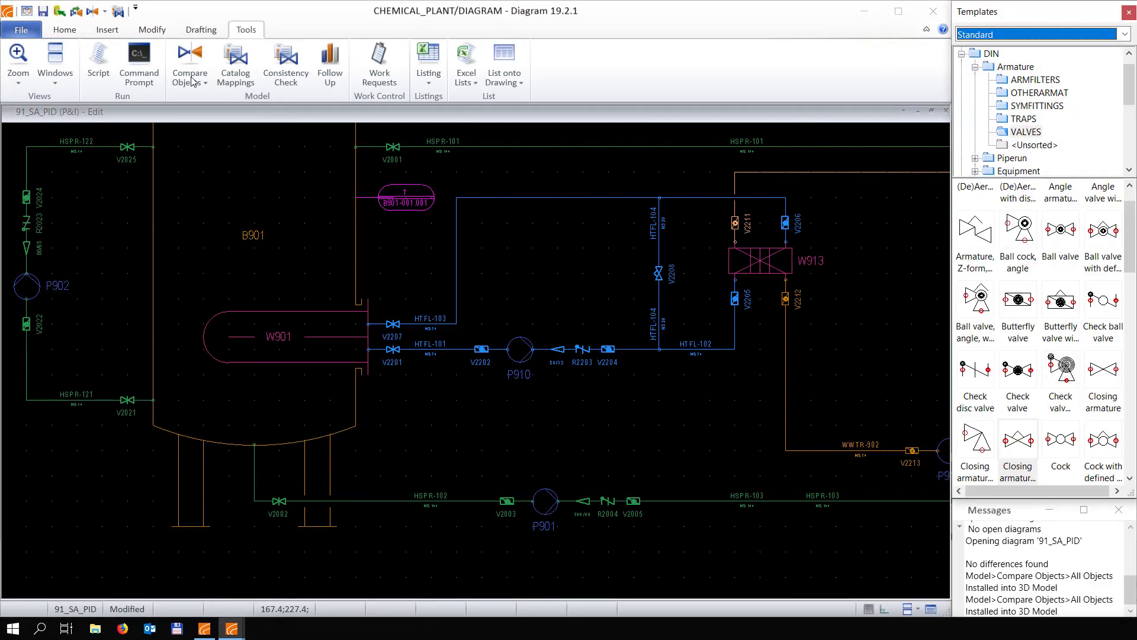
{"action": "left_click", "coordinate": [204, 81]}
{"action": "left_click", "coordinate": [89, 132]}
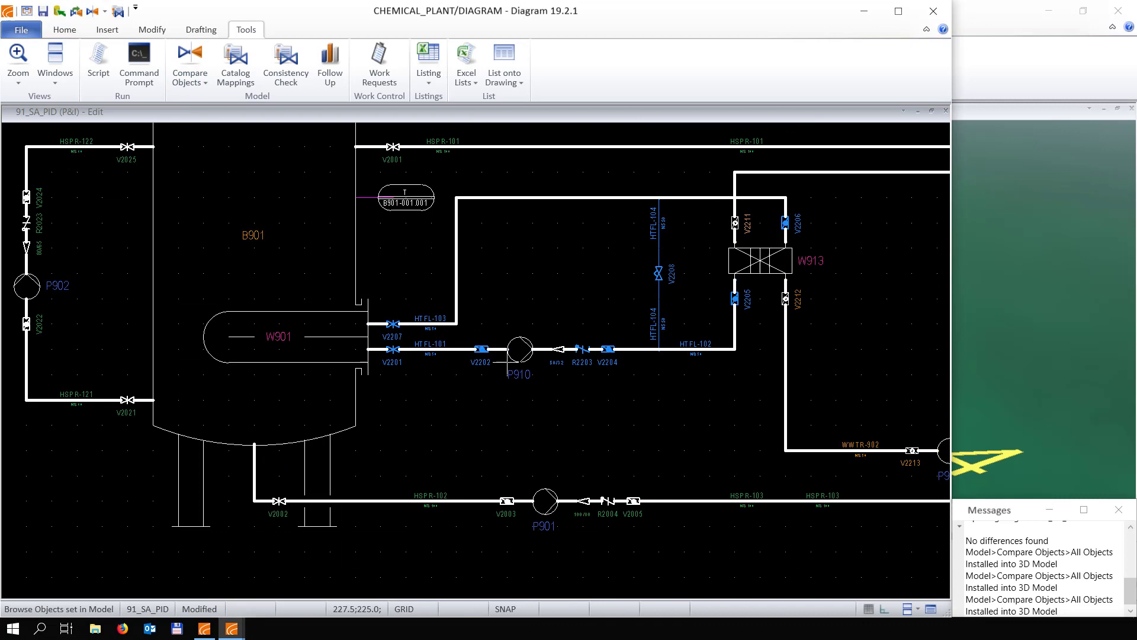
Insert valve V2201 into pipeline HTFL-101 near exchanger W901, manually selecting the flanged gate valve of size 50 from specification E10C1B
{"action": "scroll", "coordinate": [475, 361], "scroll_direction": "up", "scroll_amount": 1}
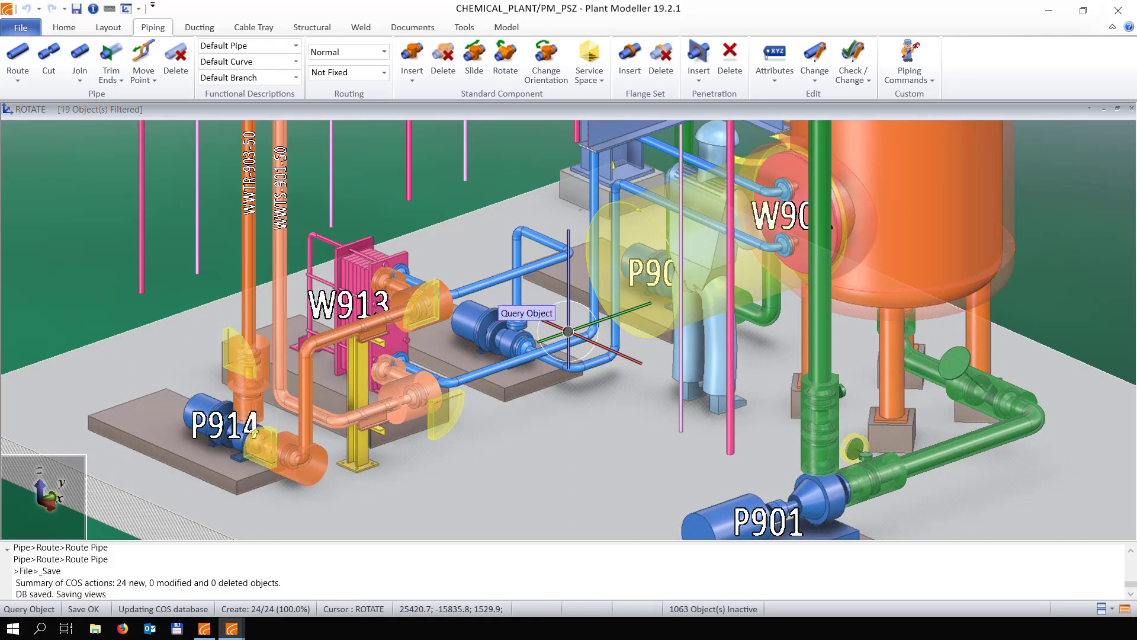
{"action": "middle_click_drag", "start_coordinate": [568, 331], "coordinate": [568, 331]}
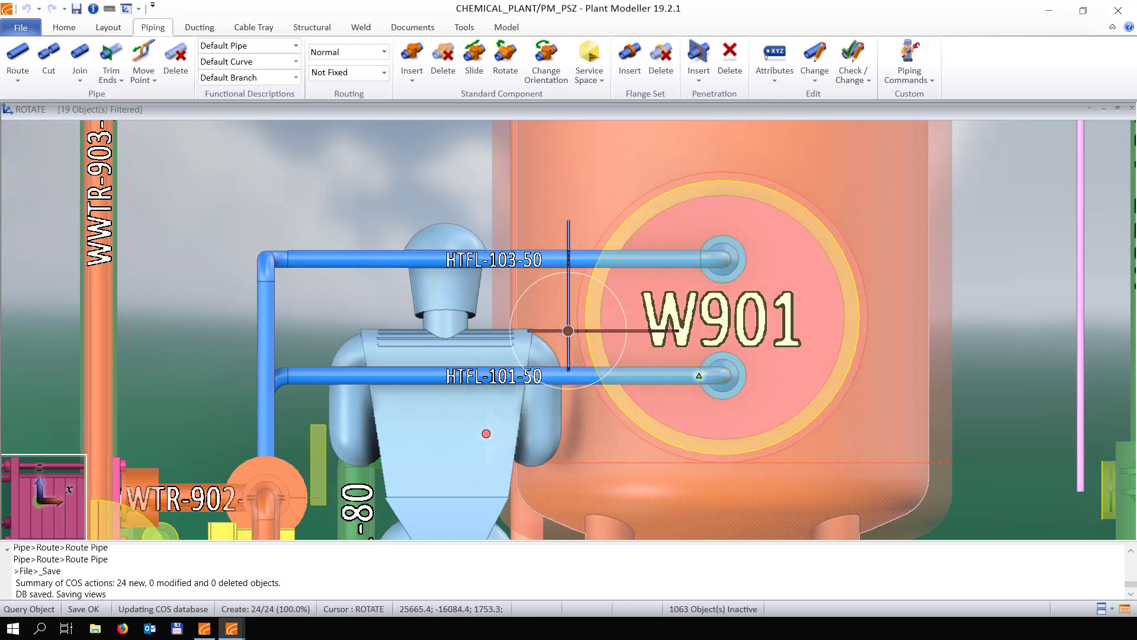
{"action": "left_click", "coordinate": [413, 83]}
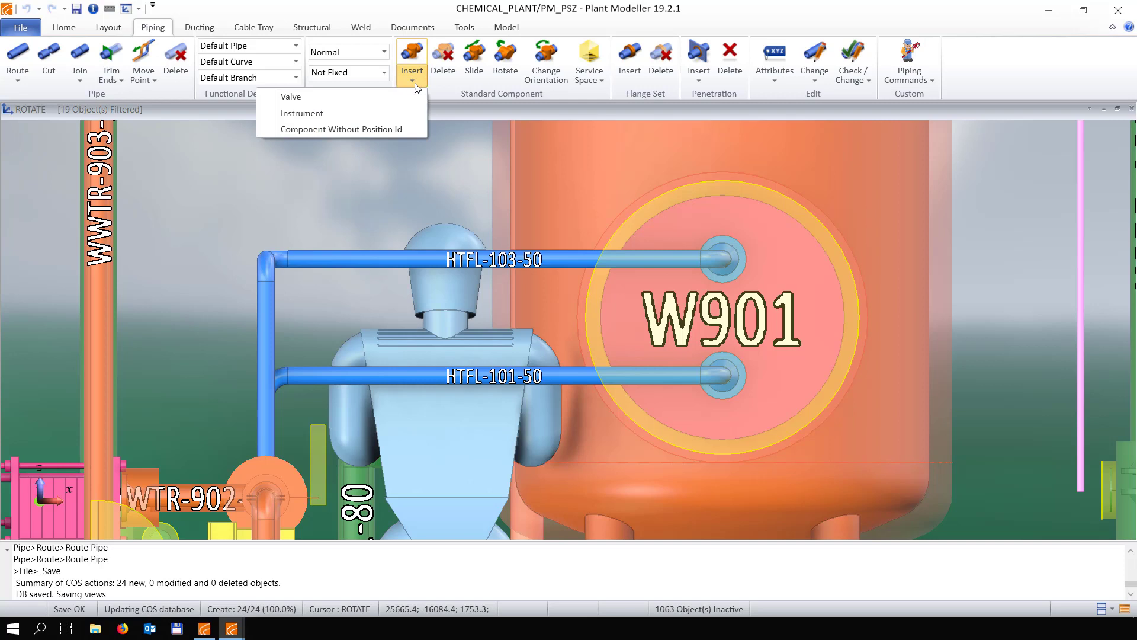
{"action": "left_click", "coordinate": [373, 98]}
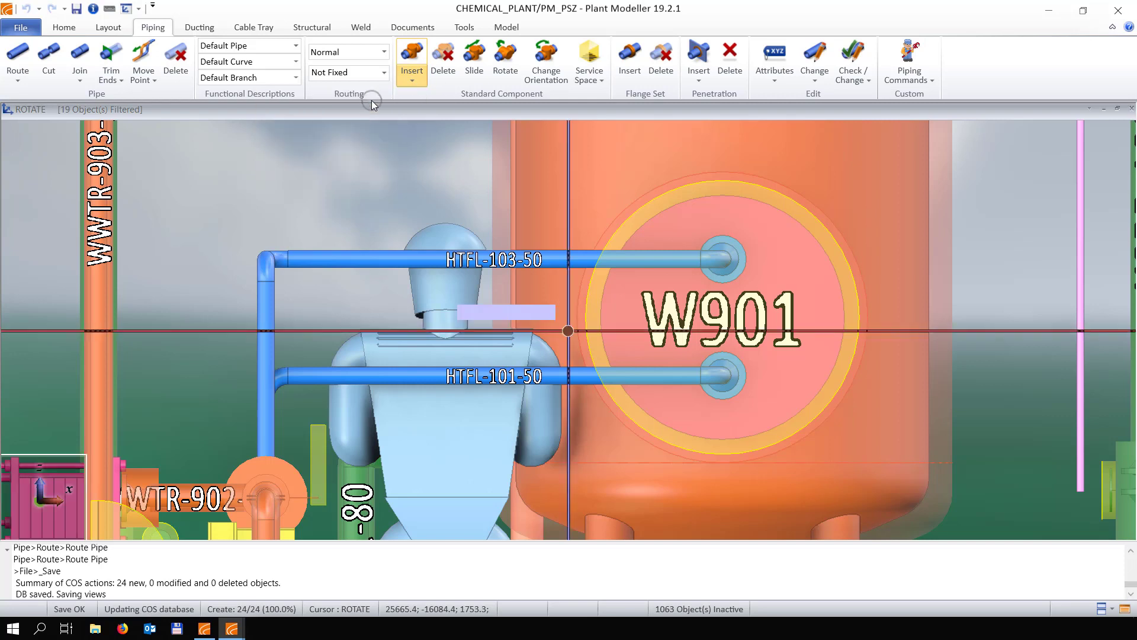
{"action": "right_click", "coordinate": [558, 375]}
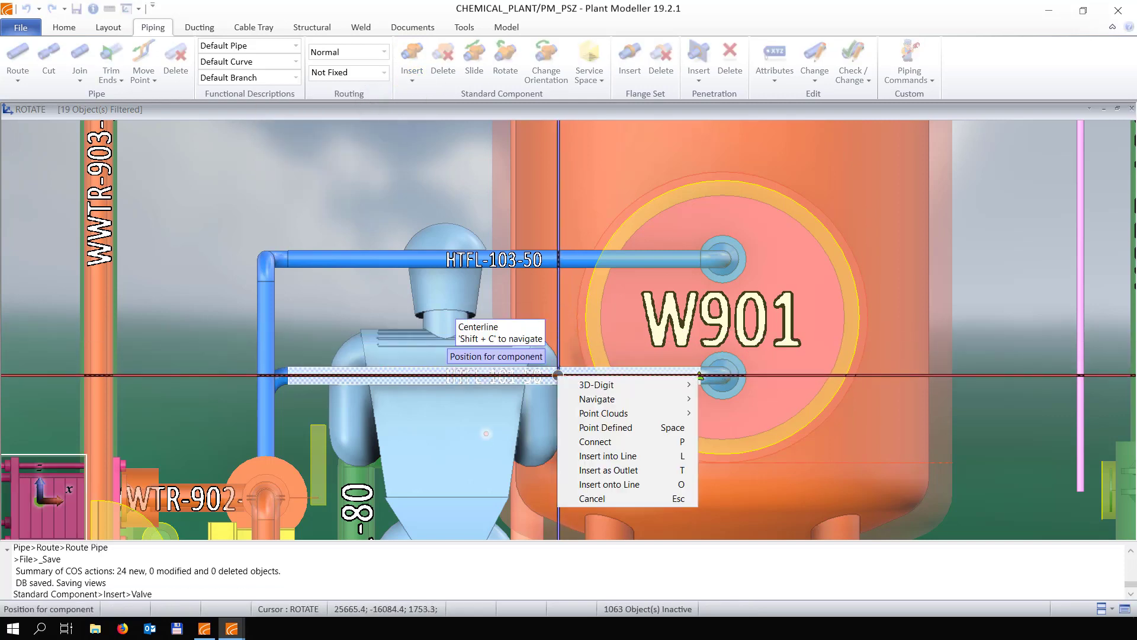
{"action": "left_click", "coordinate": [597, 455]}
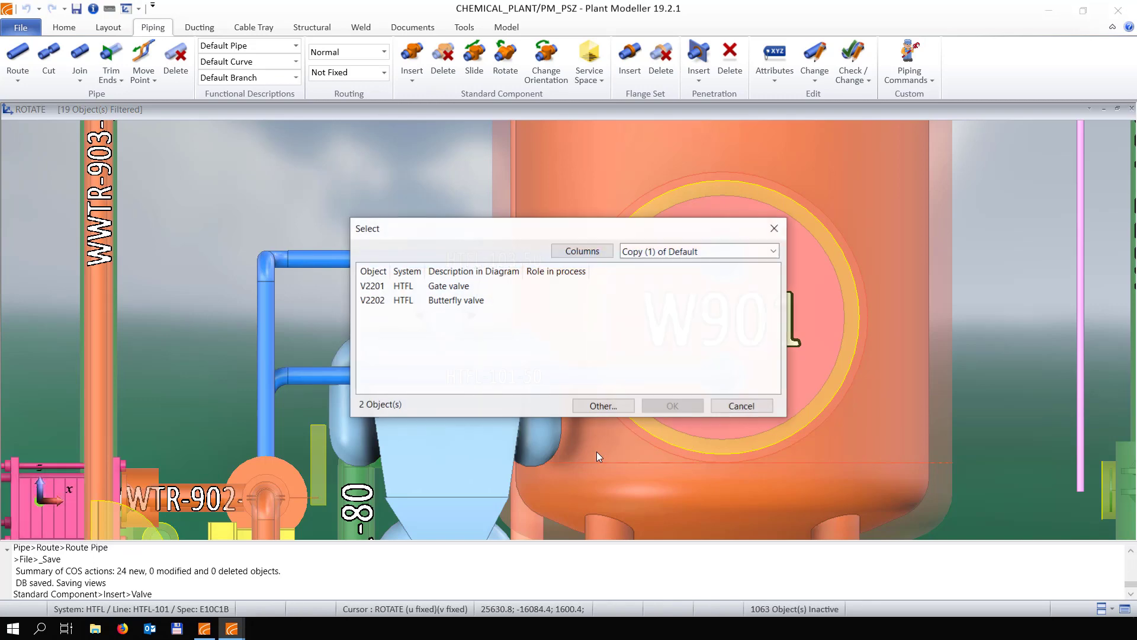
{"action": "left_click", "coordinate": [424, 288]}
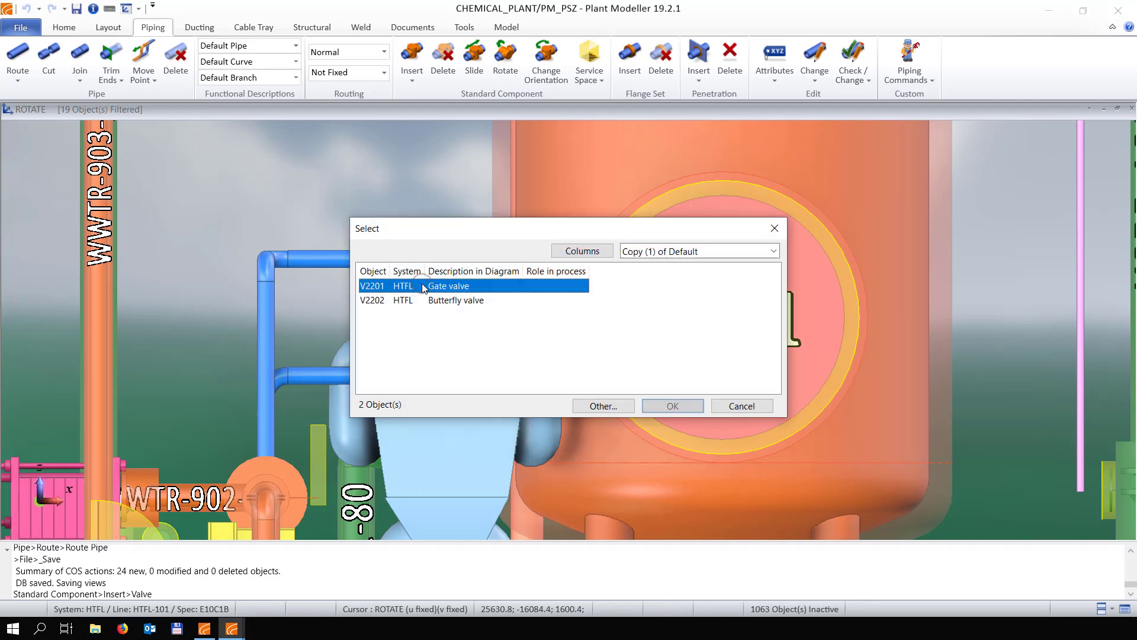
{"action": "left_click", "coordinate": [651, 407]}
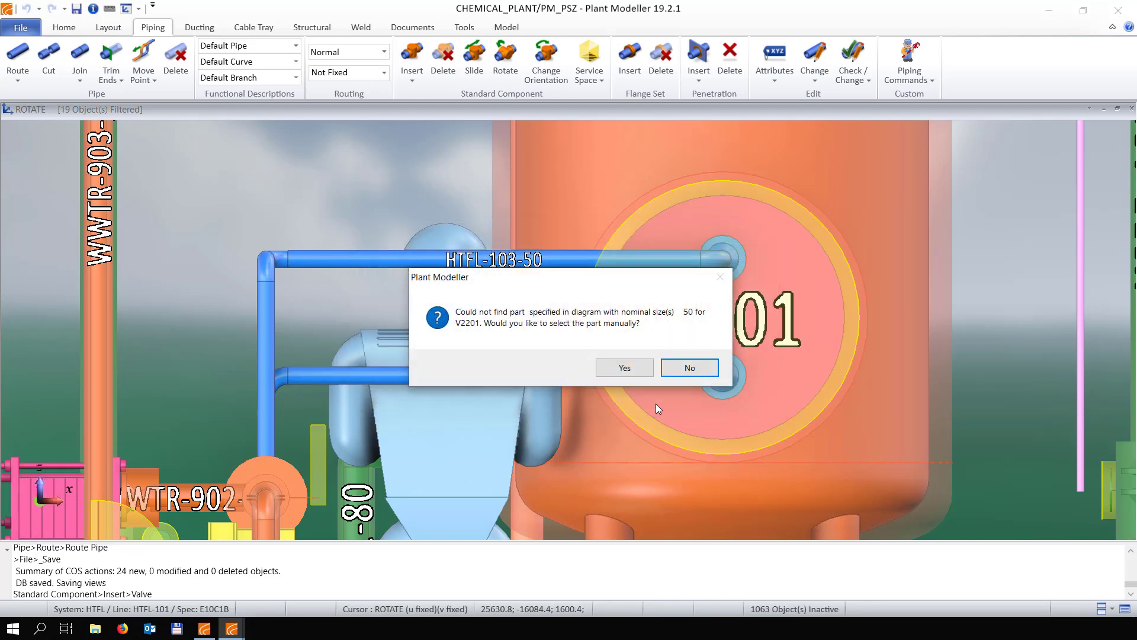
{"action": "left_click", "coordinate": [625, 366]}
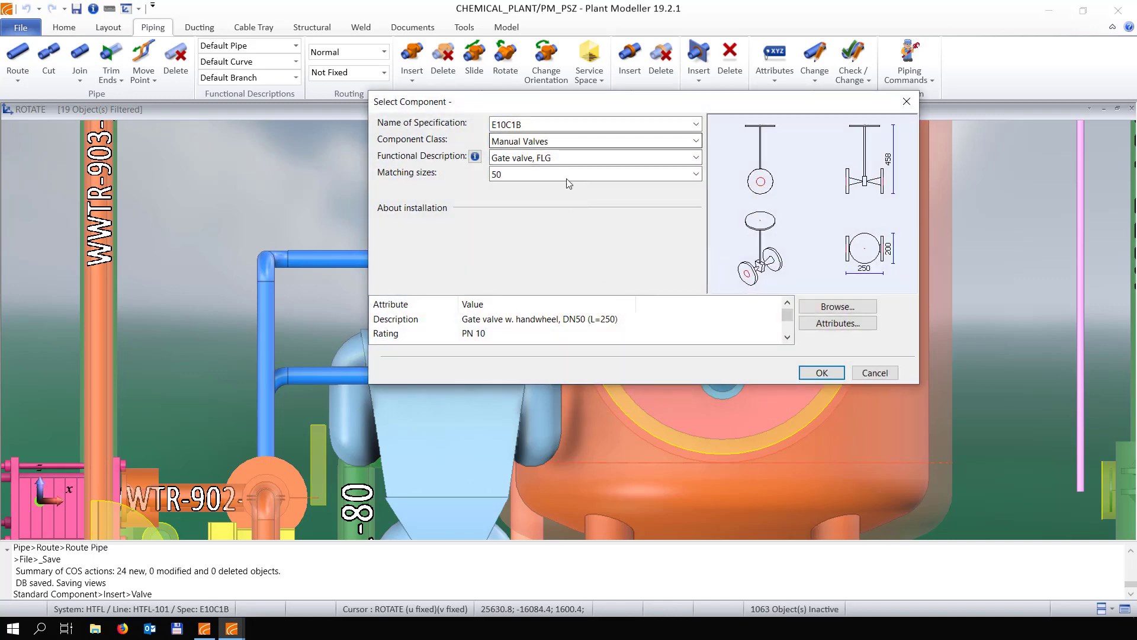
{"action": "left_click", "coordinate": [821, 372]}
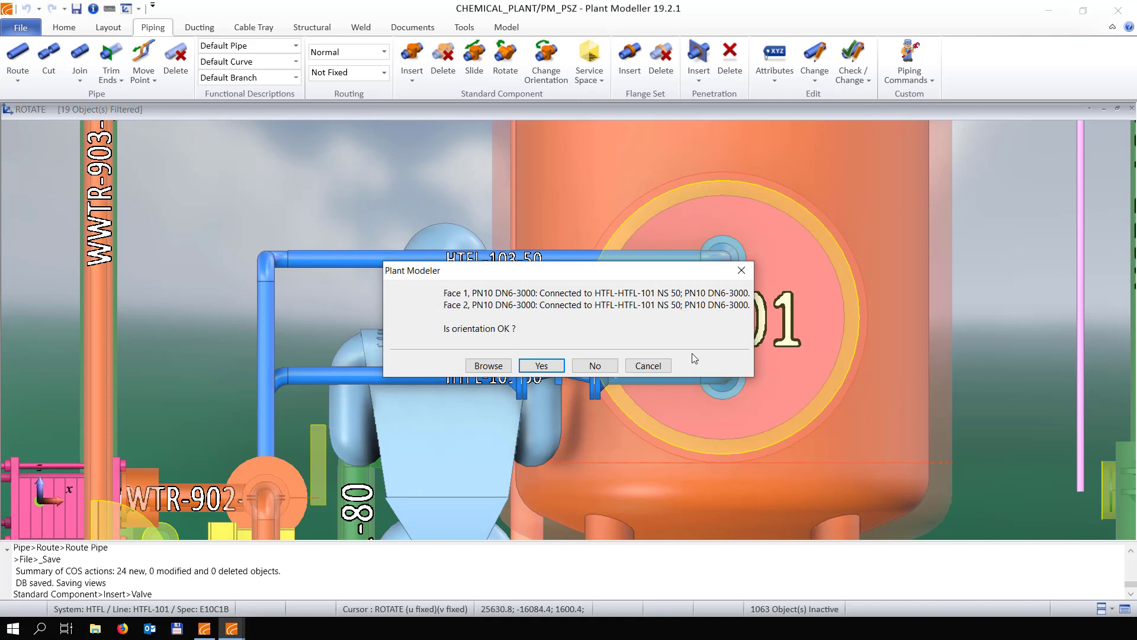
Accept the flow orientation of valve V2201, rotate its handwheel to -90°, and confirm its attributes
{"action": "left_click_drag", "start_coordinate": [644, 281], "coordinate": [606, 145]}
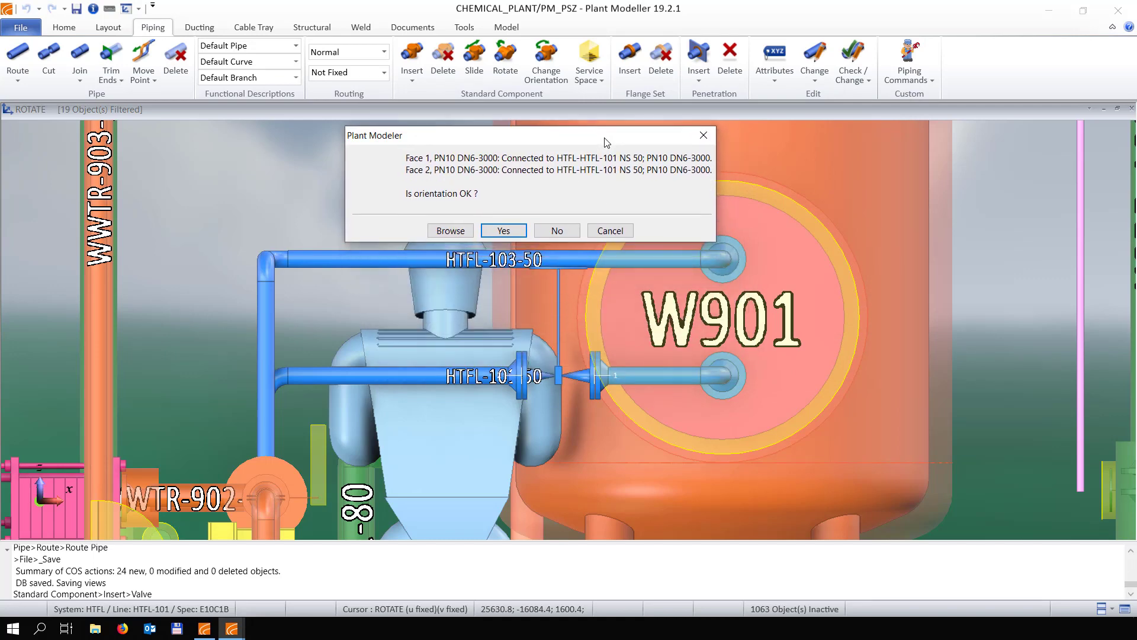
{"action": "left_click", "coordinate": [511, 231]}
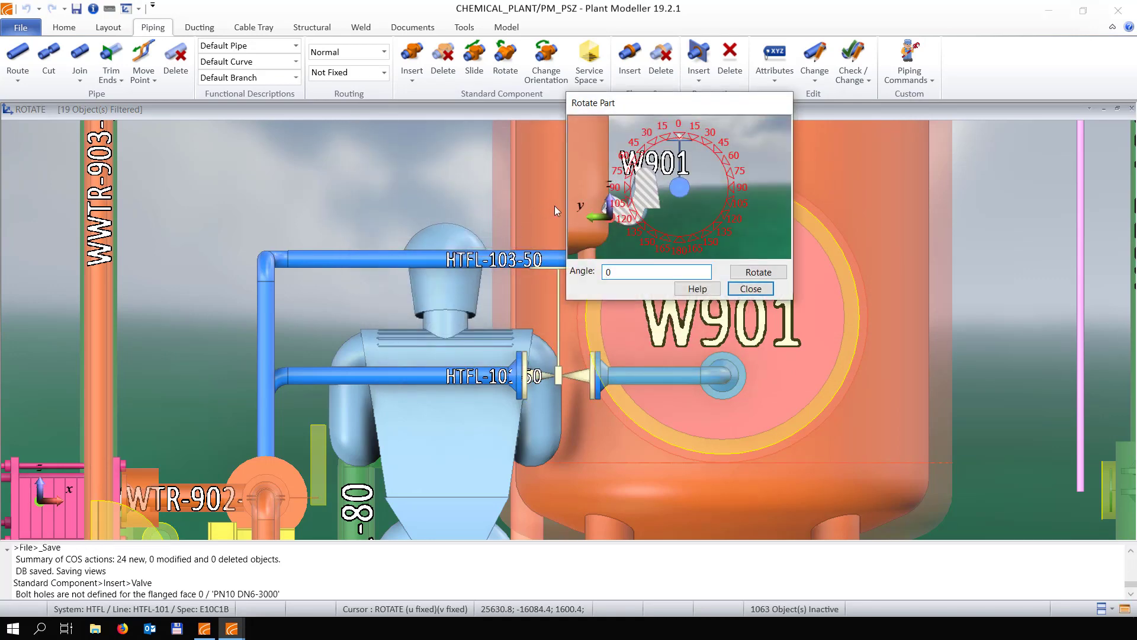
{"action": "left_click", "coordinate": [737, 190]}
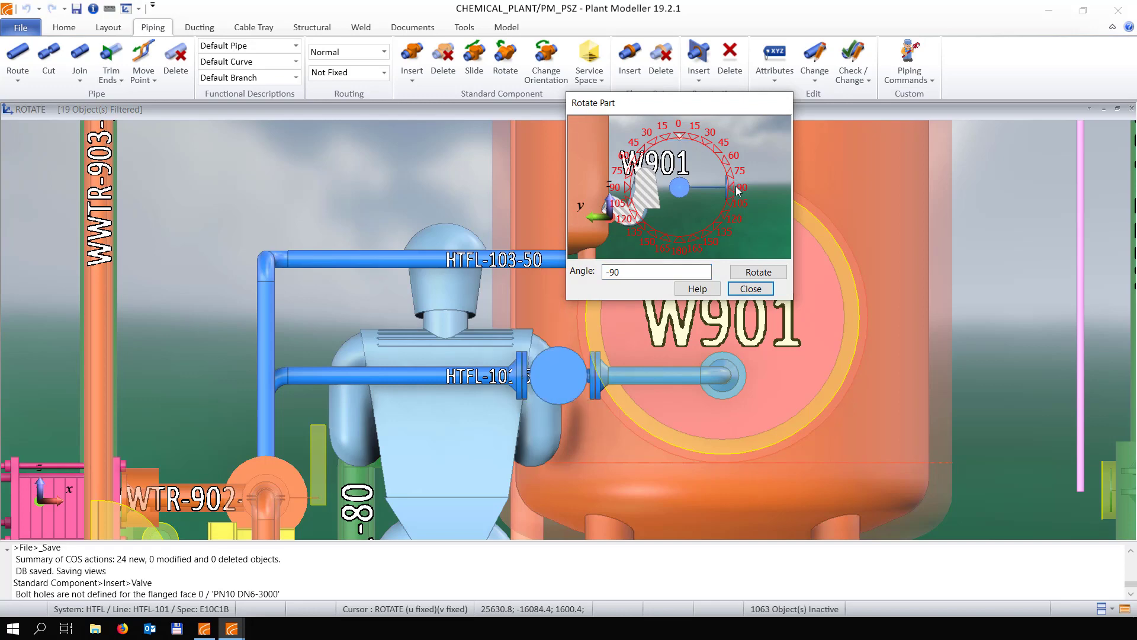
{"action": "left_click", "coordinate": [750, 289]}
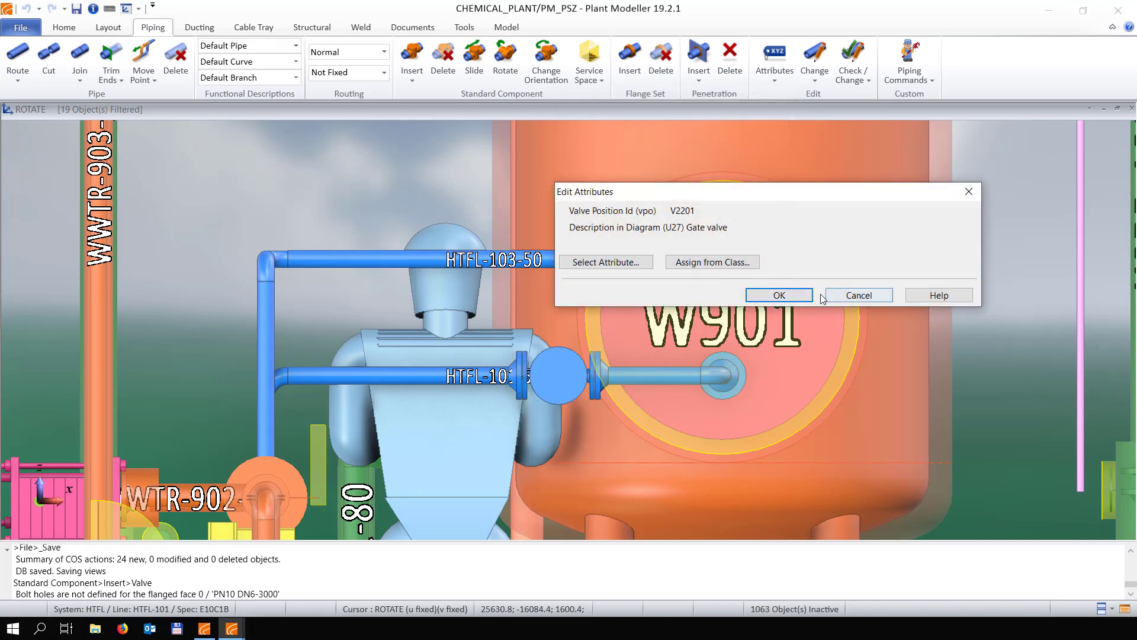
{"action": "left_click", "coordinate": [776, 294]}
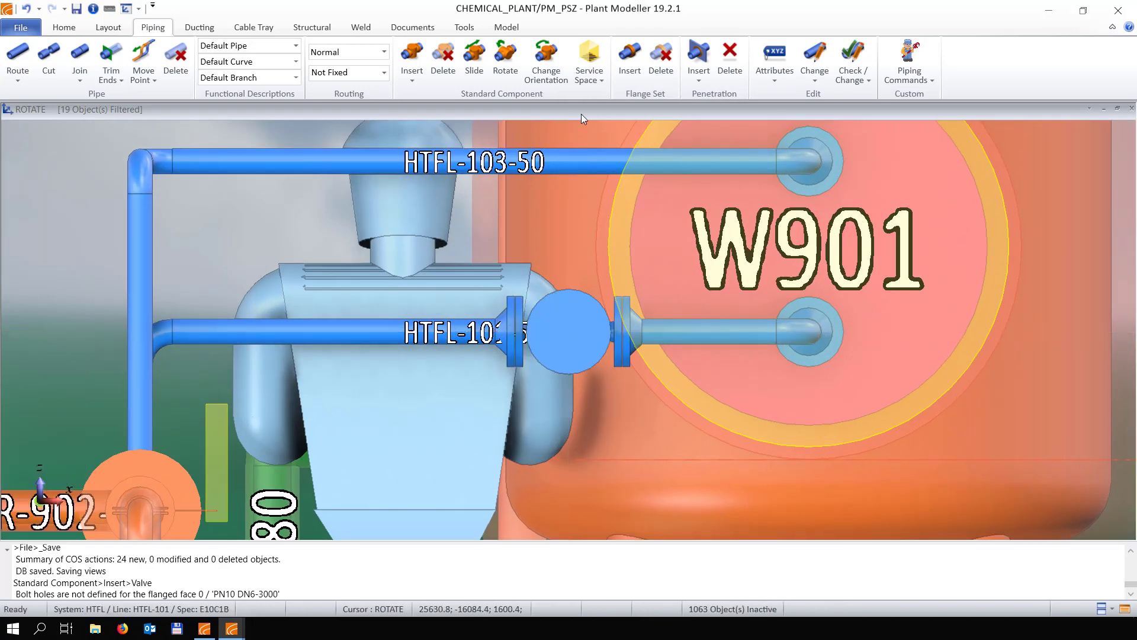
Slide valve V2201 along line HTFL-101 so that its connection face towards W901 lies at x 25650 mm
{"action": "left_click", "coordinate": [474, 59]}
{"action": "left_click", "coordinate": [568, 331]}
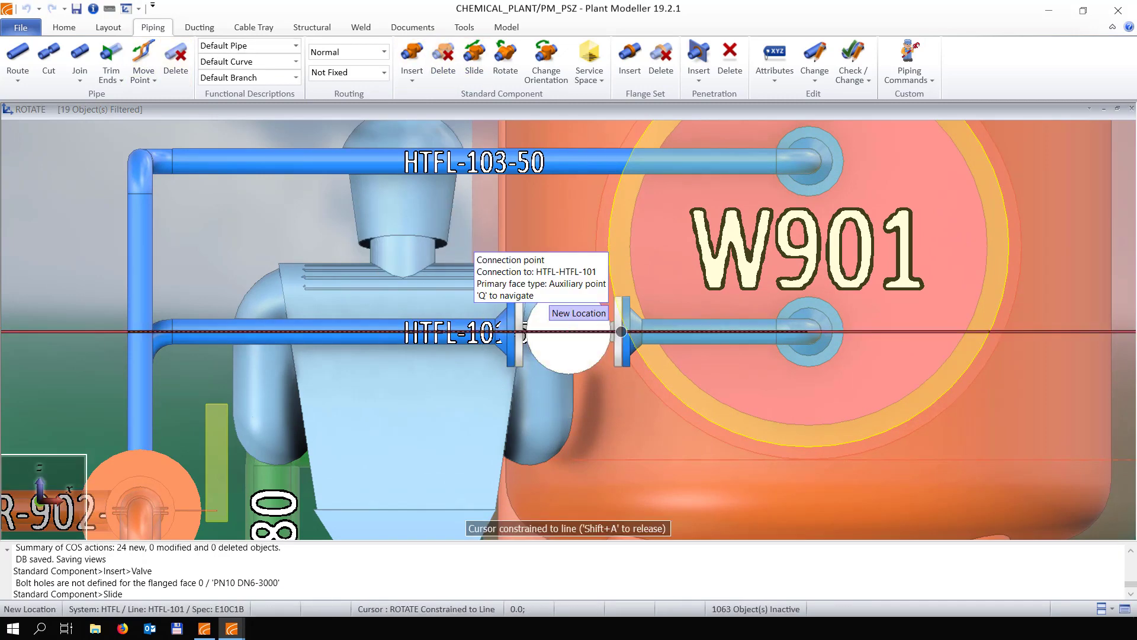
{"action": "left_click", "coordinate": [621, 331]}
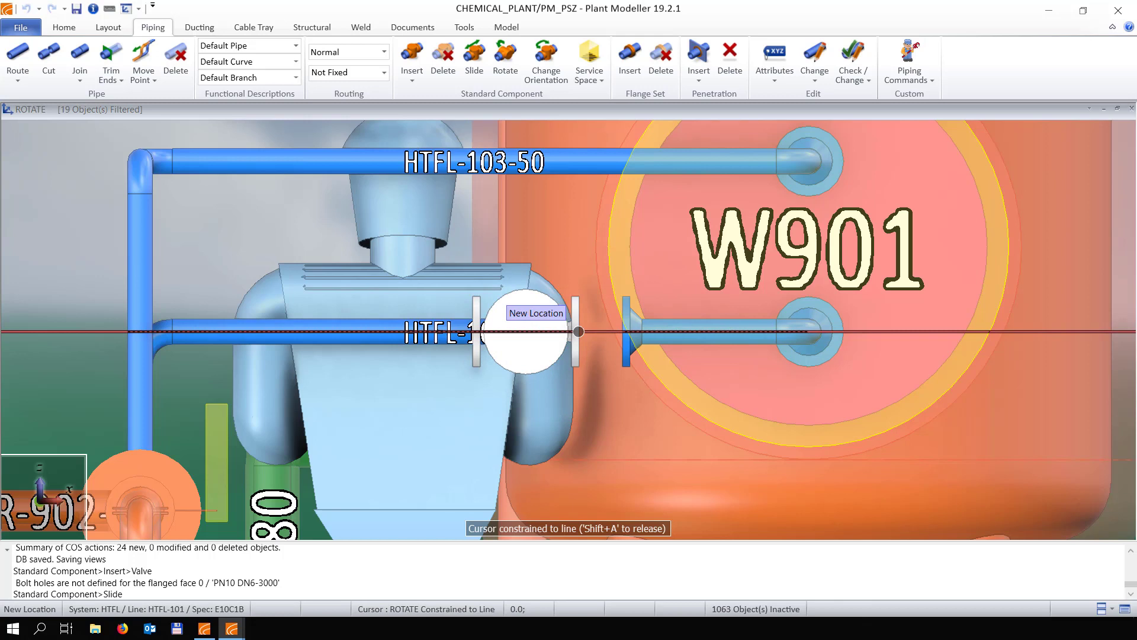
{"action": "key", "text": "x"}
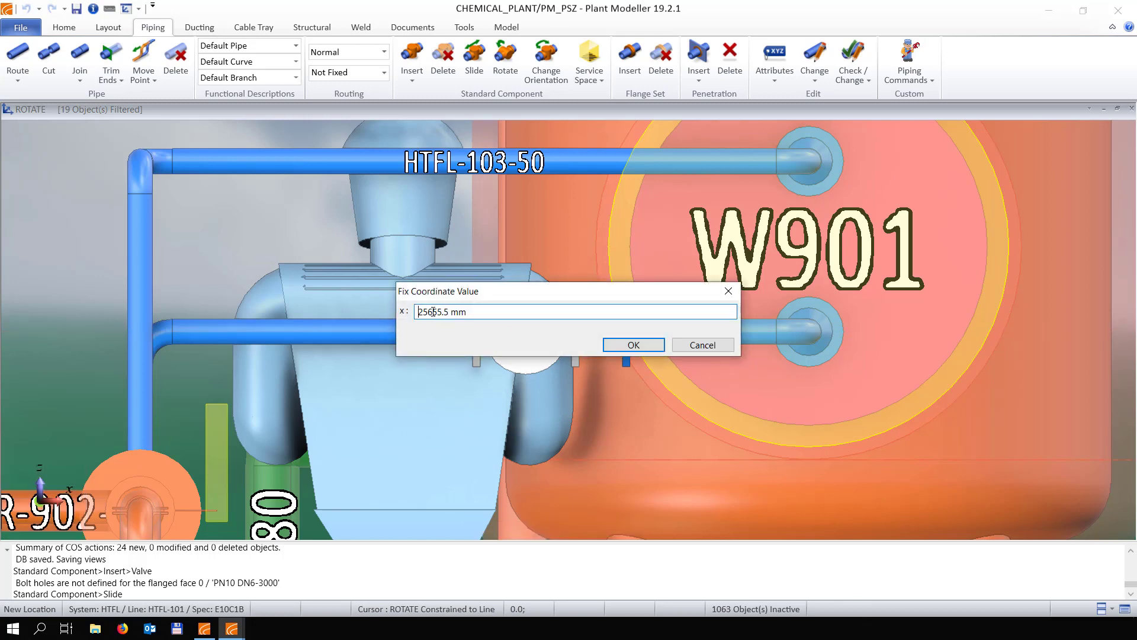
{"action": "type", "text": "50"}
{"action": "key", "text": "Return"}
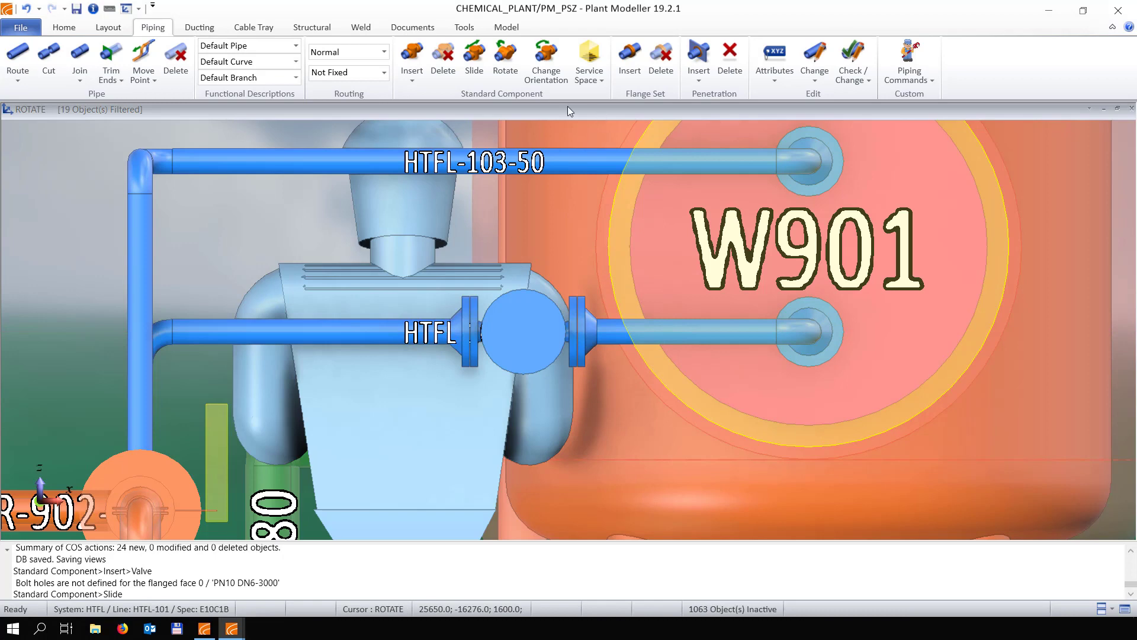
Insert valve V2207 into pipeline HTFL-103 above V2201, manually selecting the flanged gate valve of size 50
{"action": "left_click", "coordinate": [418, 82]}
{"action": "left_click", "coordinate": [332, 96]}
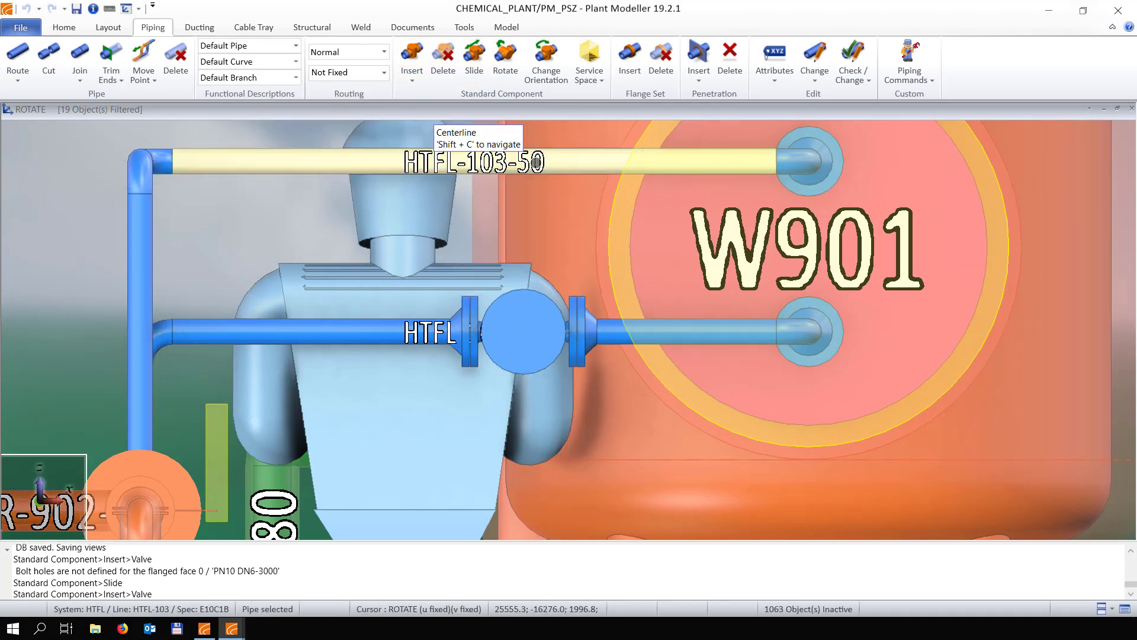
{"action": "left_click", "coordinate": [542, 170]}
{"action": "double_click", "coordinate": [412, 301]}
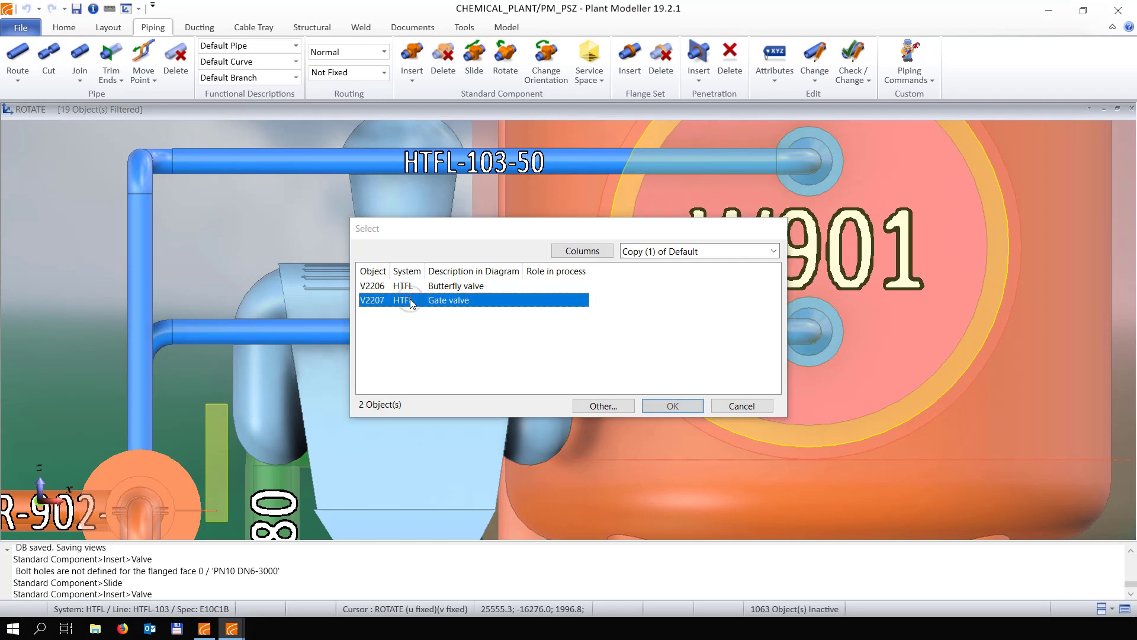
{"action": "left_click", "coordinate": [651, 370]}
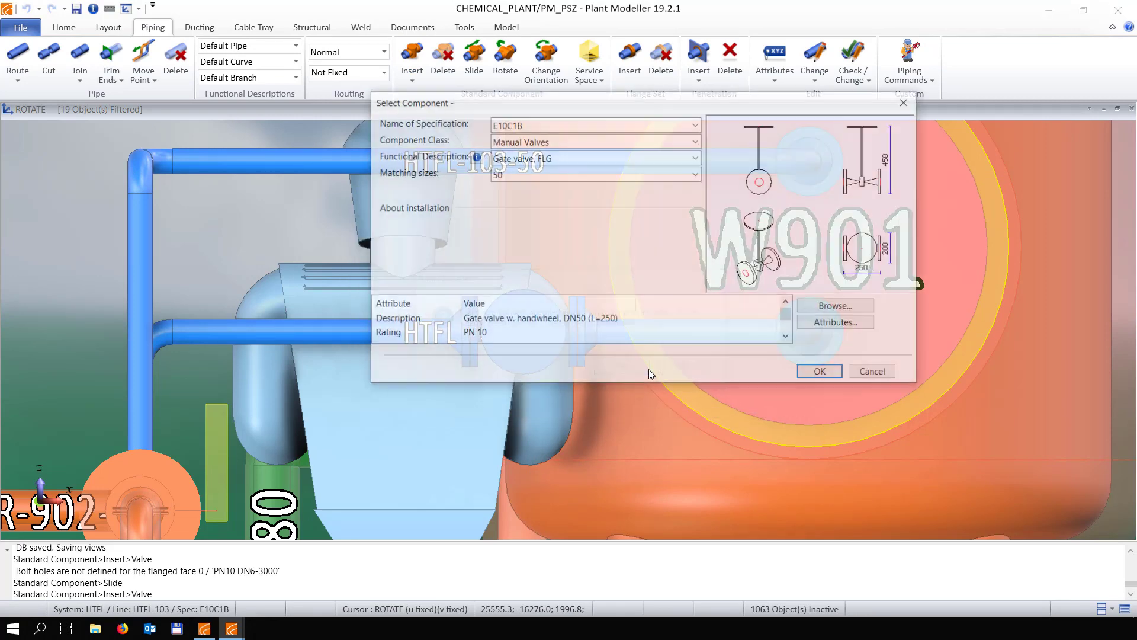
{"action": "left_click", "coordinate": [823, 374]}
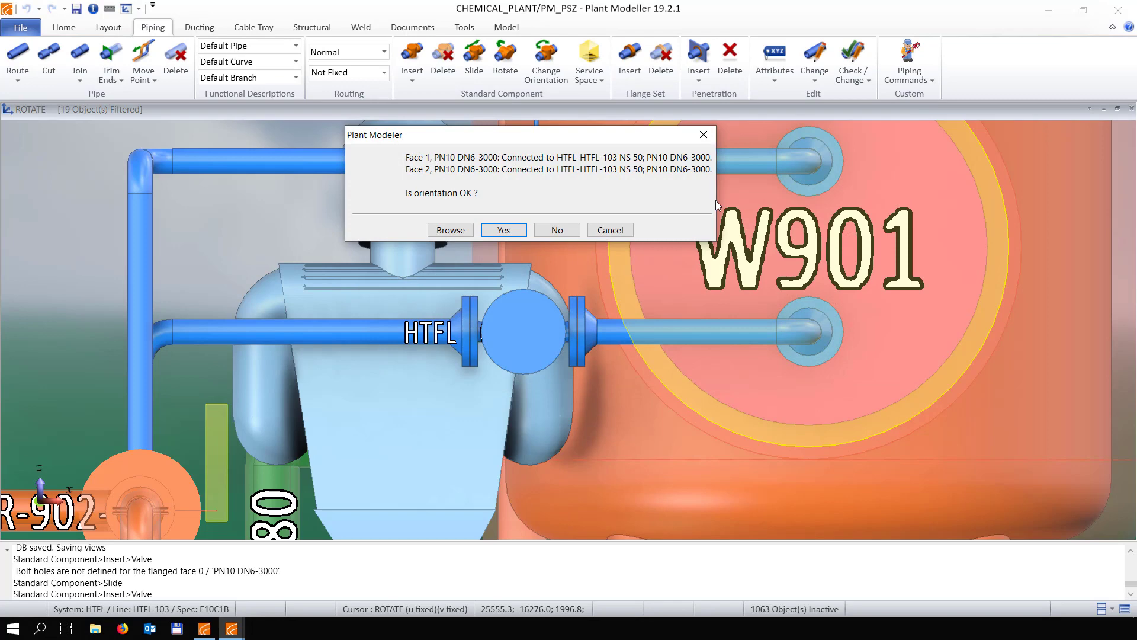
Accept the flow orientation of valve V2207, rotate its handwheel to -90°, and confirm its attributes
{"action": "left_click", "coordinate": [504, 231]}
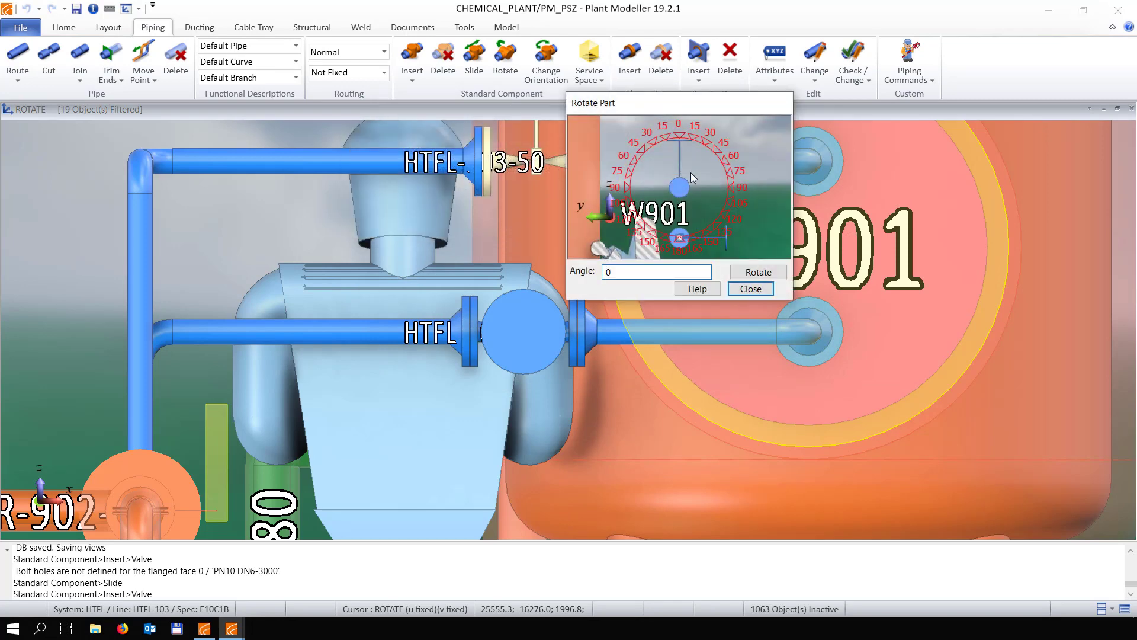
{"action": "left_click", "coordinate": [735, 189]}
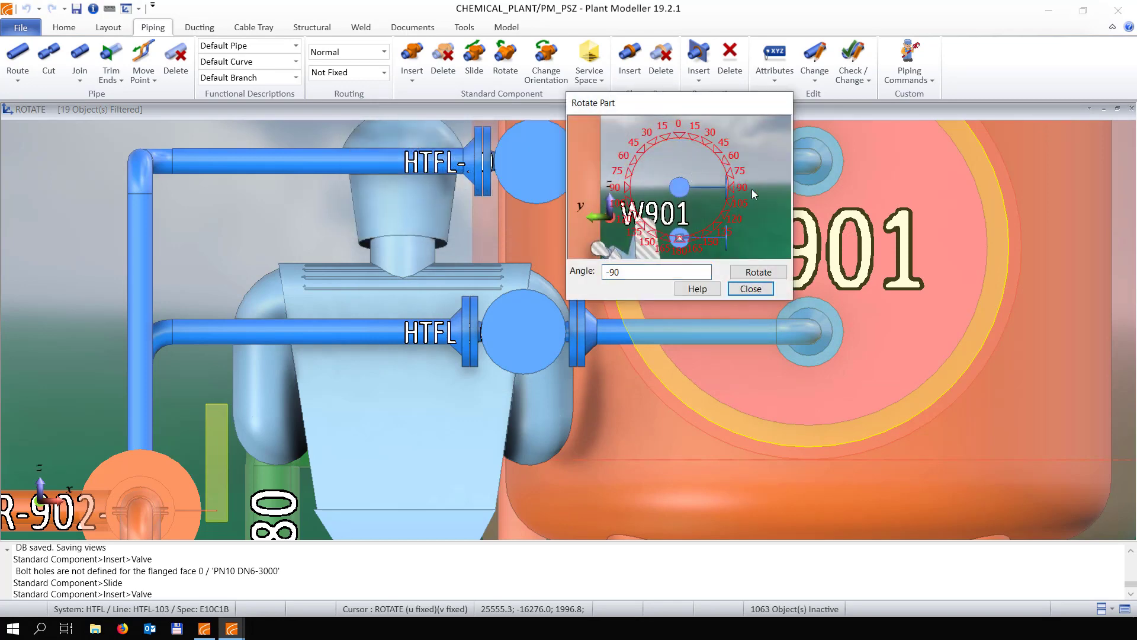
{"action": "left_click", "coordinate": [750, 289]}
{"action": "left_click", "coordinate": [795, 290]}
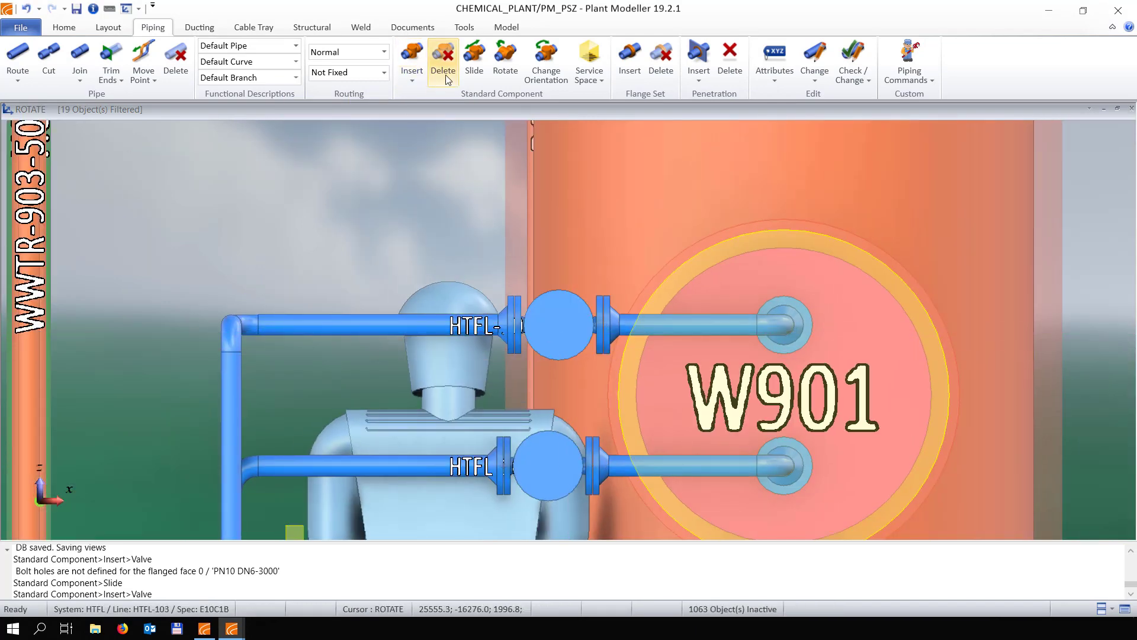
Slide valve V2207 along line HTFL-103 to align its W901-side flange face with that of valve V2201 below
{"action": "left_click", "coordinate": [474, 60]}
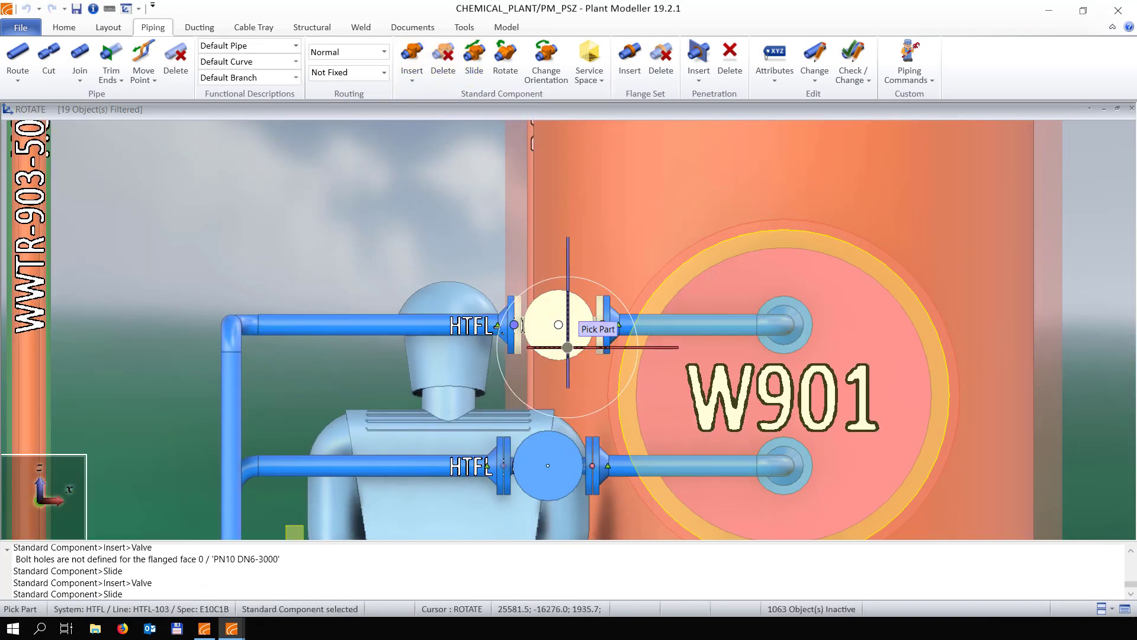
{"action": "left_click", "coordinate": [563, 340]}
{"action": "left_click", "coordinate": [593, 325]}
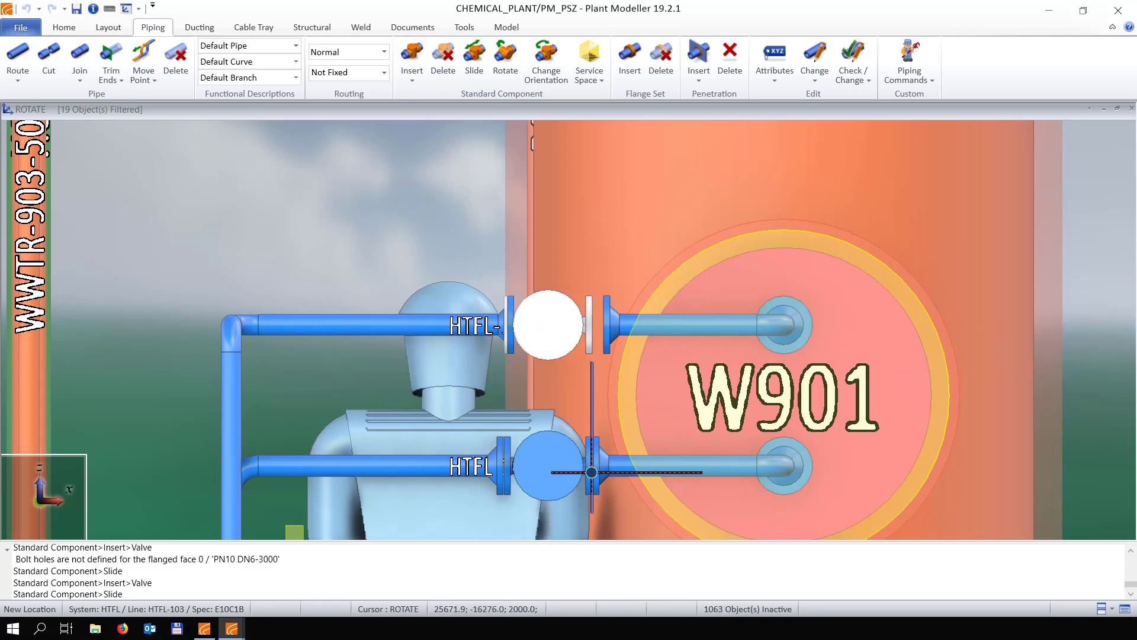
Save the plant model with the COS database update enabled
{"action": "scroll", "coordinate": [604, 396], "scroll_direction": "down", "scroll_amount": 2}
{"action": "middle_click_drag", "start_coordinate": [569, 330], "coordinate": [568, 331]}
{"action": "middle_click_drag", "start_coordinate": [513, 355], "coordinate": [527, 347]}
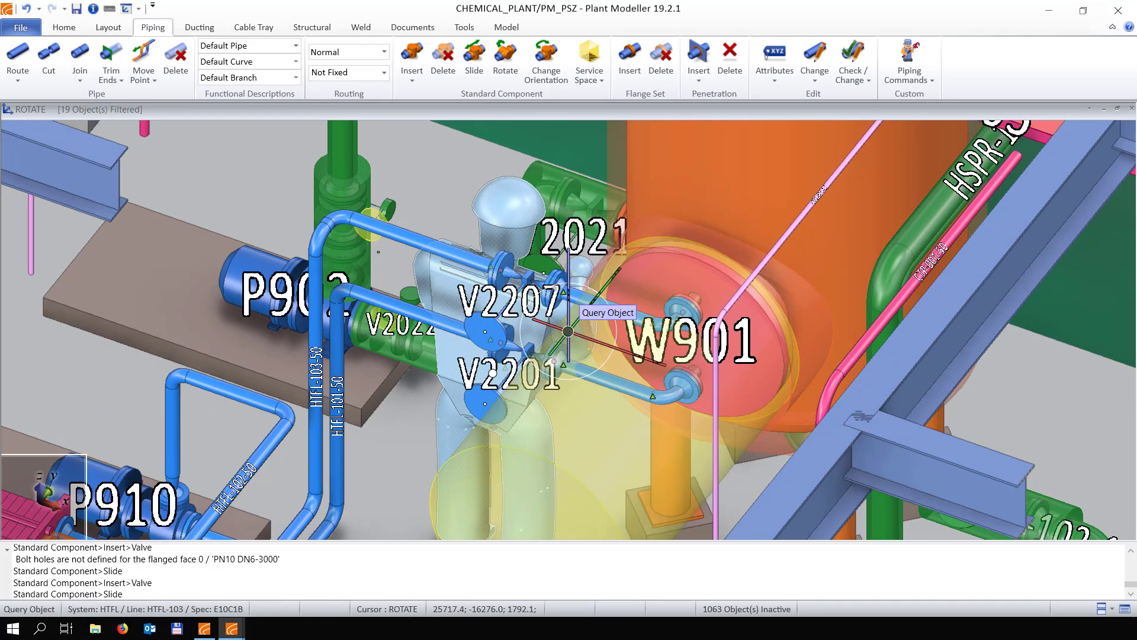
{"action": "scroll", "coordinate": [568, 331], "scroll_direction": "up", "scroll_amount": 3}
{"action": "scroll", "coordinate": [567, 332], "scroll_direction": "down", "scroll_amount": 4}
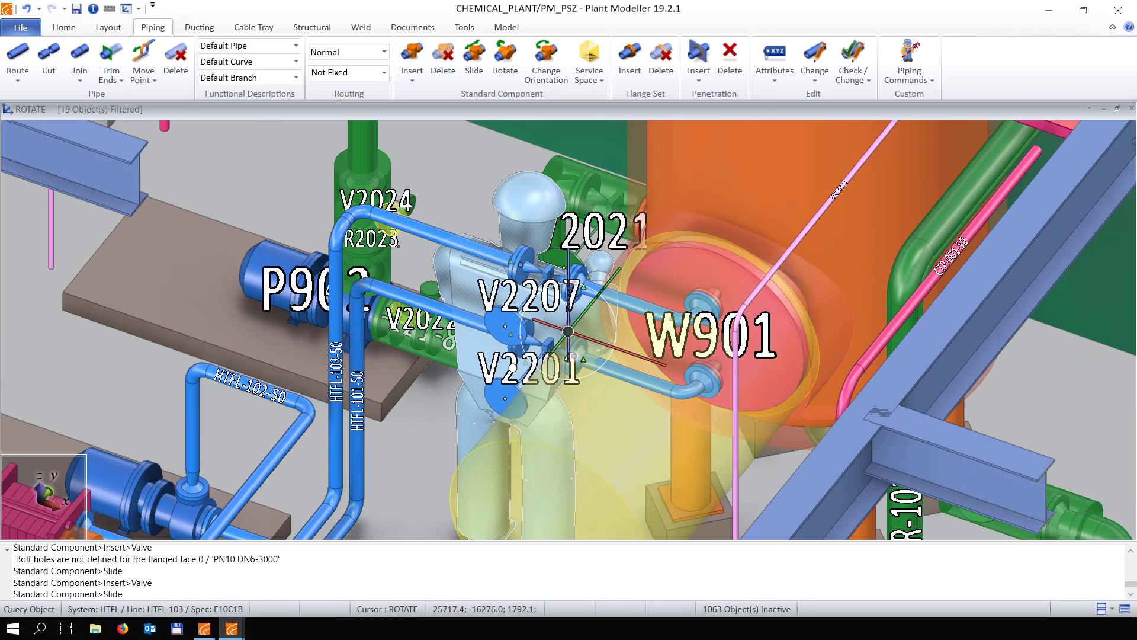
{"action": "key", "text": "ctrl+s"}
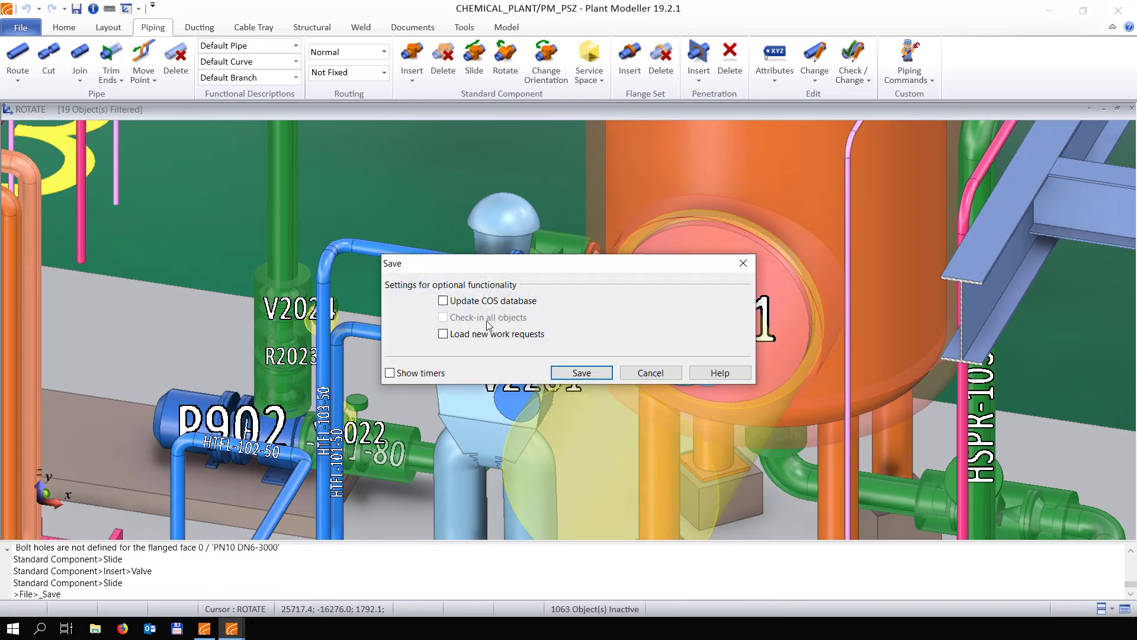
{"action": "left_click", "coordinate": [445, 298]}
{"action": "left_click", "coordinate": [583, 372]}
Switch to the 91_SA_PID diagram in CADMATIC Diagram and highlight all objects installed into the 3D model
{"action": "key", "text": "alt+Tab"}
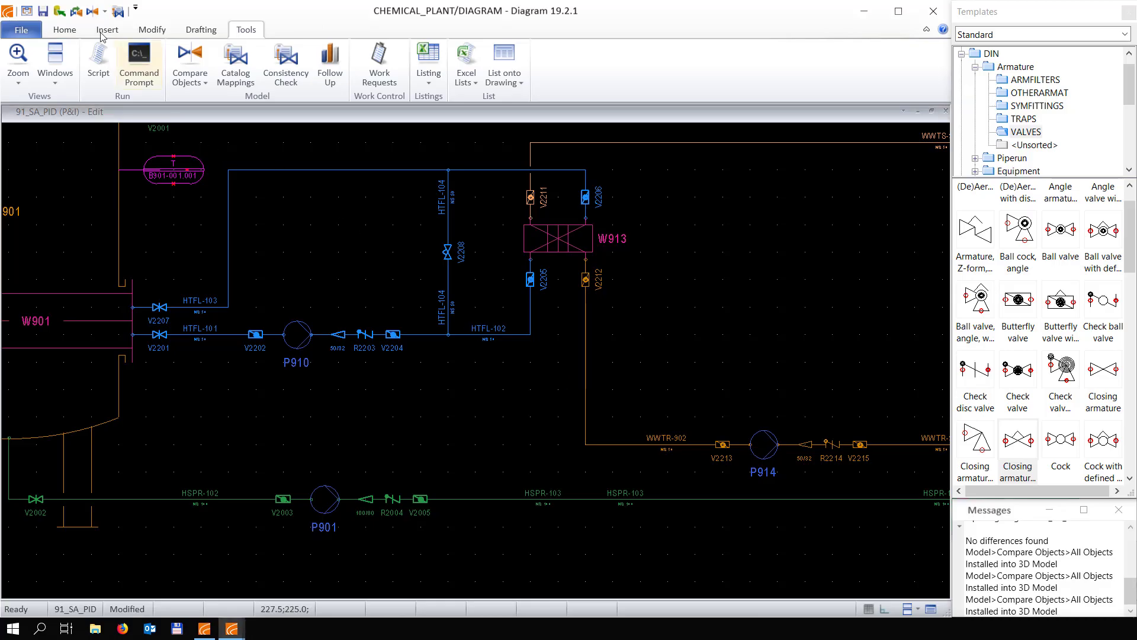
{"action": "left_click", "coordinate": [175, 78]}
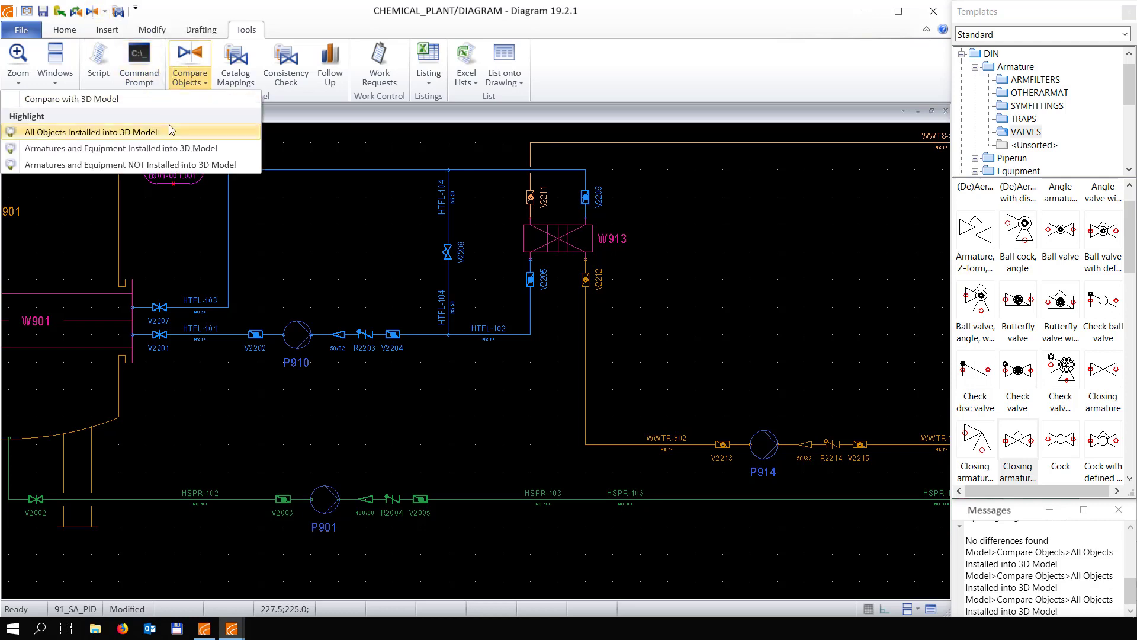
{"action": "left_click", "coordinate": [158, 130]}
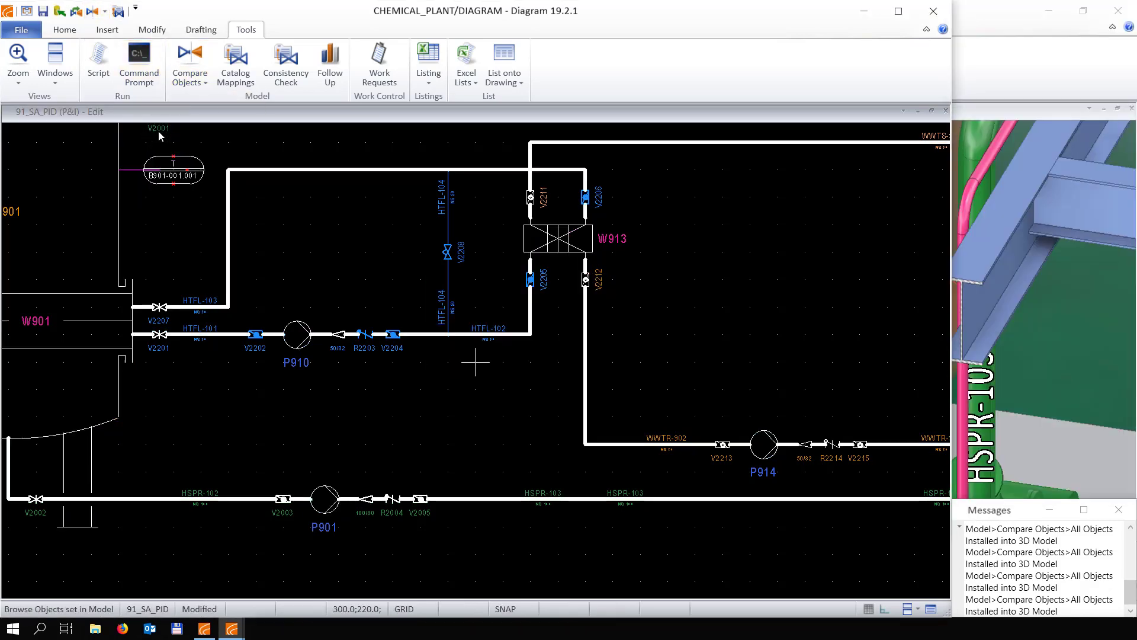
{"action": "scroll", "coordinate": [172, 335], "scroll_direction": "up", "scroll_amount": 2}
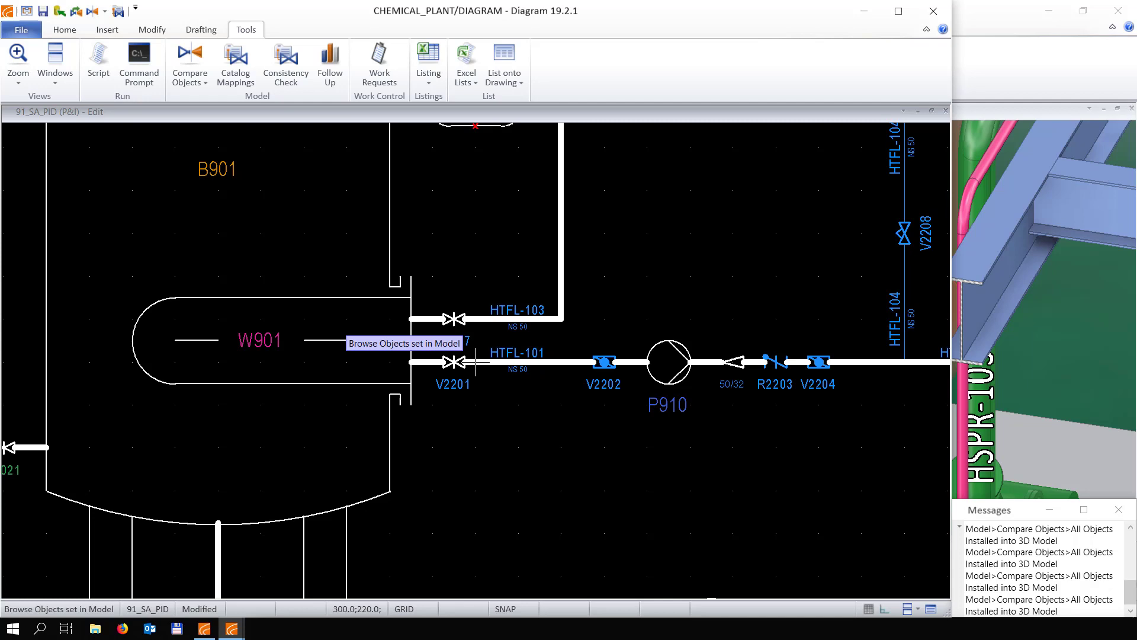
{"action": "scroll", "coordinate": [474, 361], "scroll_direction": "down", "scroll_amount": 2}
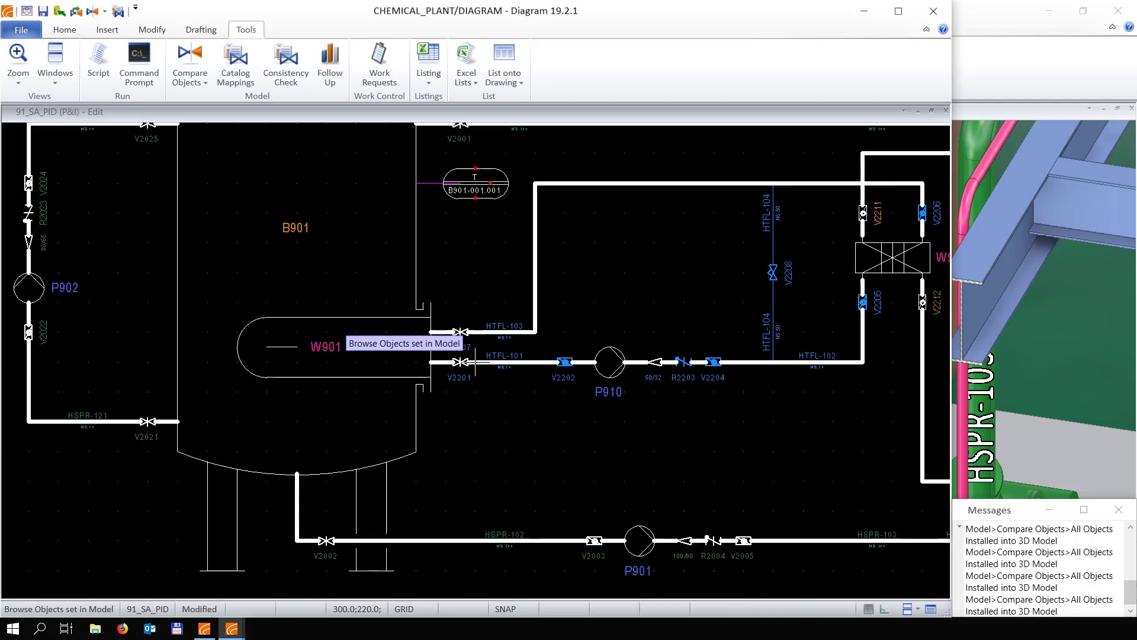
{"action": "key", "text": "Escape"}
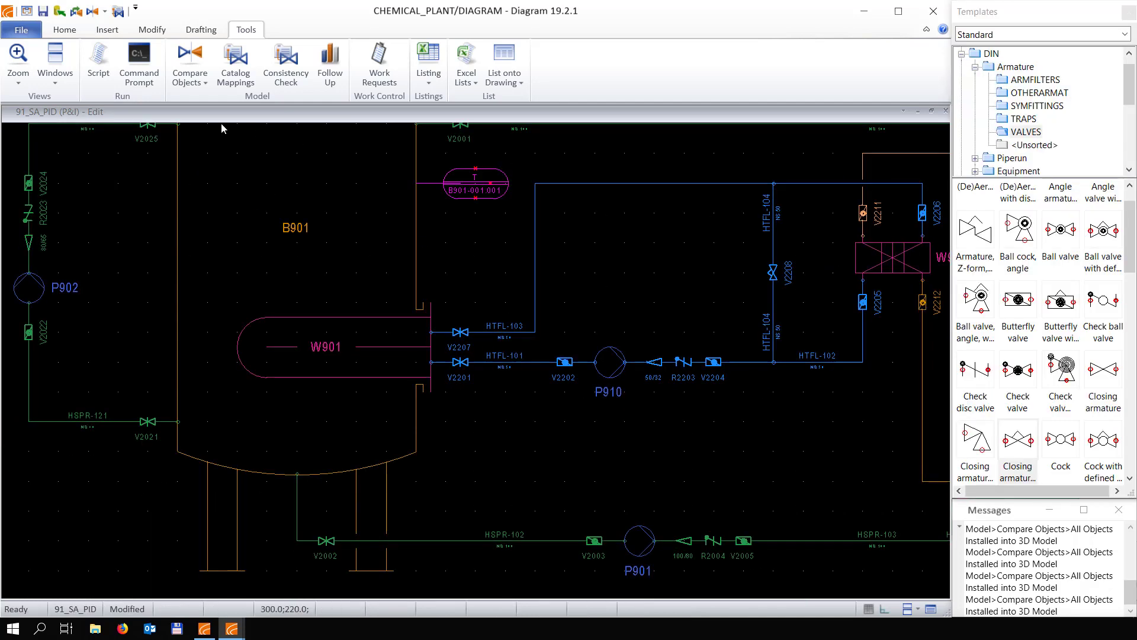
Compare the diagram with the 3D model and apply the 3D model's component model values to valves V2201 and V2207
{"action": "left_click", "coordinate": [190, 68]}
{"action": "left_click", "coordinate": [140, 96]}
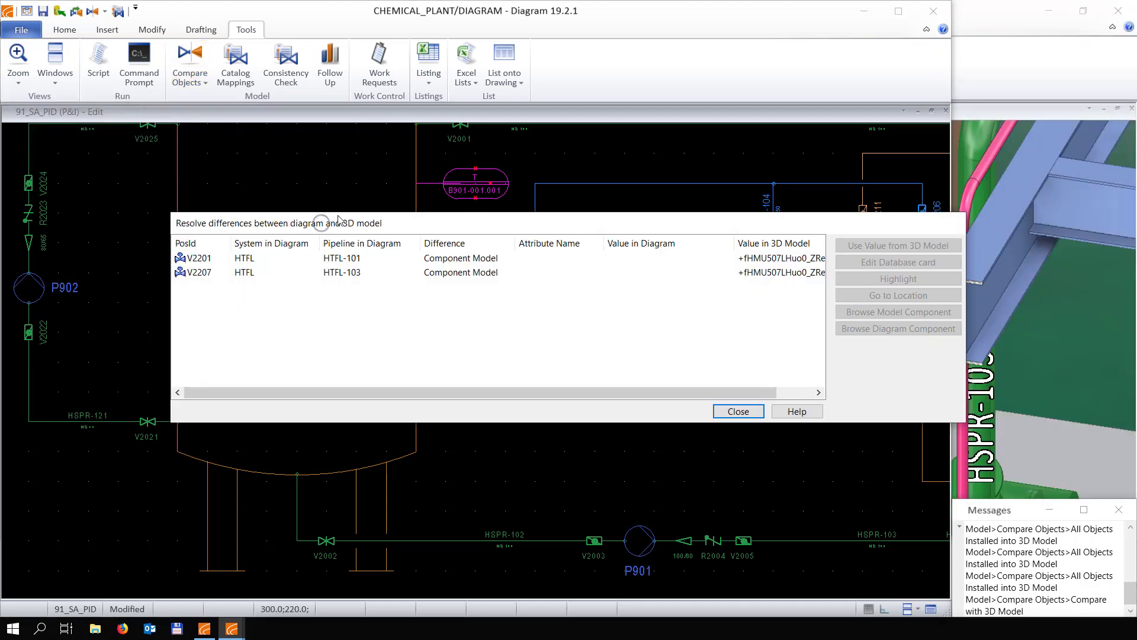
{"action": "left_click_drag", "start_coordinate": [339, 220], "coordinate": [682, 202]}
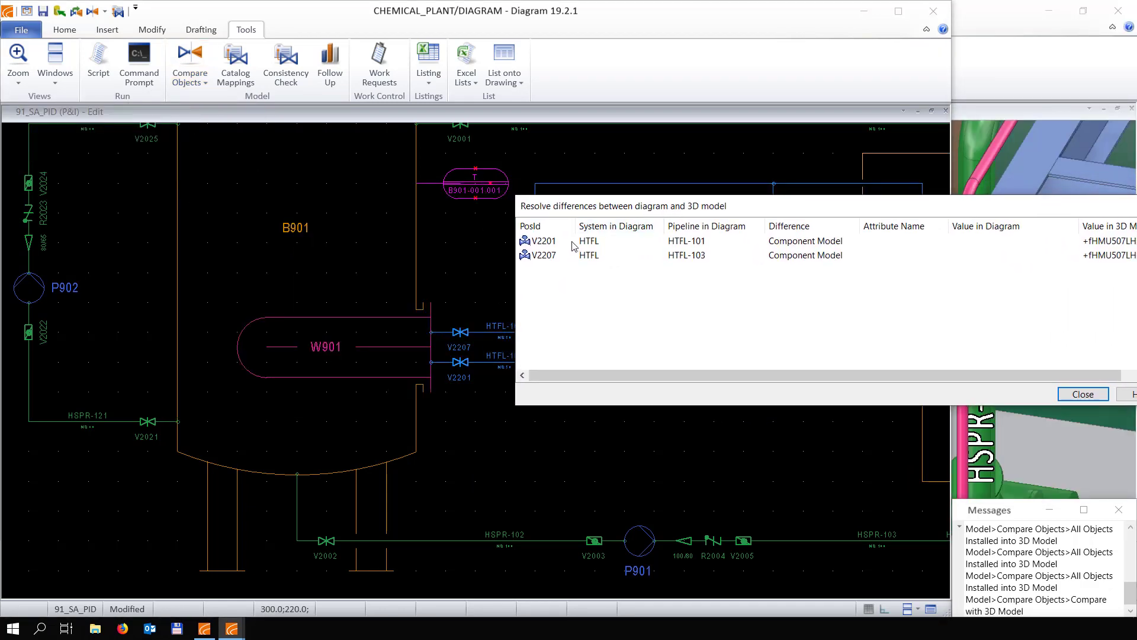
{"action": "left_click", "coordinate": [574, 246]}
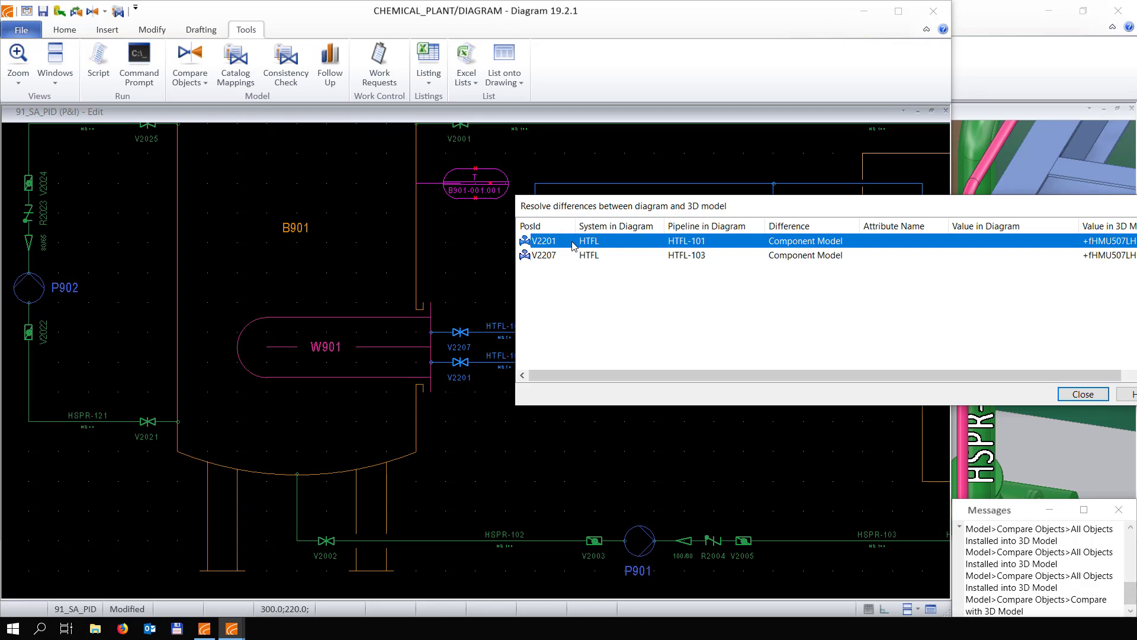
{"action": "left_click", "coordinate": [567, 261]}
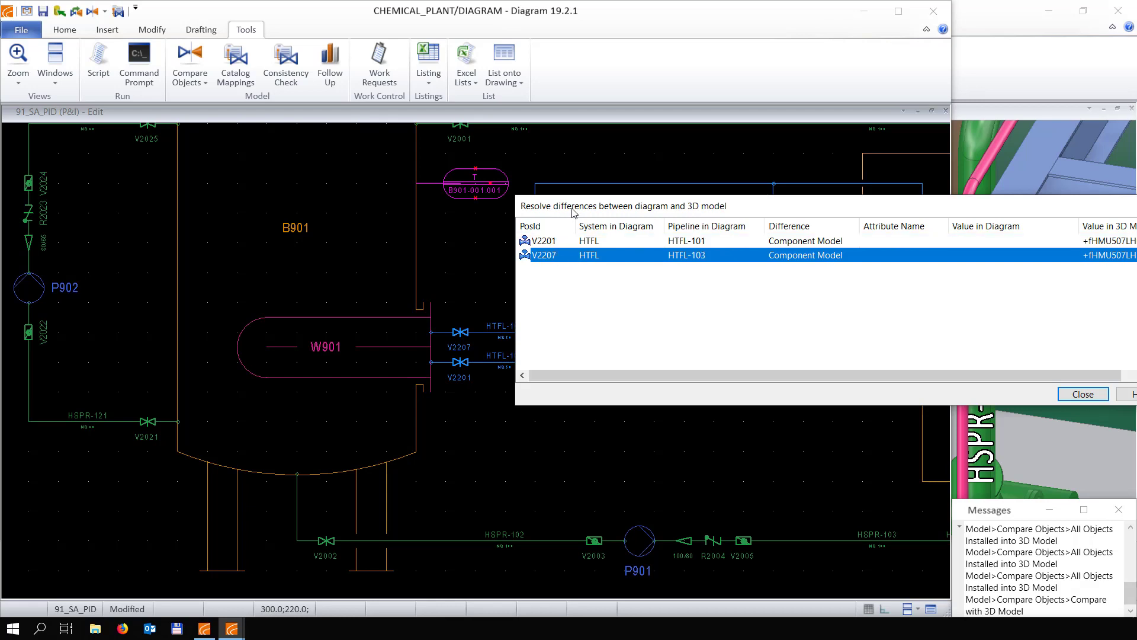
{"action": "left_click_drag", "start_coordinate": [576, 212], "coordinate": [356, 207]}
{"action": "left_click_drag", "start_coordinate": [851, 225], "coordinate": [822, 225]}
{"action": "key", "text": "ctrl+a"}
{"action": "left_click", "coordinate": [1056, 232]}
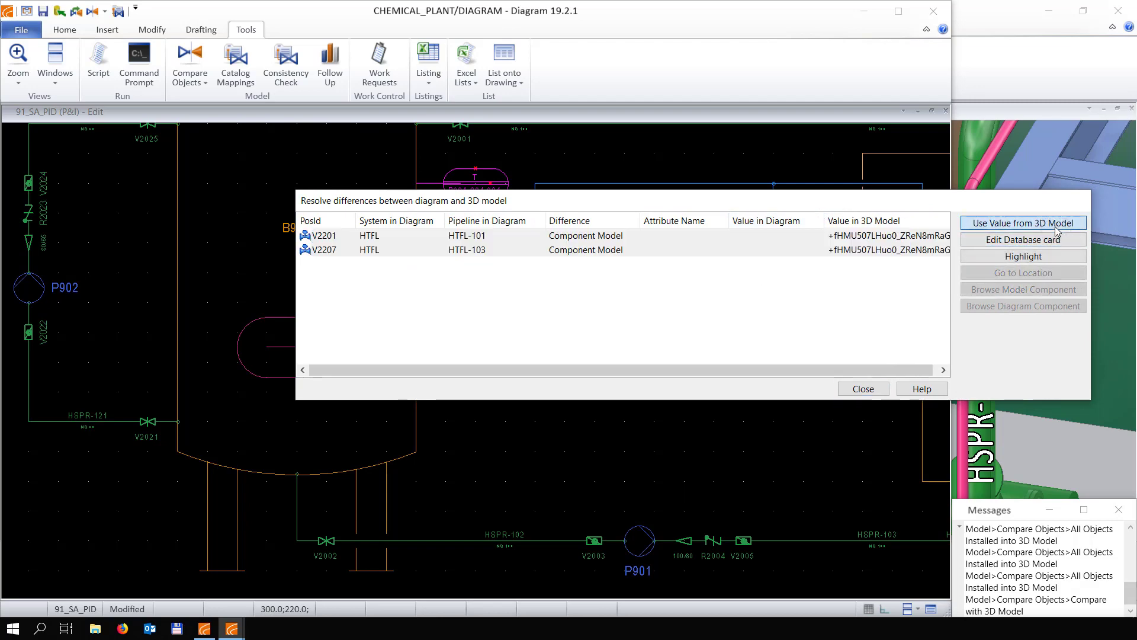
{"action": "left_click", "coordinate": [882, 387]}
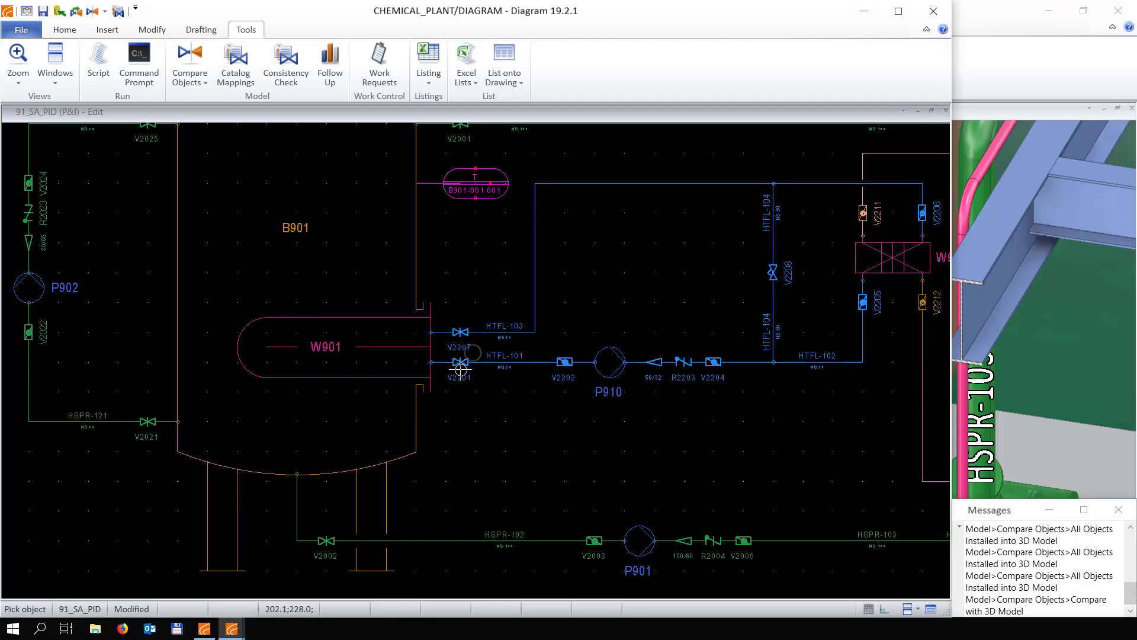
Check the armature data of valve V2201 on pipeline HTFL-101 in the diagram
{"action": "right_click", "coordinate": [460, 362]}
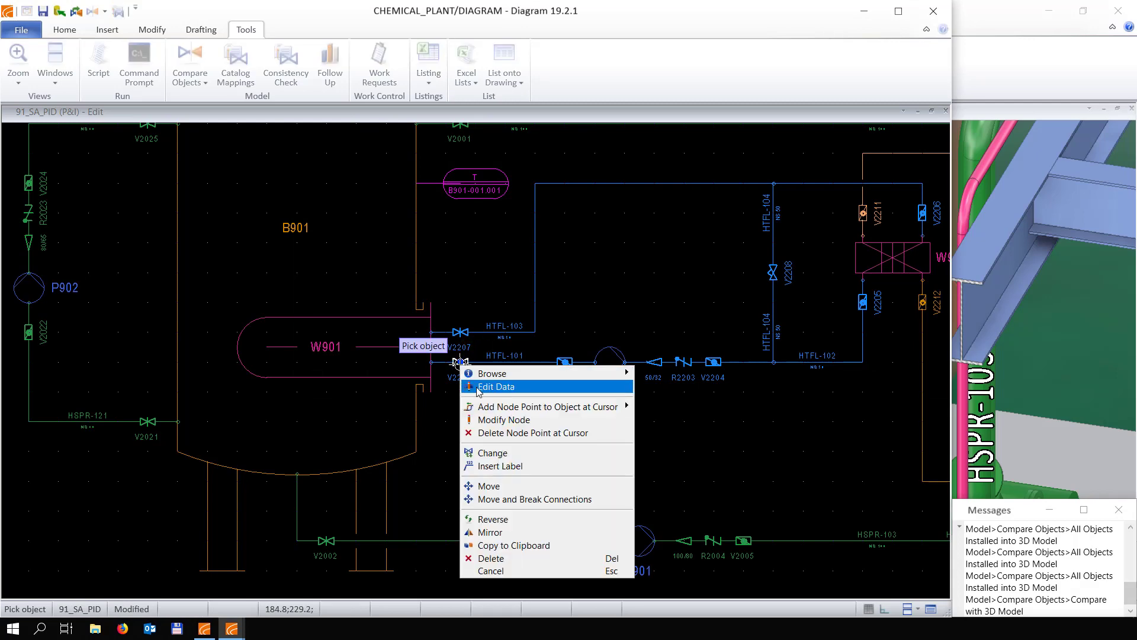
{"action": "left_click", "coordinate": [473, 388]}
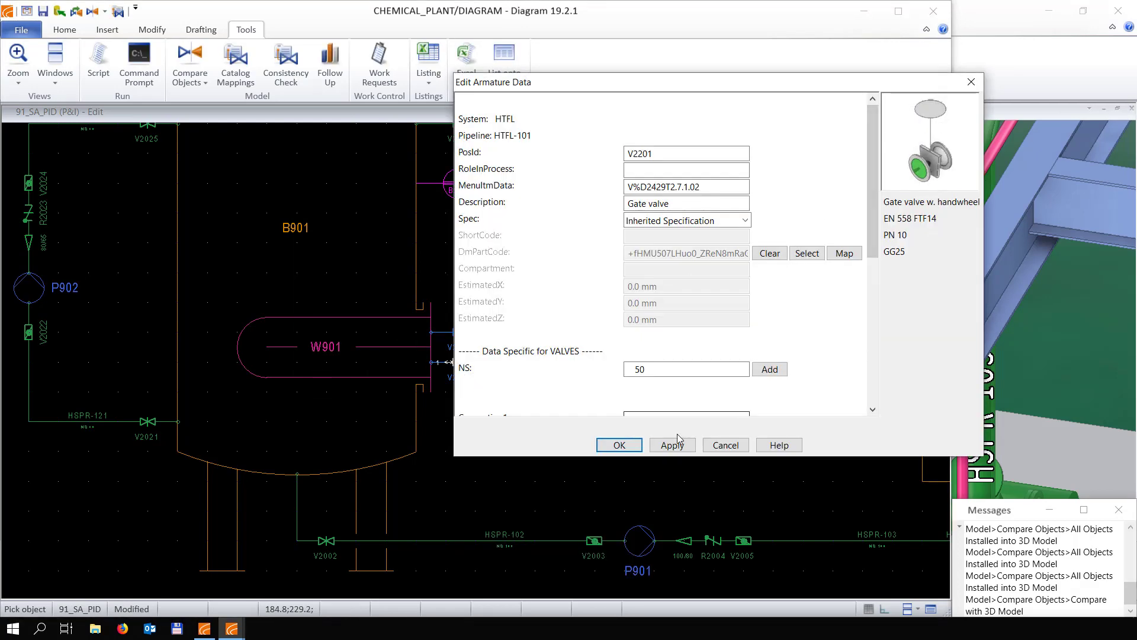
{"action": "left_click", "coordinate": [618, 445]}
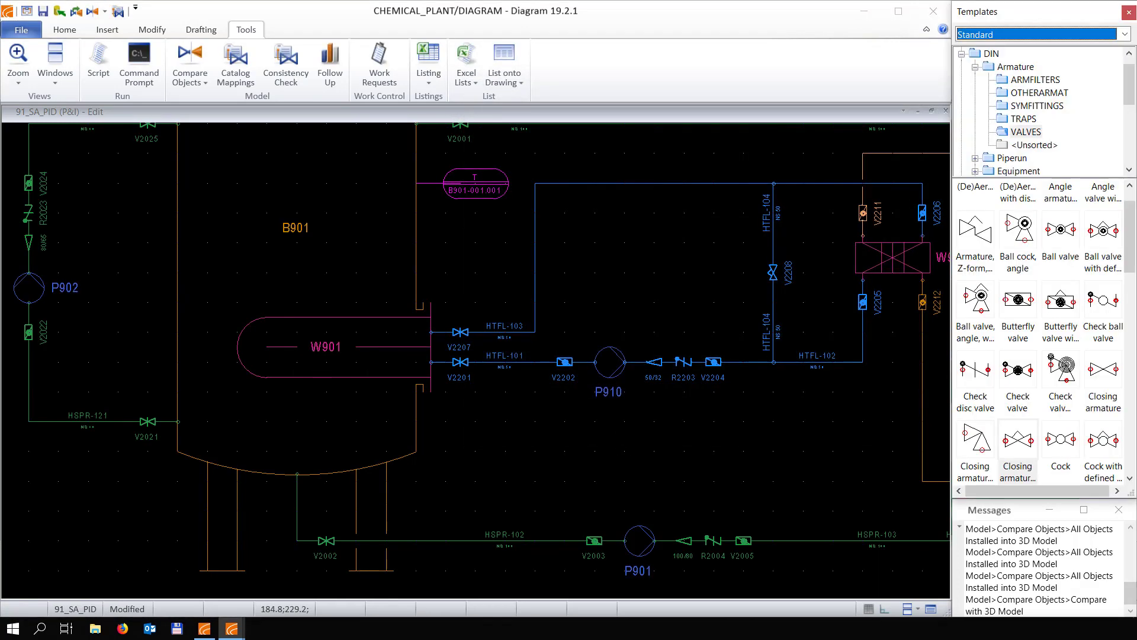
{"action": "scroll", "coordinate": [459, 364], "scroll_direction": "down", "scroll_amount": 3}
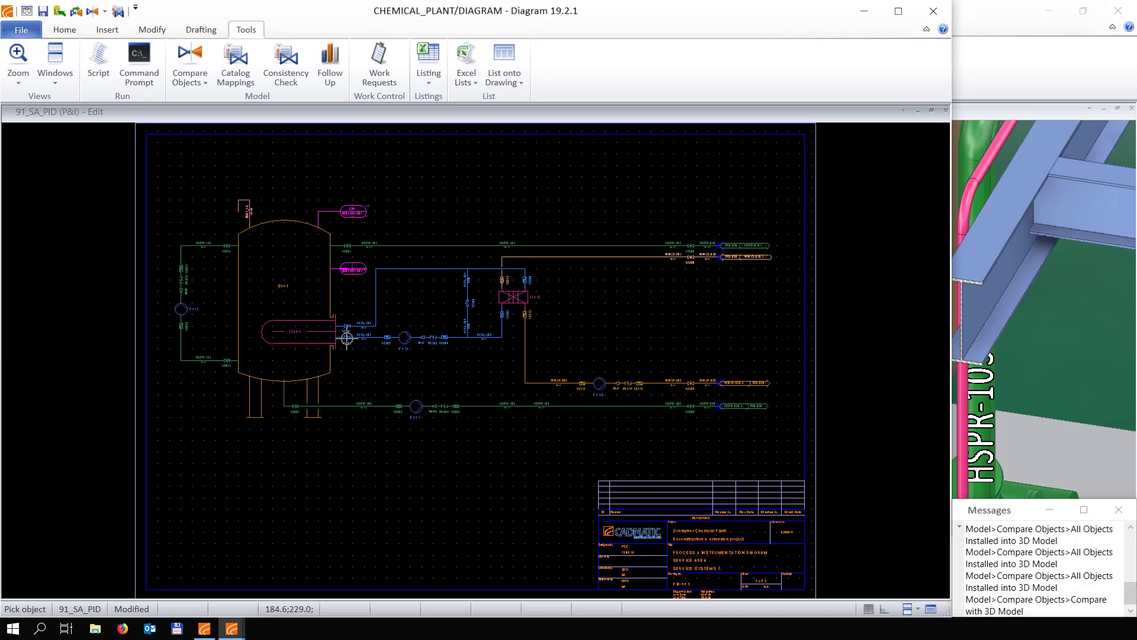
{"action": "key", "text": "Escape"}
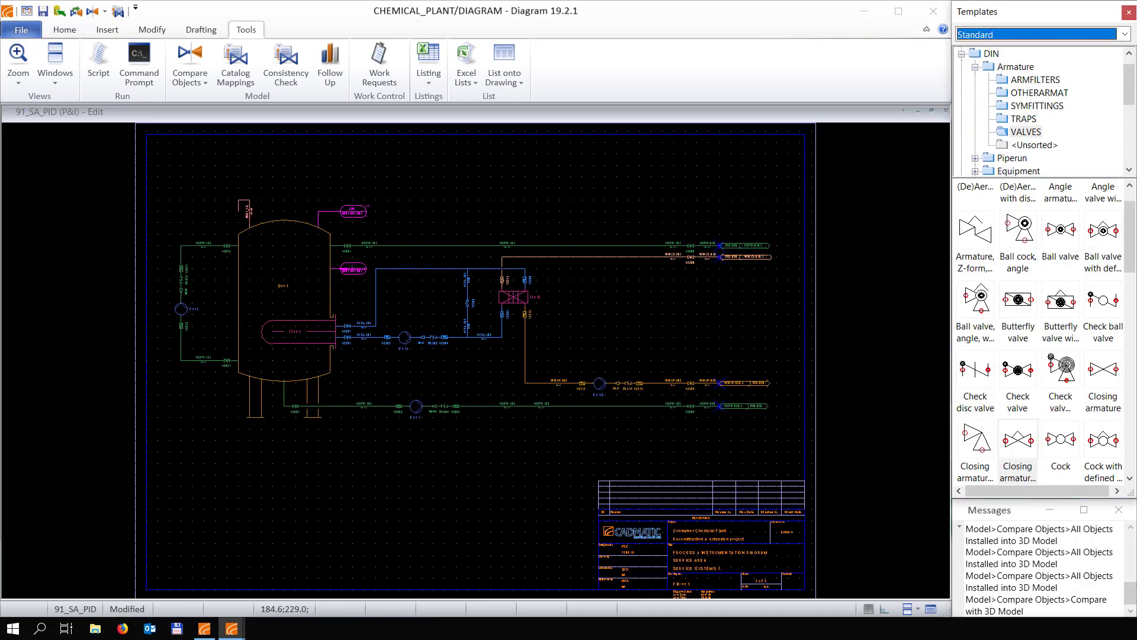